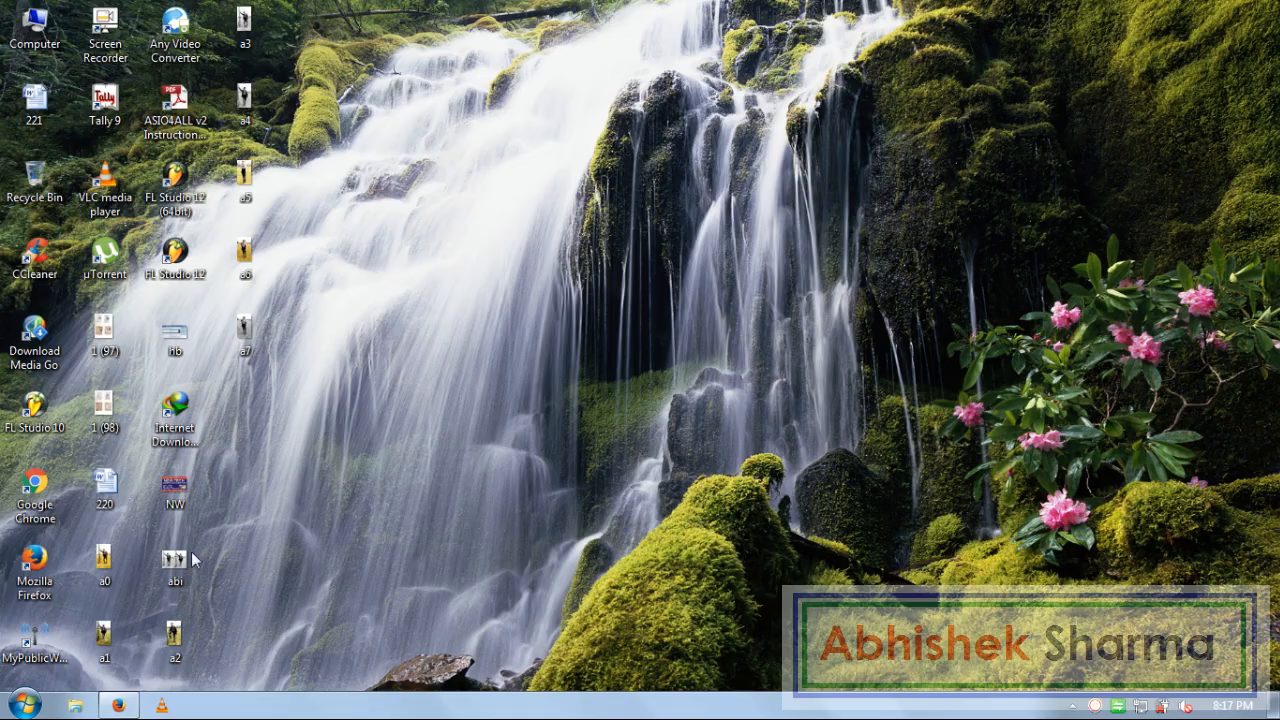
# Launch Excel 2007 with a blank workbook and bring up the WordArt style gallery
pyautogui.click(24, 705)
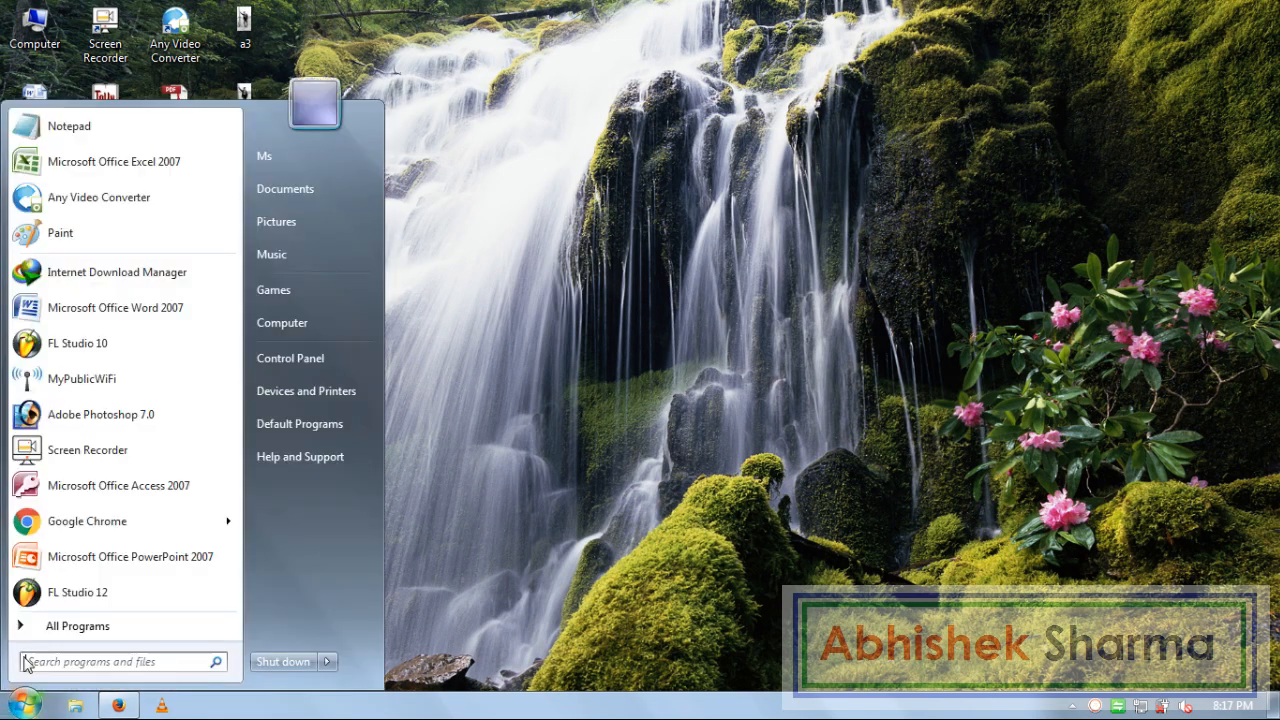
pyautogui.click(185, 174)
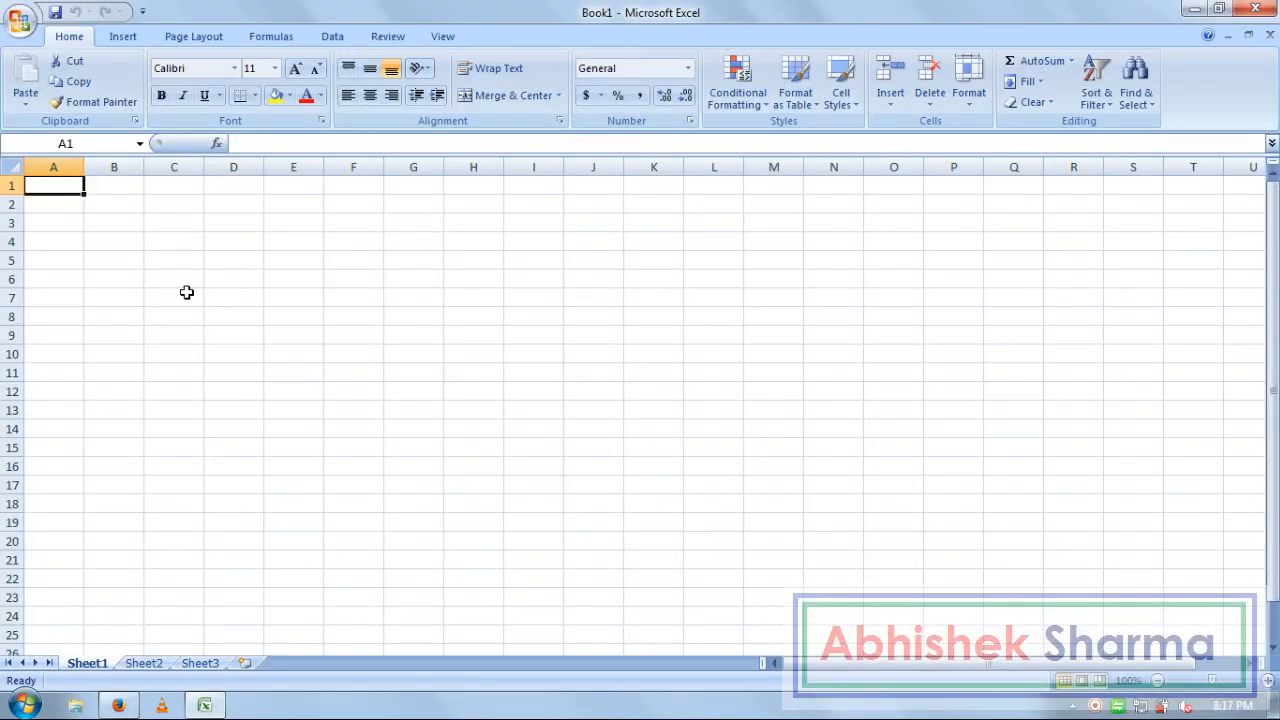
pyautogui.click(185, 292)
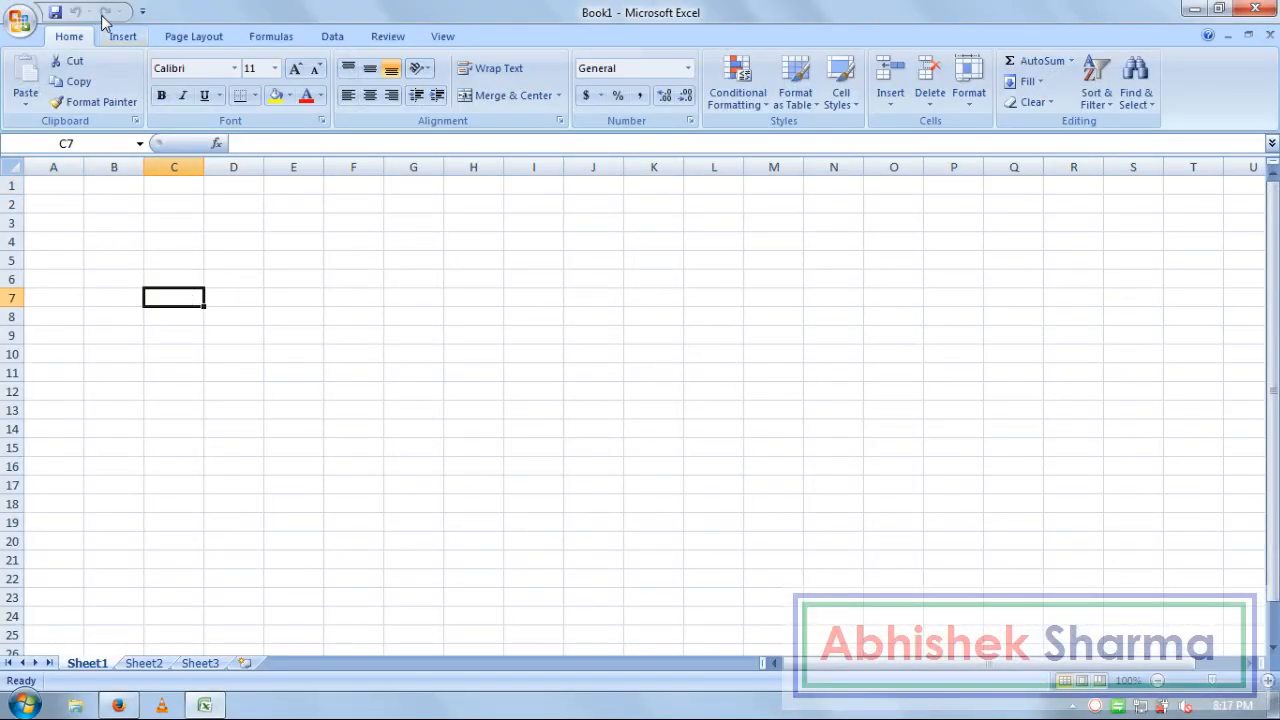
pyautogui.click(126, 37)
pyautogui.click(746, 78)
# Insert a black-outlined WordArt and type CANDIDATE'S DETAILS as its text
pyautogui.click(856, 292)
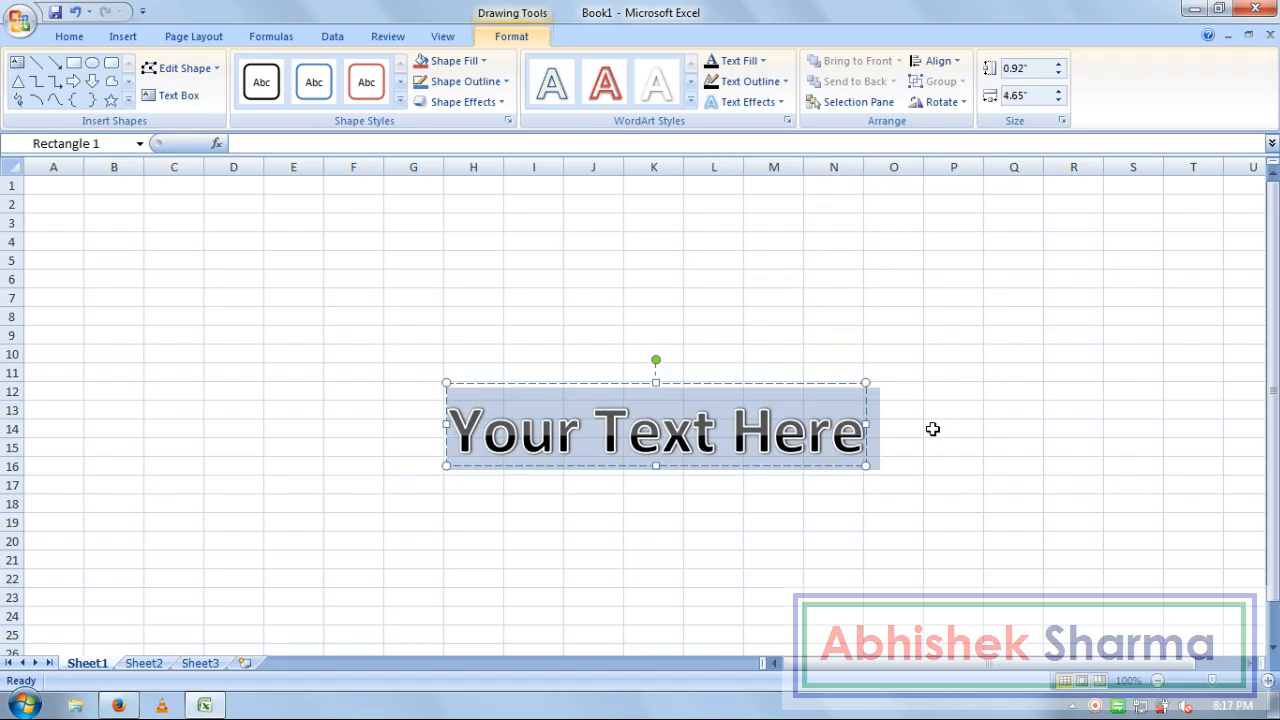
pyautogui.write('c')
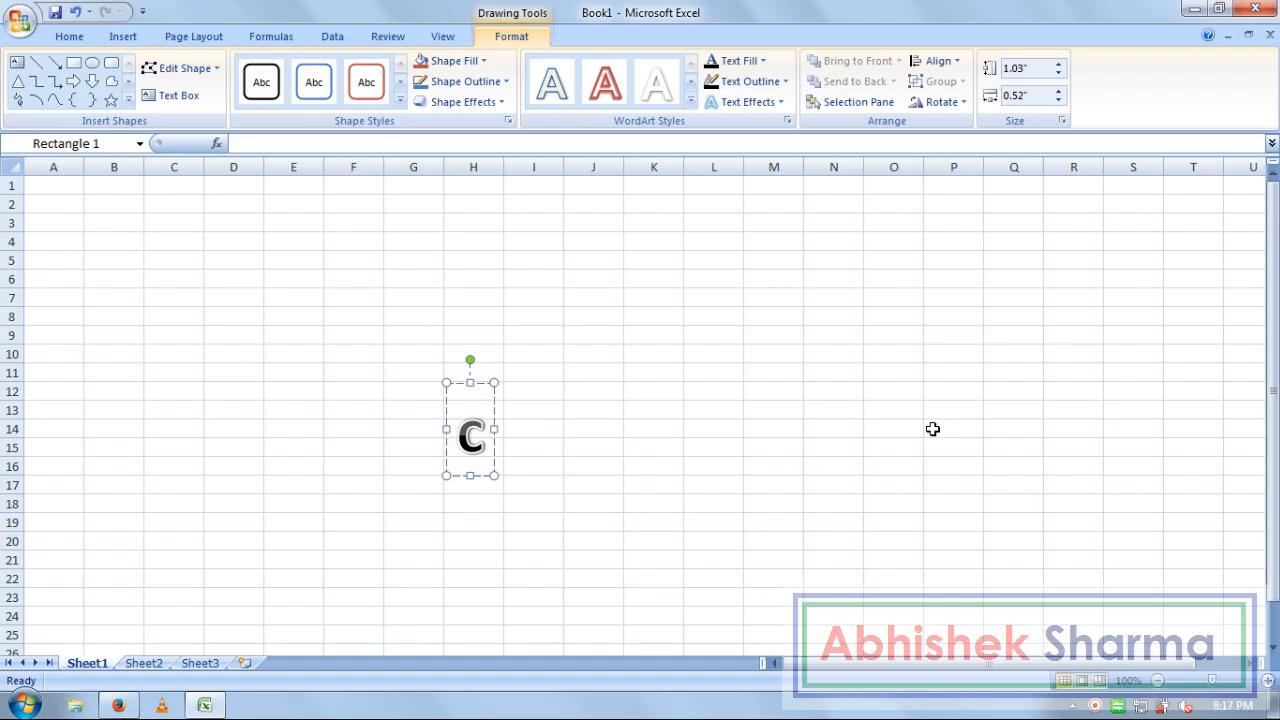
pyautogui.press('BackSpace')
pyautogui.write('CA')
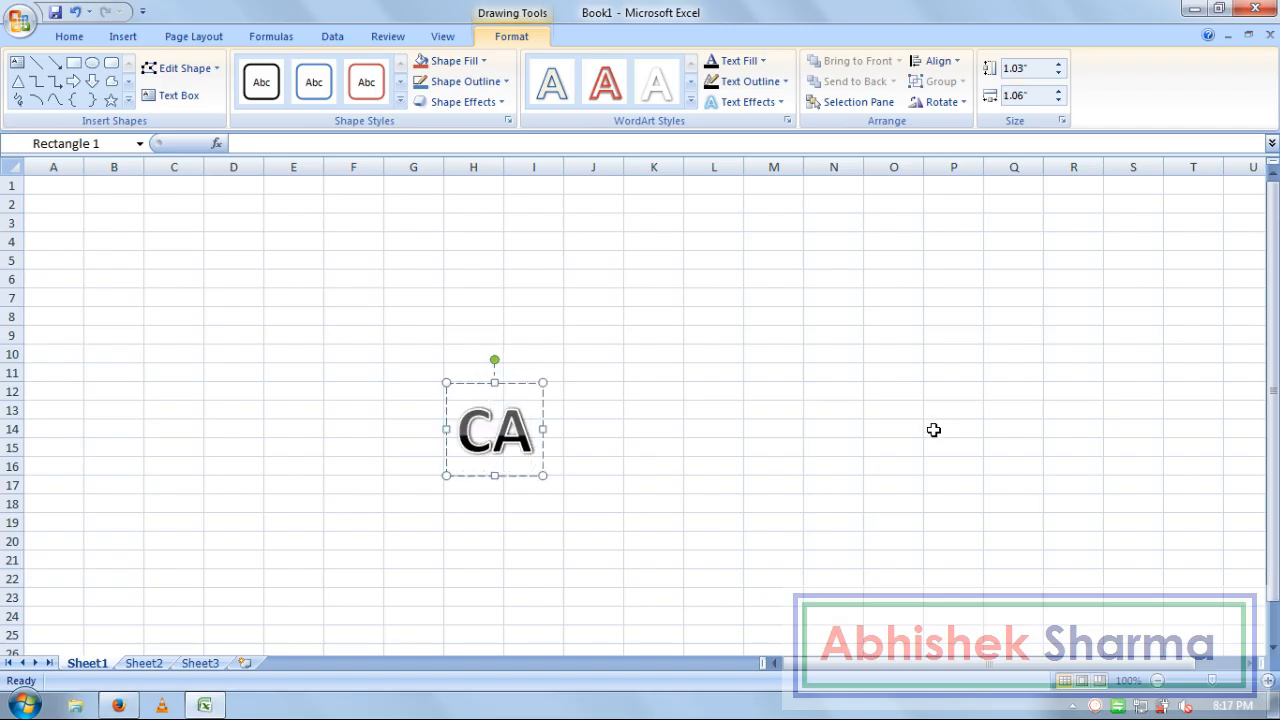
pyautogui.write('NDIDATE')
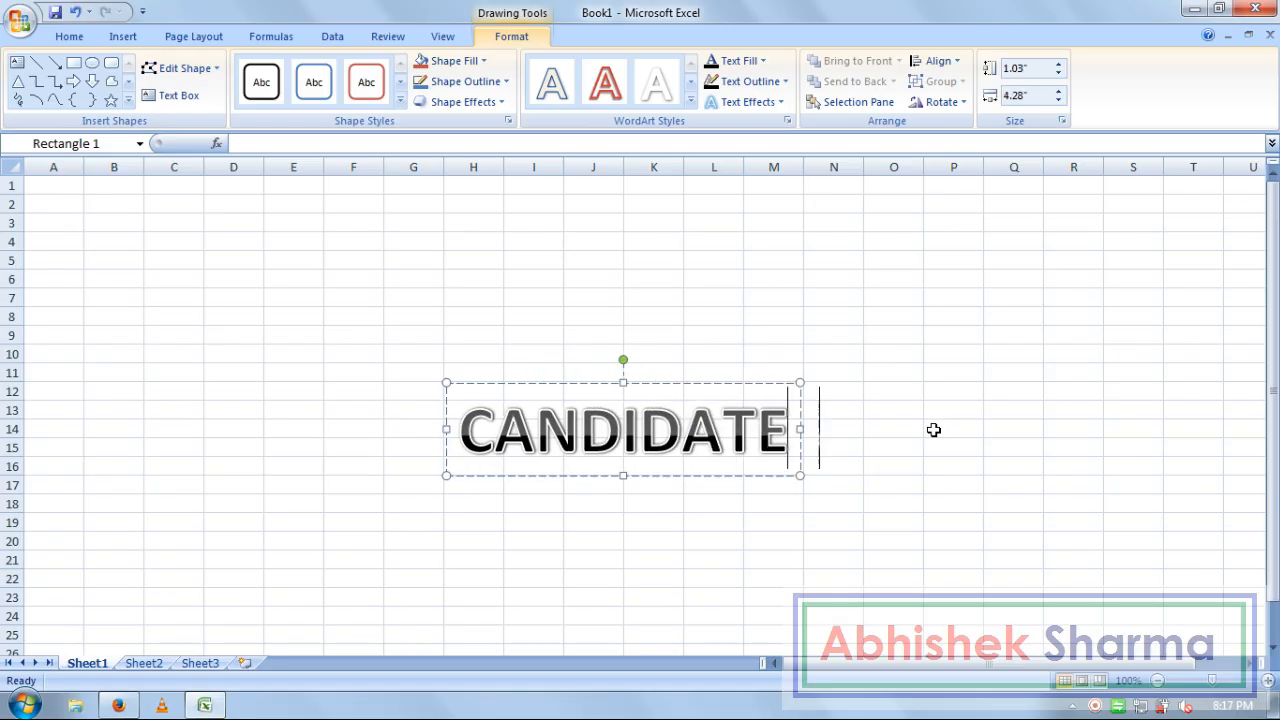
pyautogui.write('S')
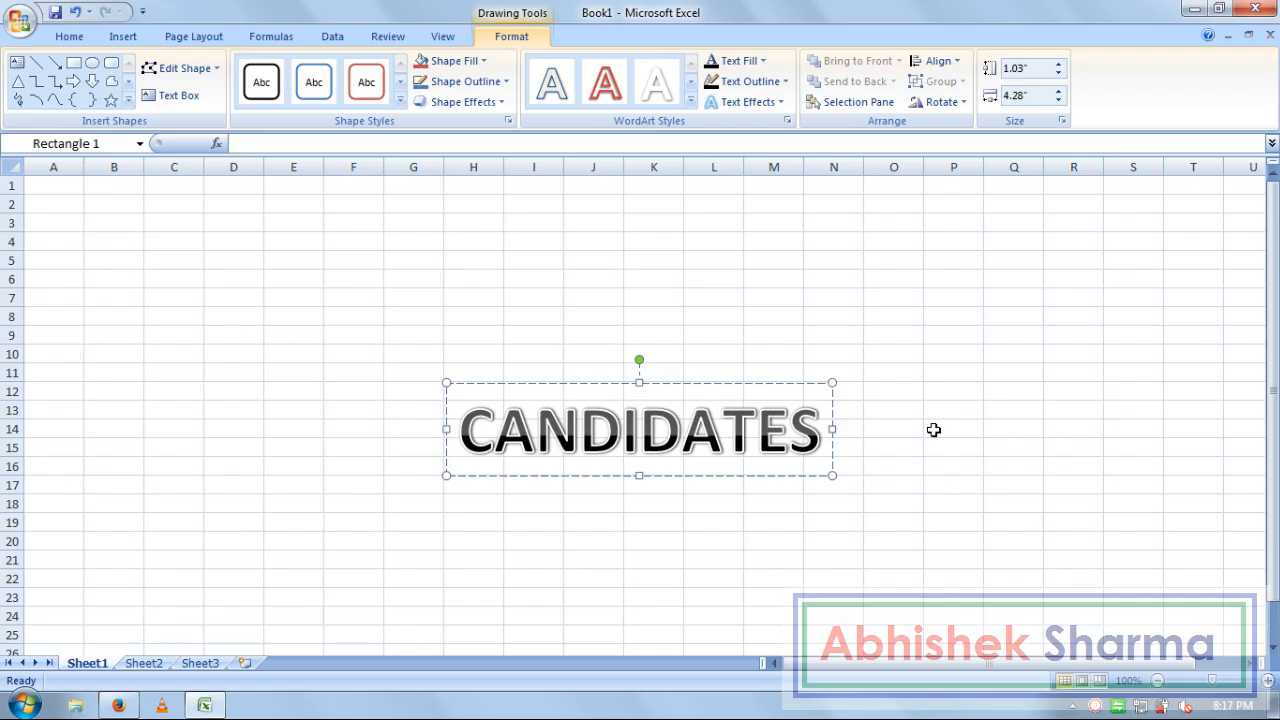
pyautogui.press('BackSpace')
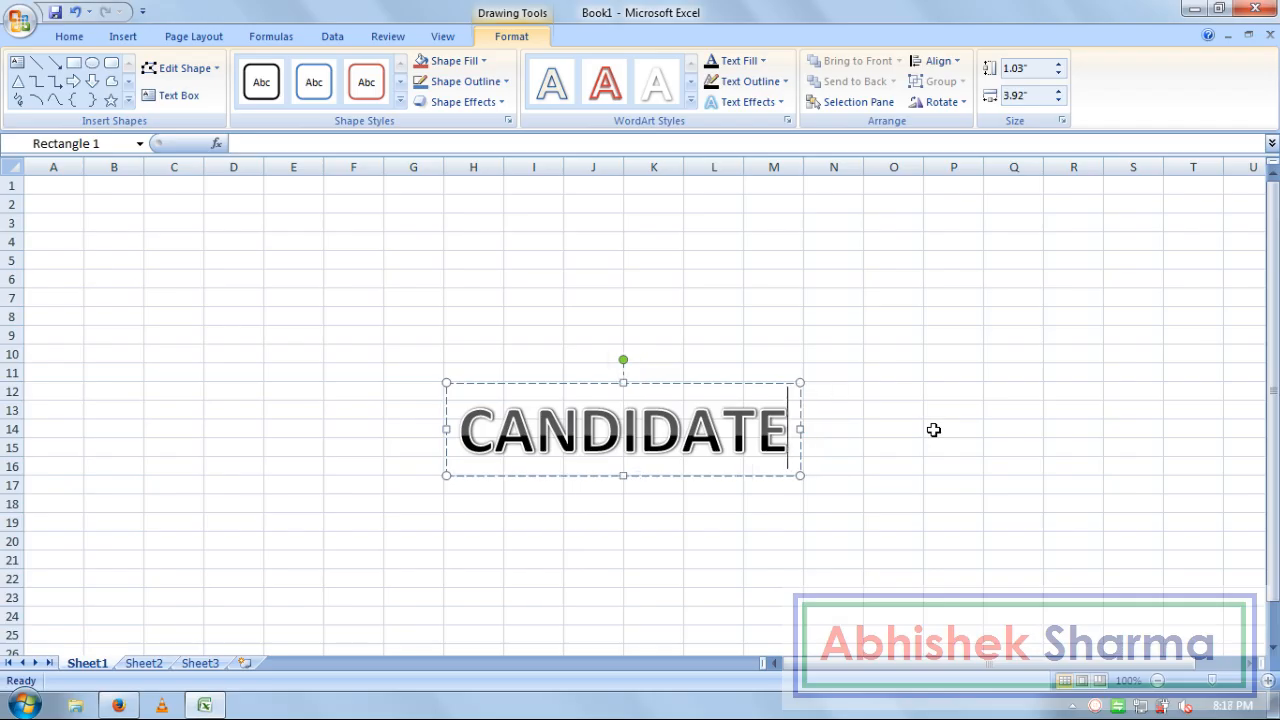
pyautogui.write("'")
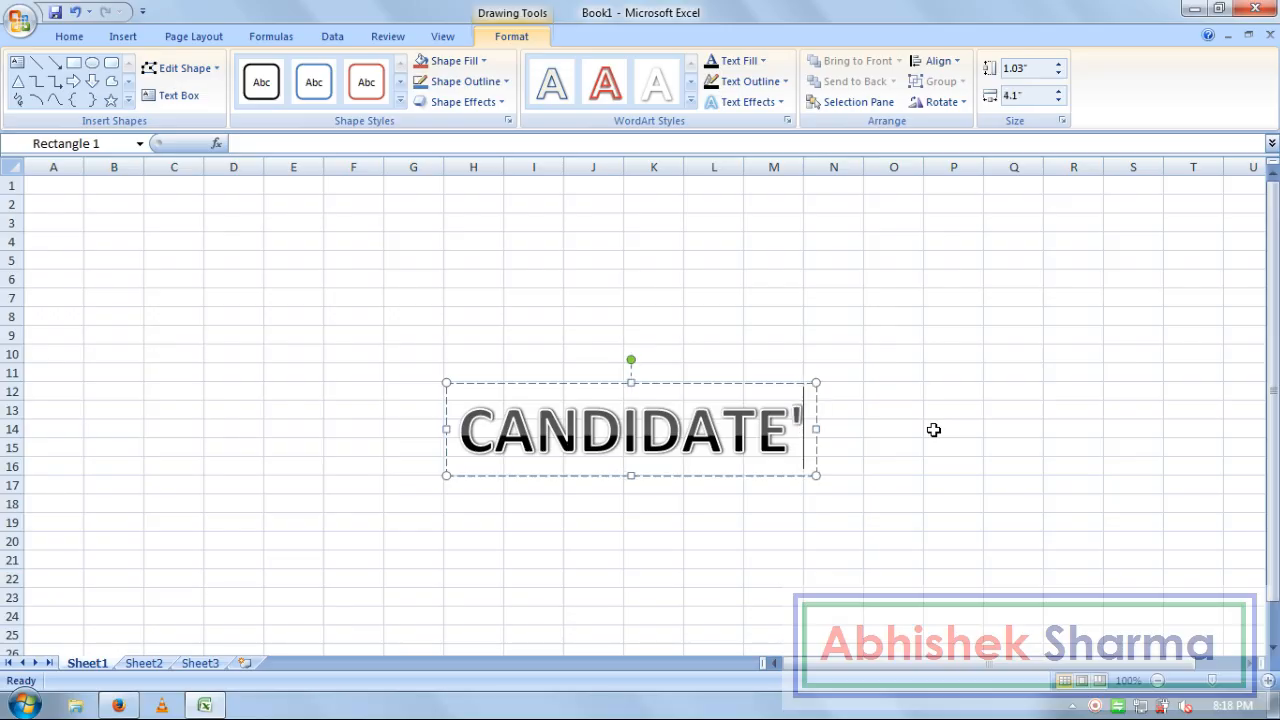
pyautogui.write('S DETAILS')
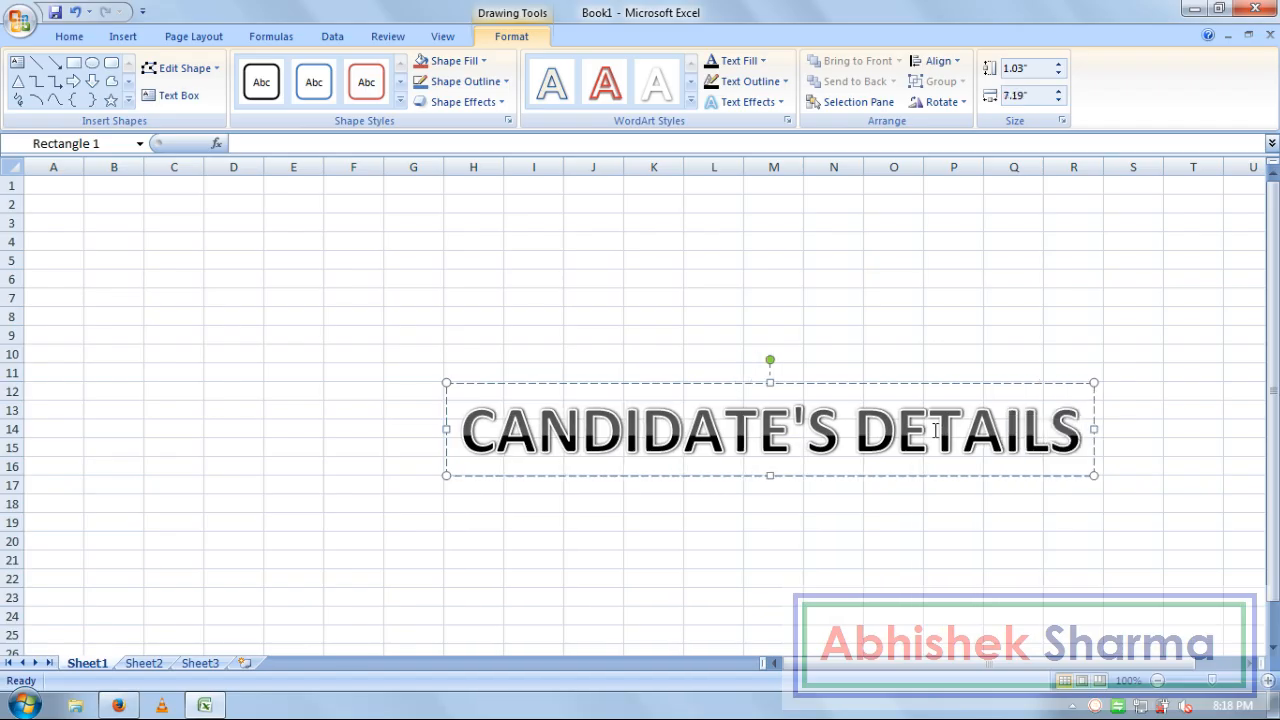
# Correct the WordArt text to read Candidate'sDetails and drag it toward the top of the sheet
pyautogui.moveTo(856, 450); pyautogui.dragTo(495, 440)
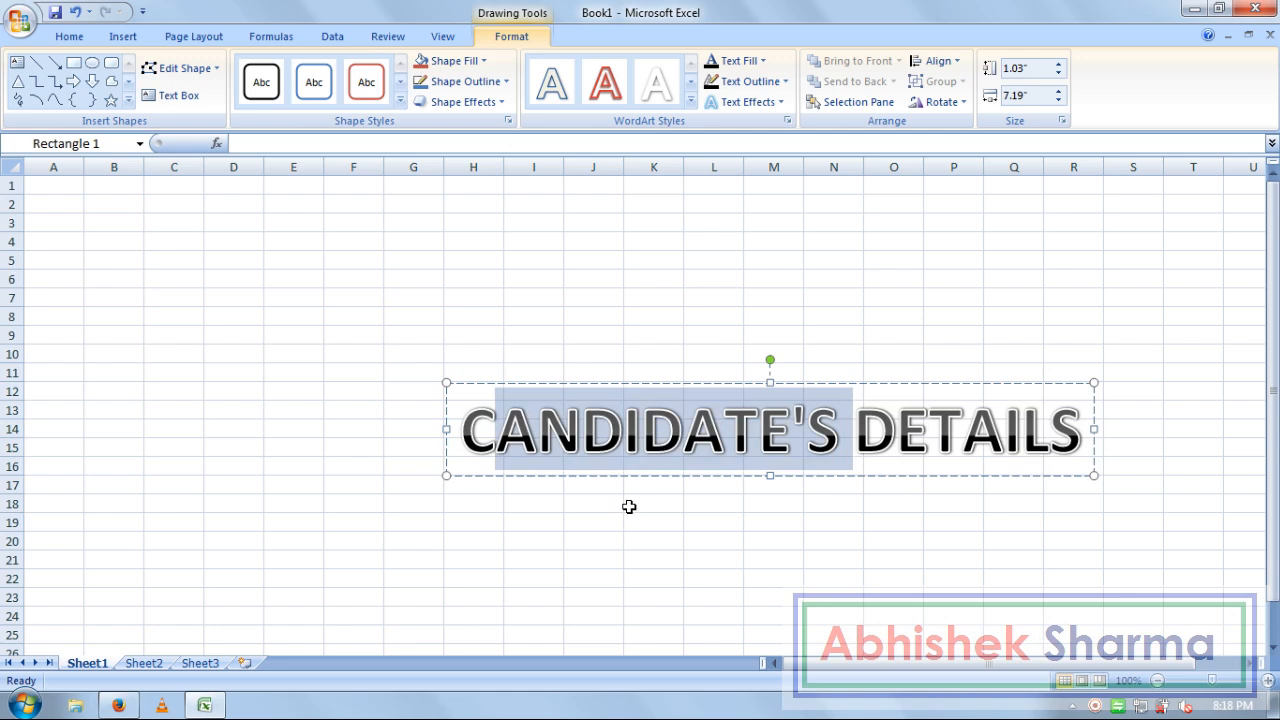
pyautogui.write('andidate')
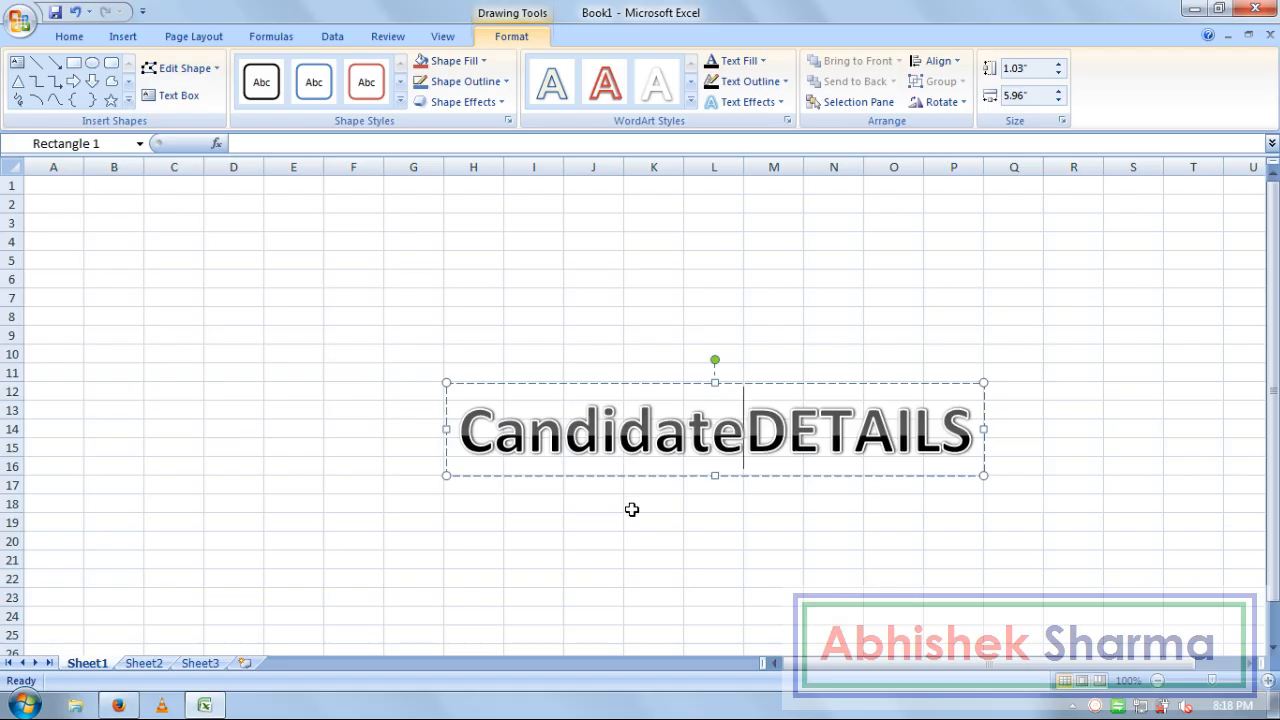
pyautogui.write("'s")
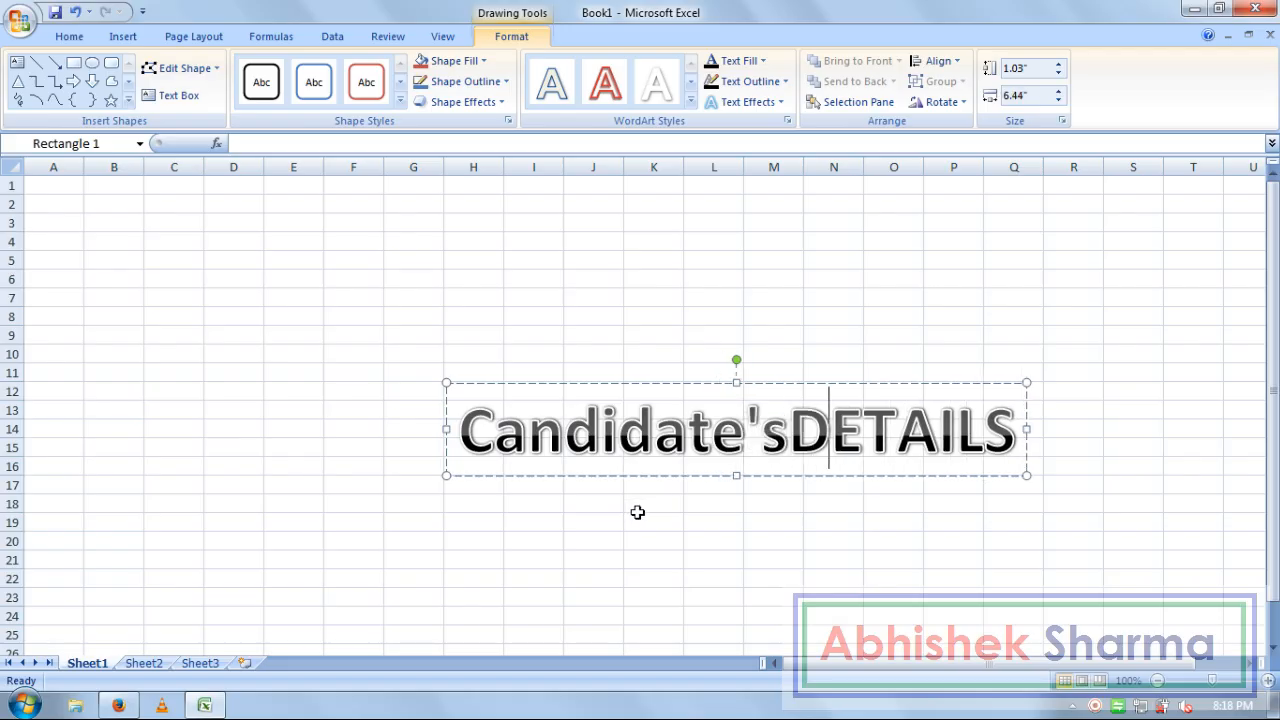
pyautogui.hotkey('shift', 'Right')
pyautogui.hotkey('shift', 'Right')
pyautogui.hotkey('shift', 'Right')
pyautogui.hotkey('shift', 'Right')
pyautogui.hotkey('shift', 'Right')
pyautogui.hotkey('shift', 'Right')
pyautogui.hotkey('shift', 'Right')
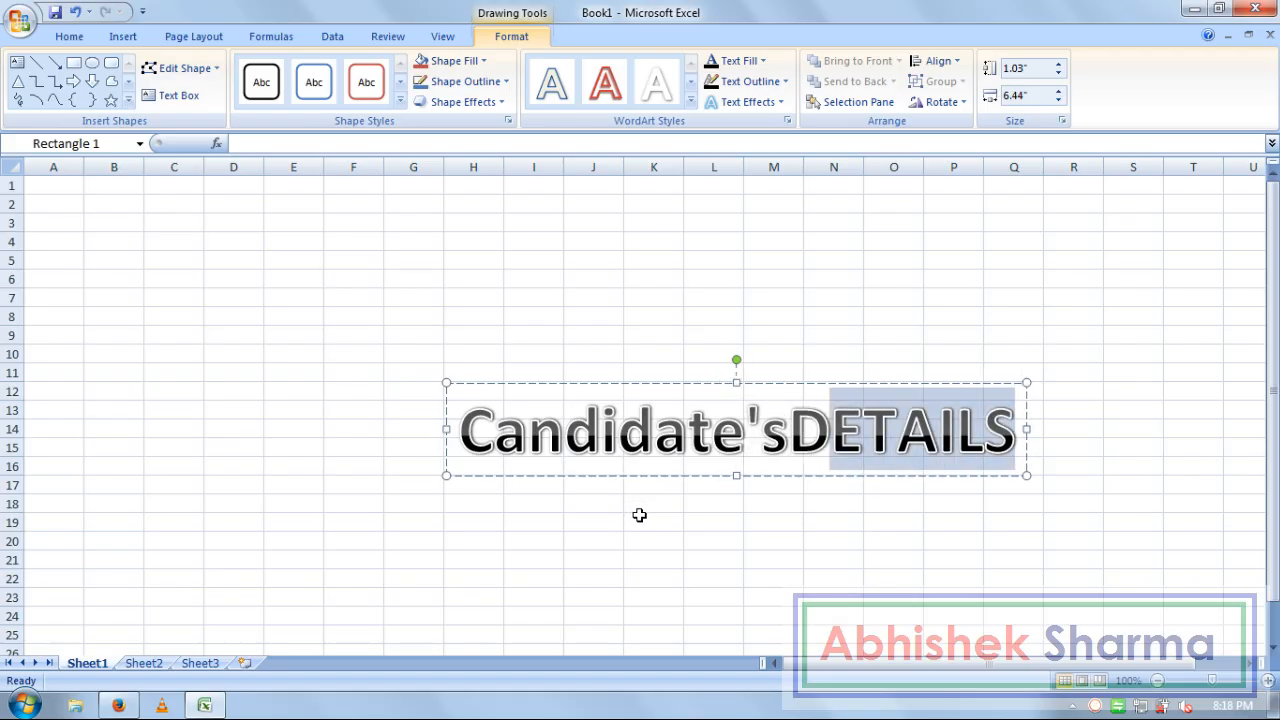
pyautogui.write('De')
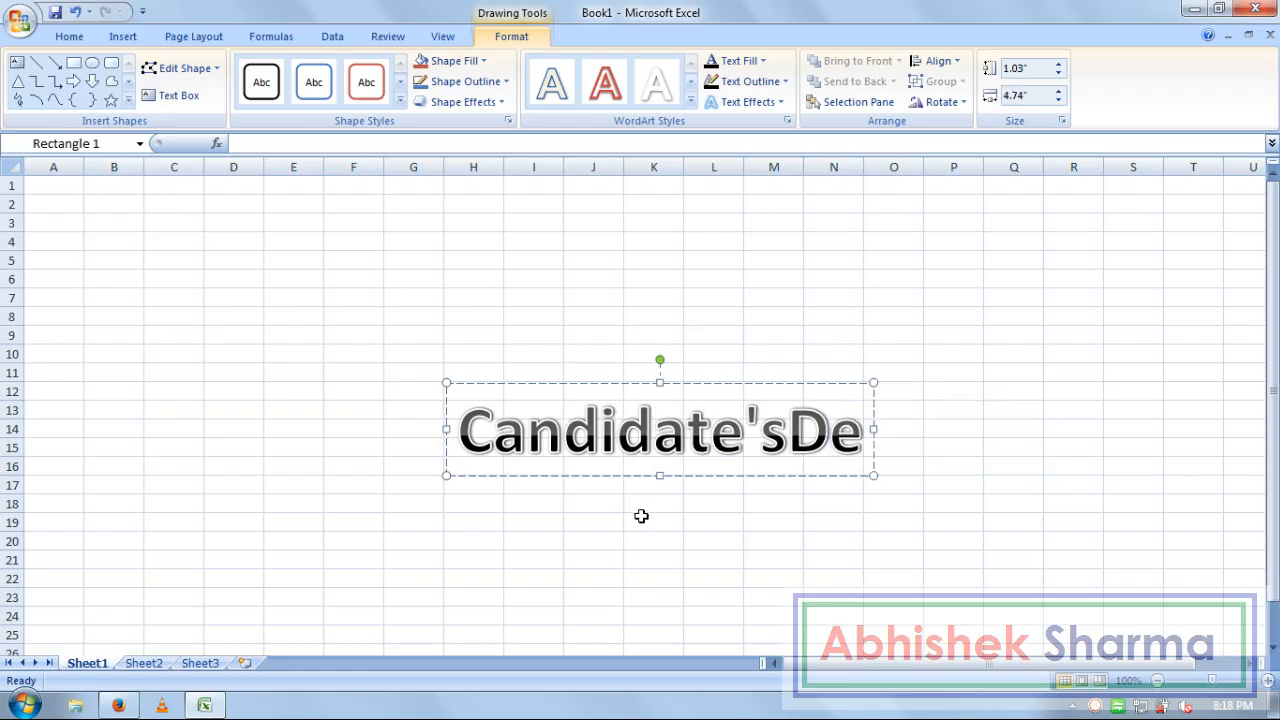
pyautogui.write('tail')
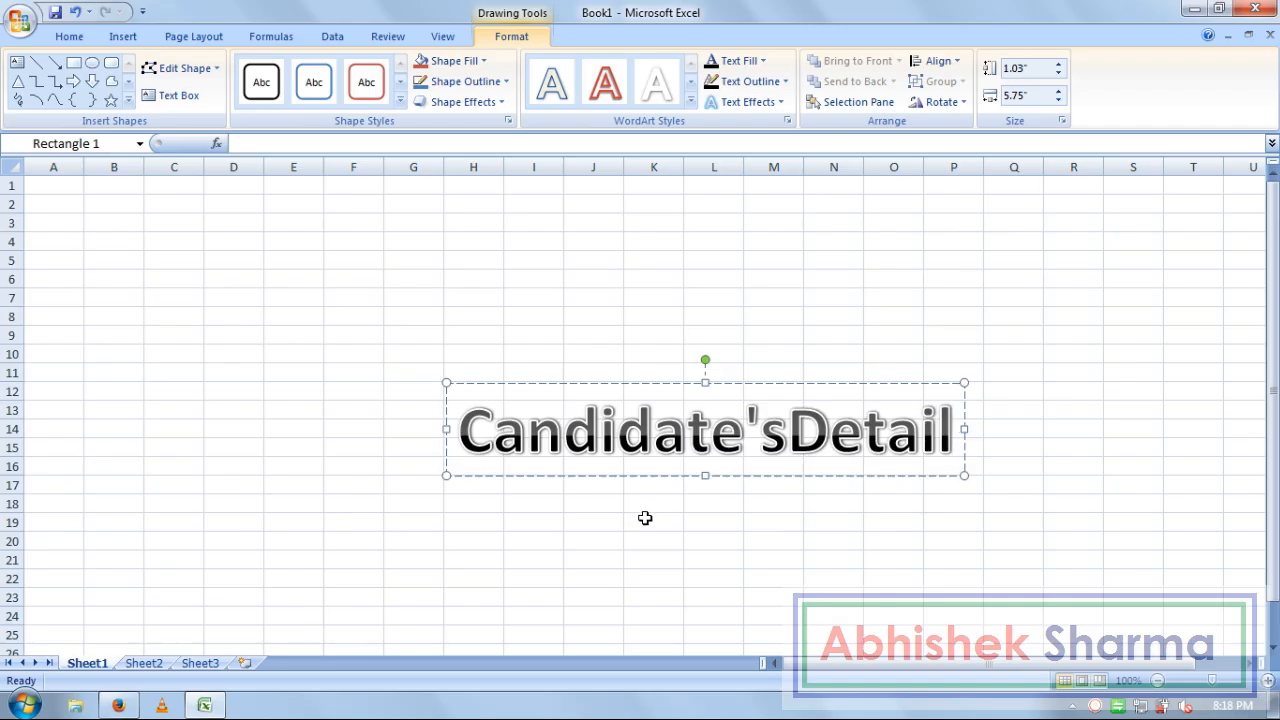
pyautogui.write('s')
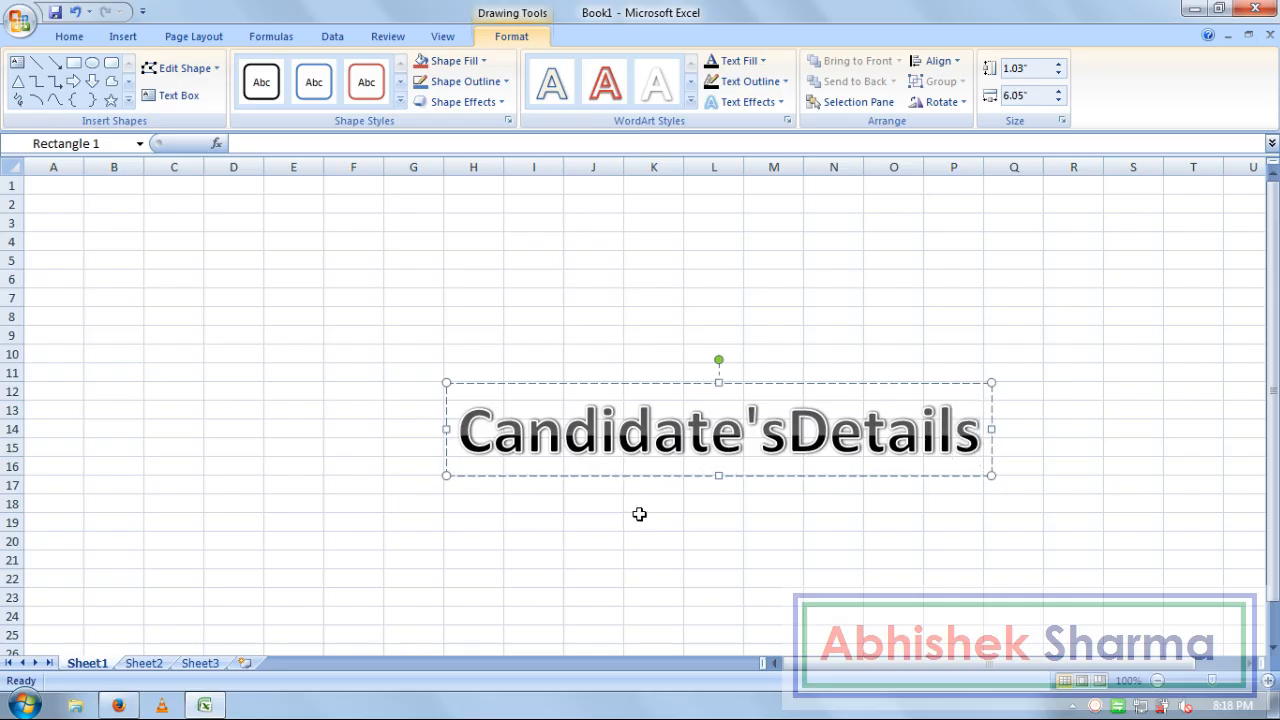
pyautogui.moveTo(606, 384); pyautogui.dragTo(522, 178)
# Zoom in and move the WordArt title left over columns C–L in rows 1–5, then select A5
pyautogui.click(400, 336)
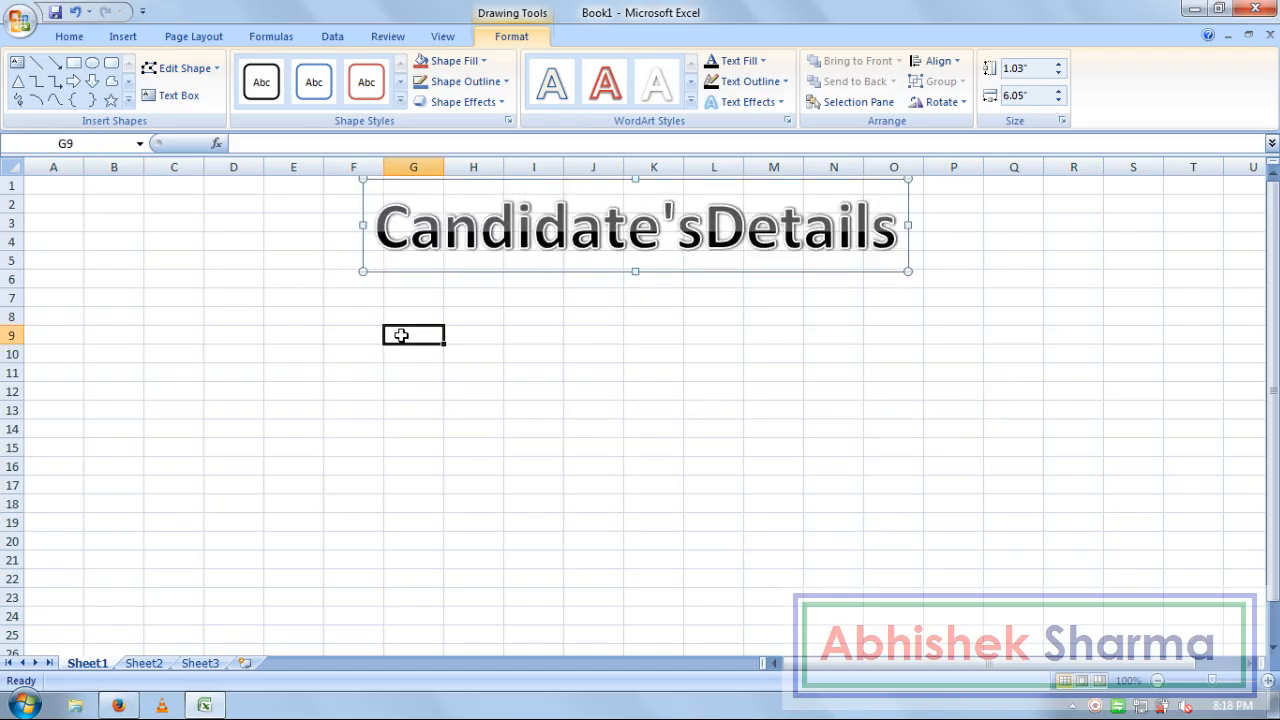
pyautogui.click(1266, 681)
pyautogui.click(1266, 681)
pyautogui.click(1266, 681)
pyautogui.click(740, 245)
pyautogui.moveTo(634, 186); pyautogui.dragTo(406, 186)
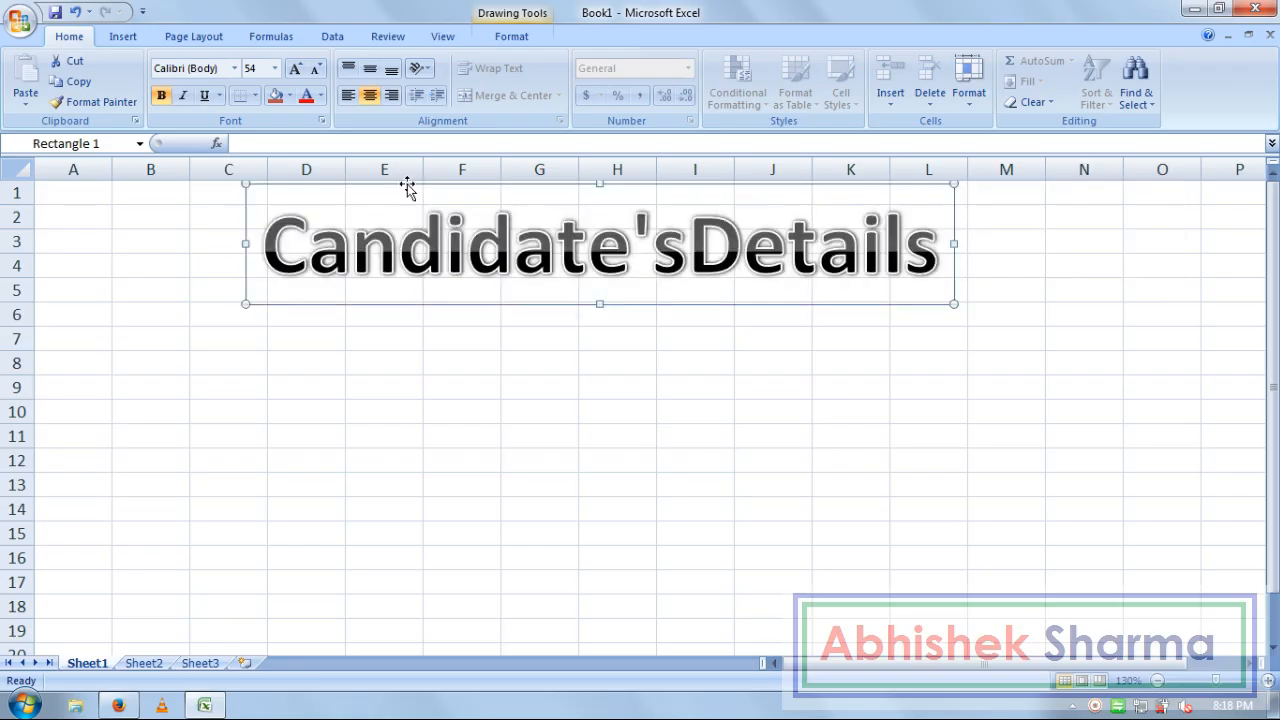
pyautogui.click(90, 290)
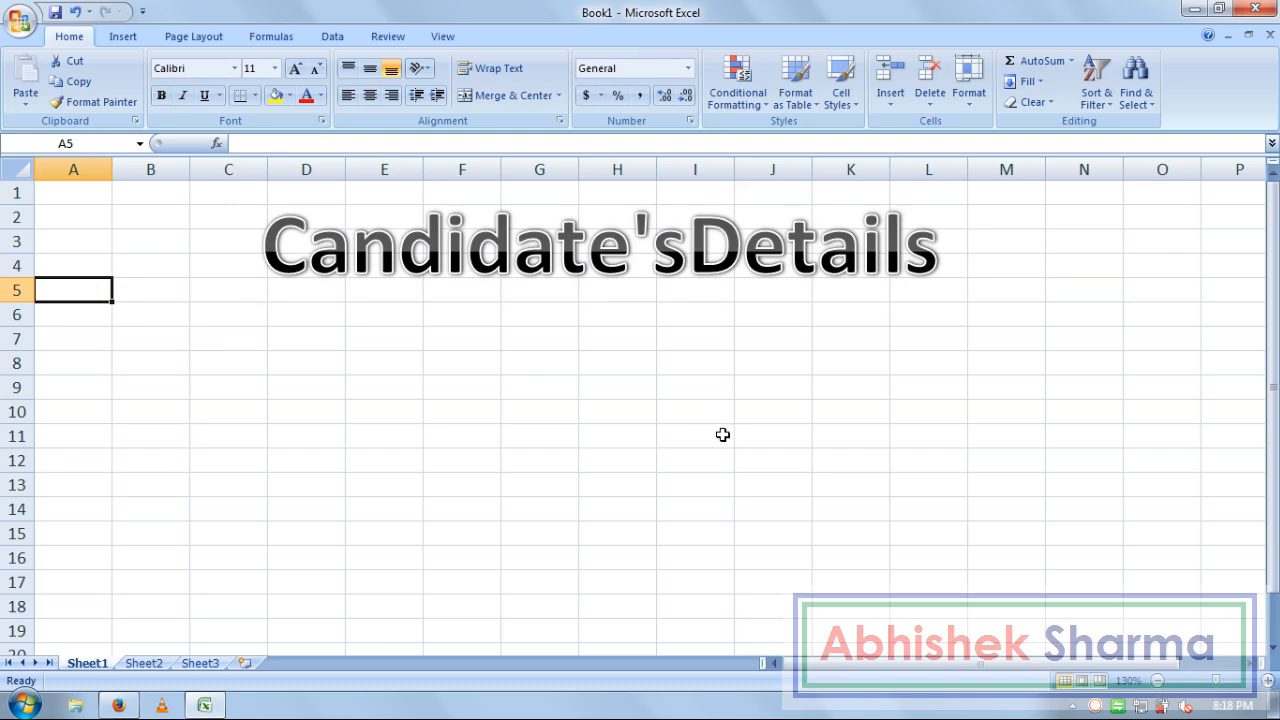
# Enter the headings S.NO., NAME, ADDRESS, CONTACTS and INTERVIEWS TIME in A5:E5
pyautogui.write('S.')
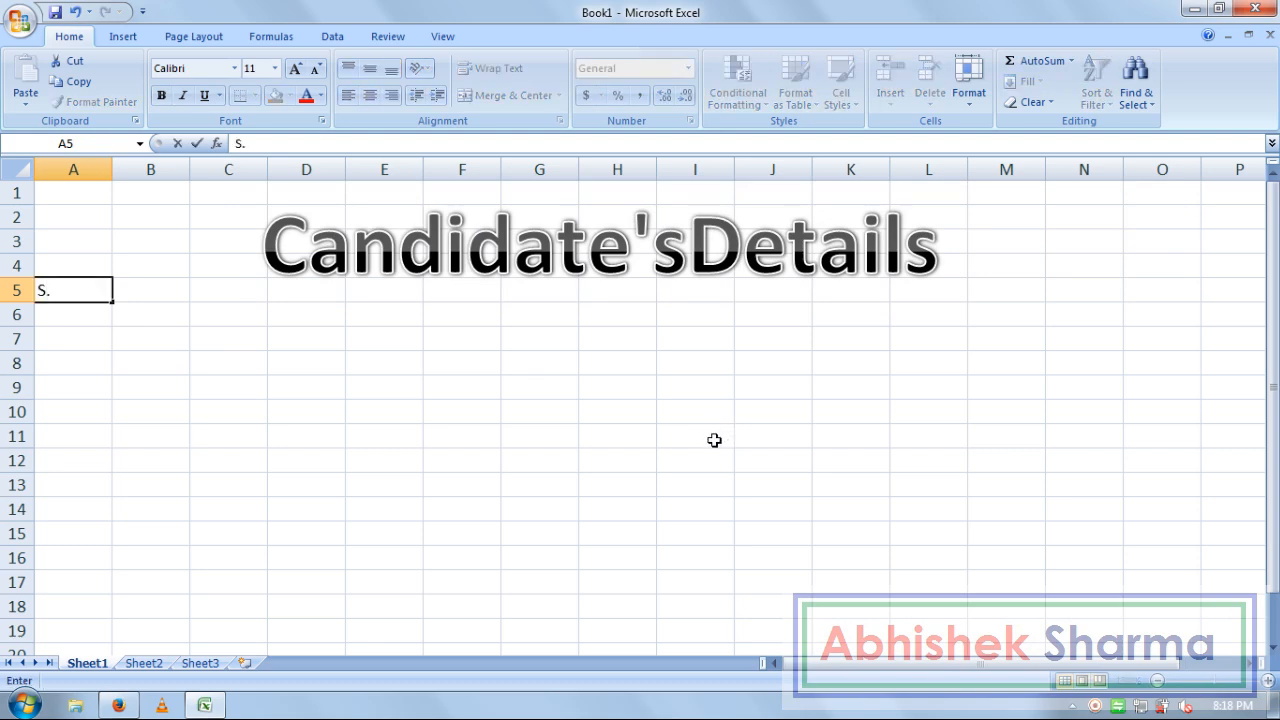
pyautogui.write('NO.')
pyautogui.press('Tab')
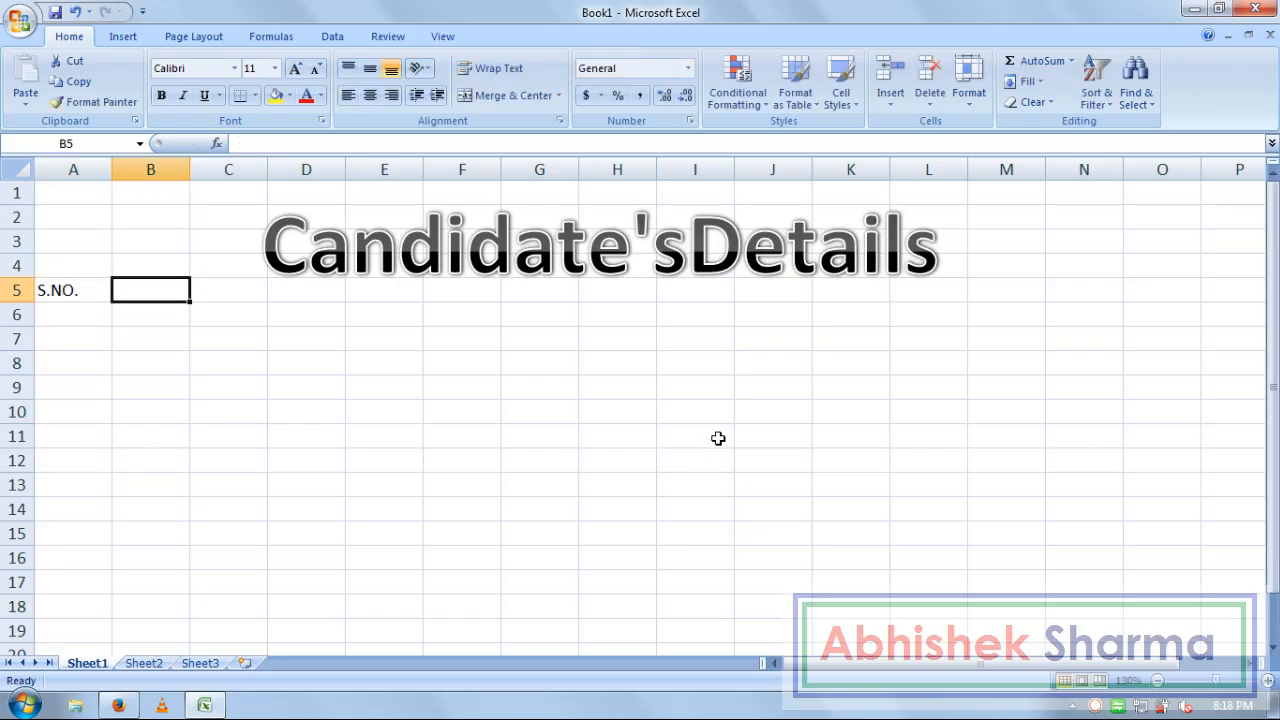
pyautogui.write('NAME')
pyautogui.press('Tab')
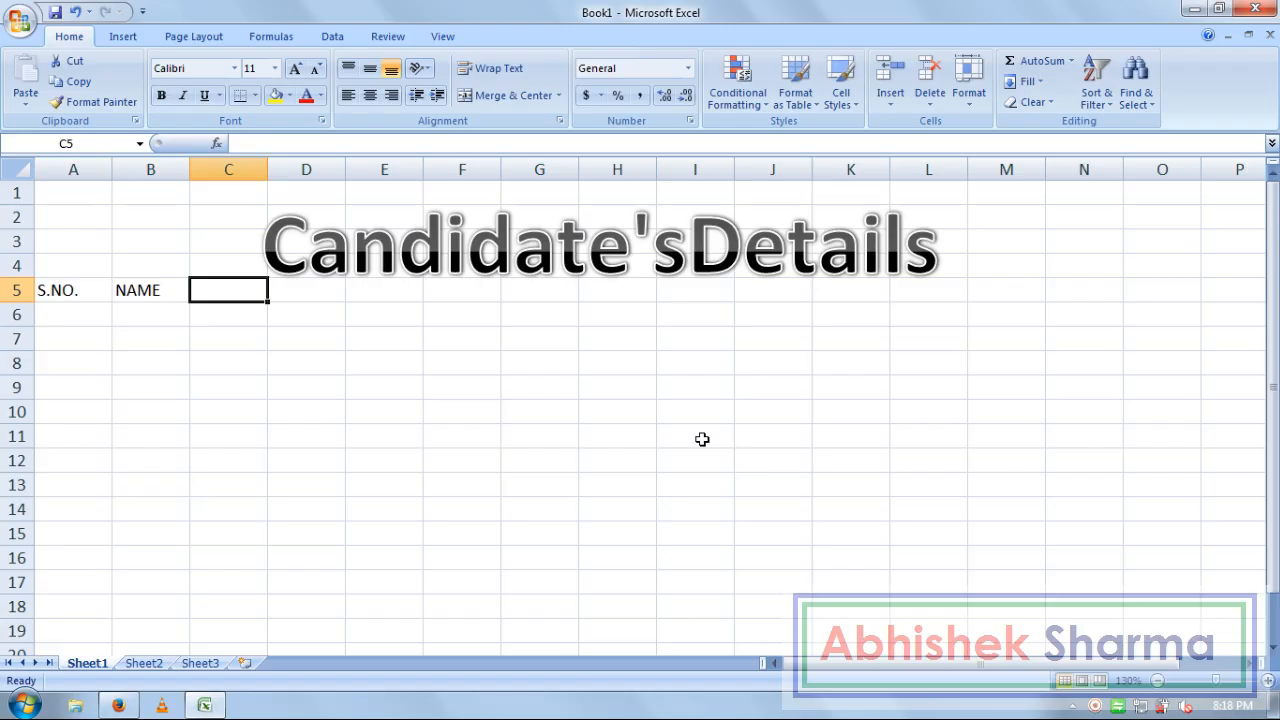
pyautogui.write('ADDRESS')
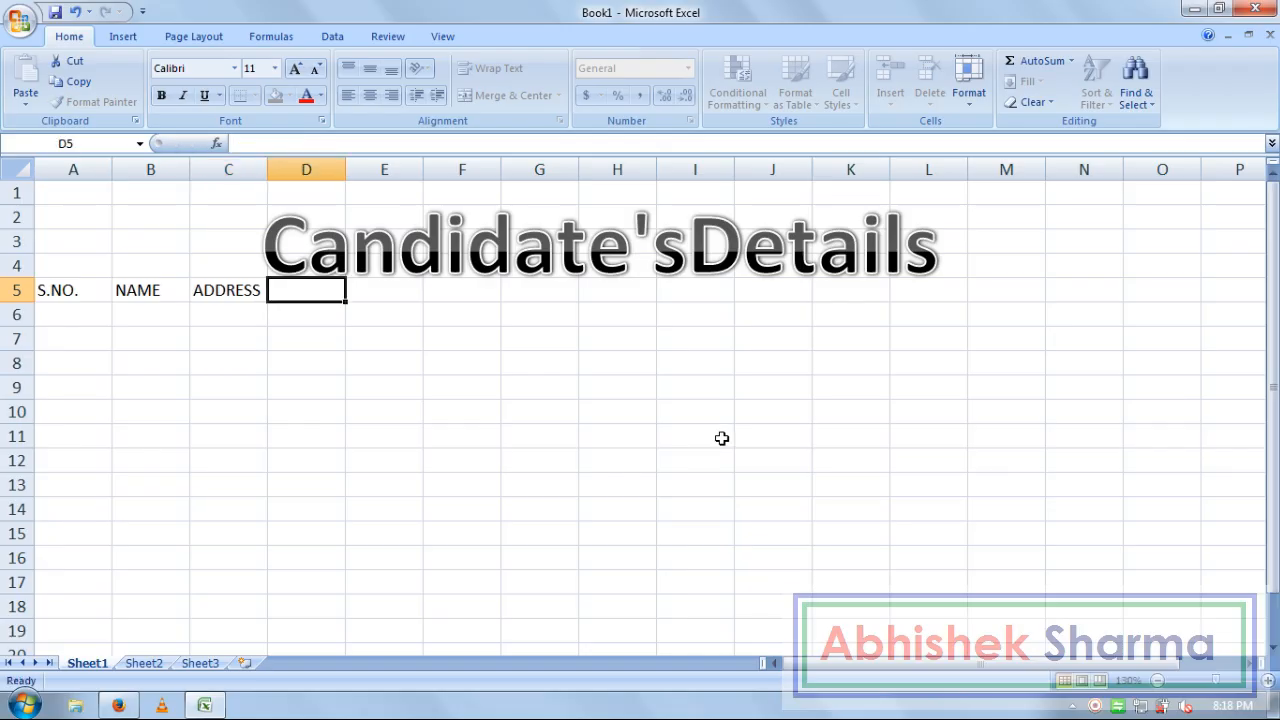
pyautogui.press('Tab')
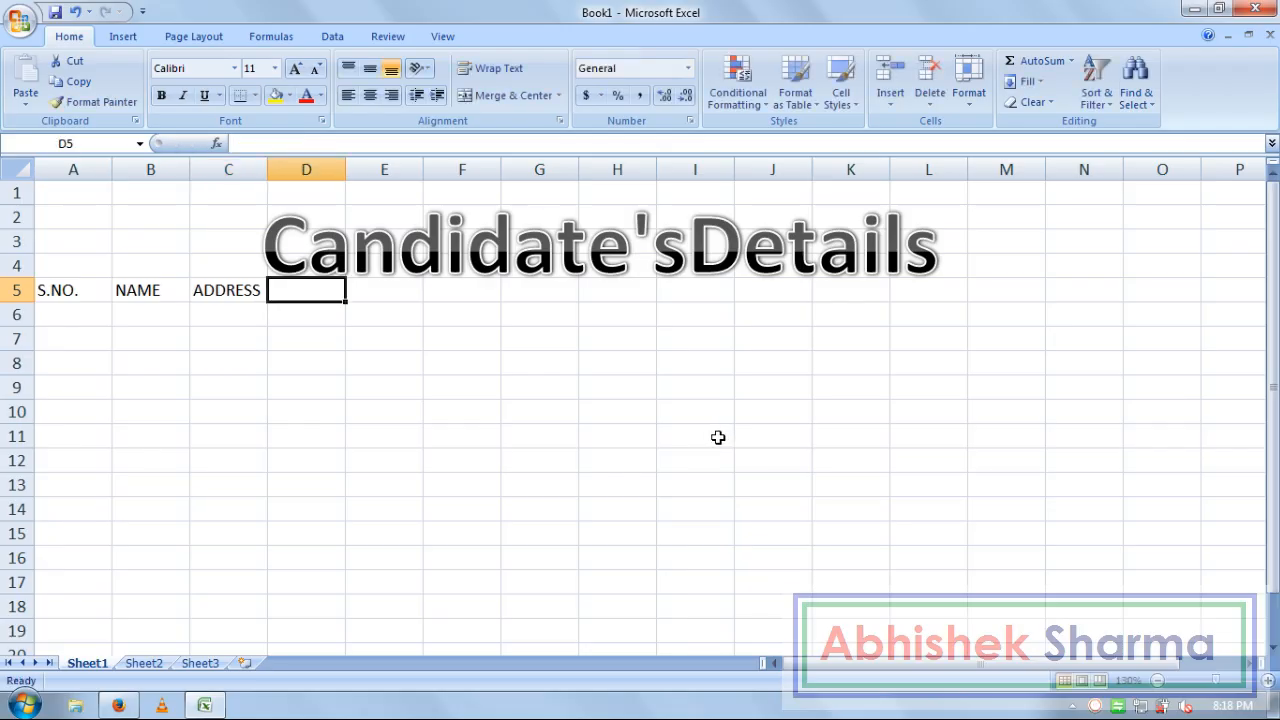
pyautogui.write('CONTACTS')
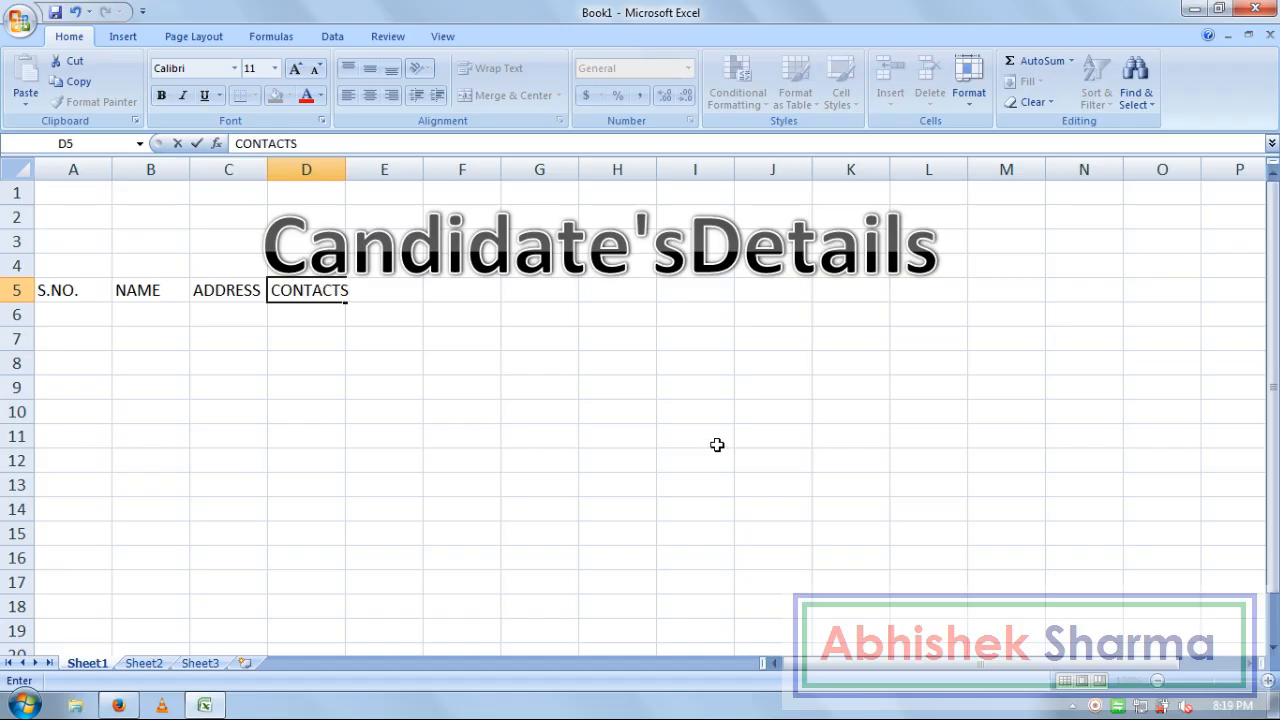
pyautogui.press('Tab')
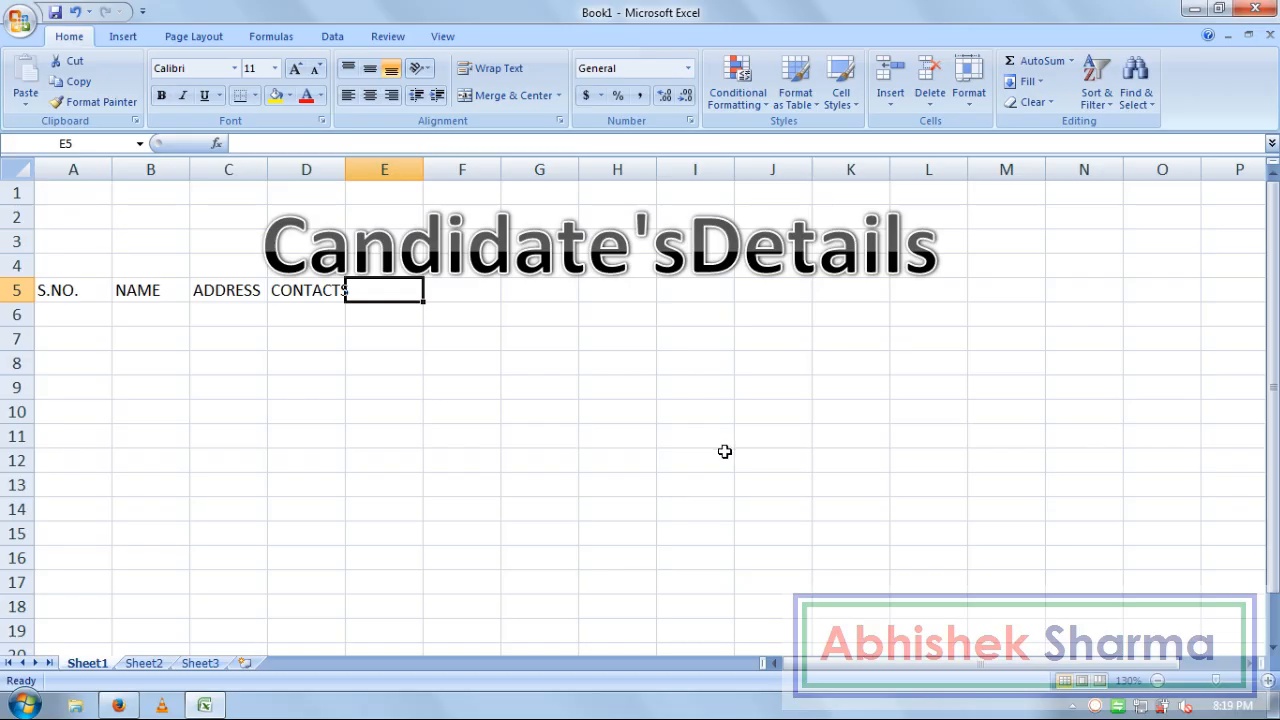
pyautogui.write('INT')
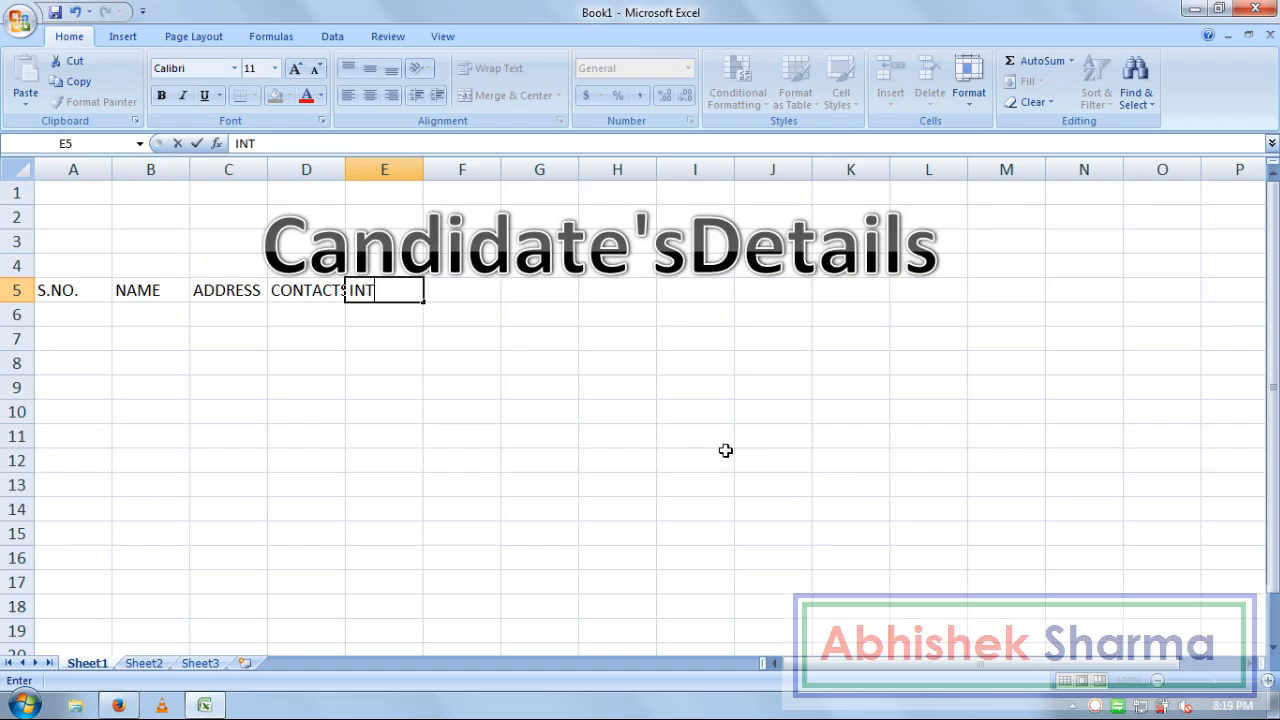
pyautogui.write('ERVI')
pyautogui.write('EW')
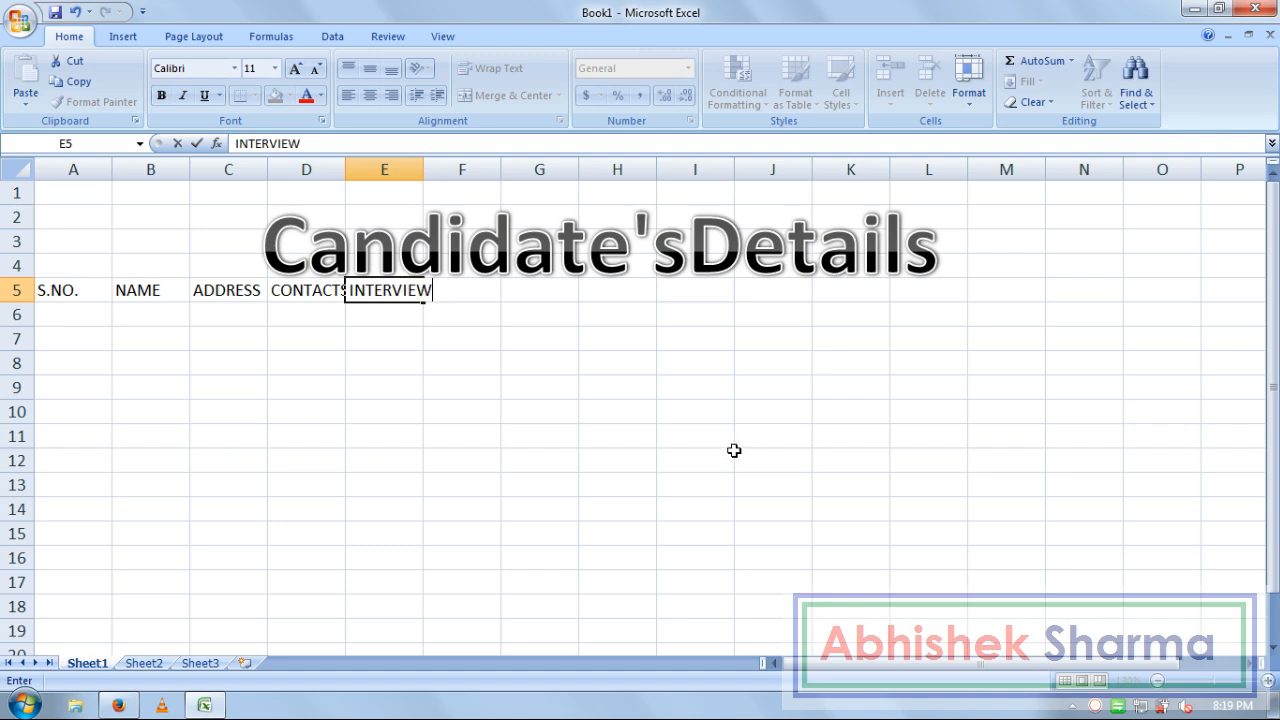
pyautogui.write('S TIME')
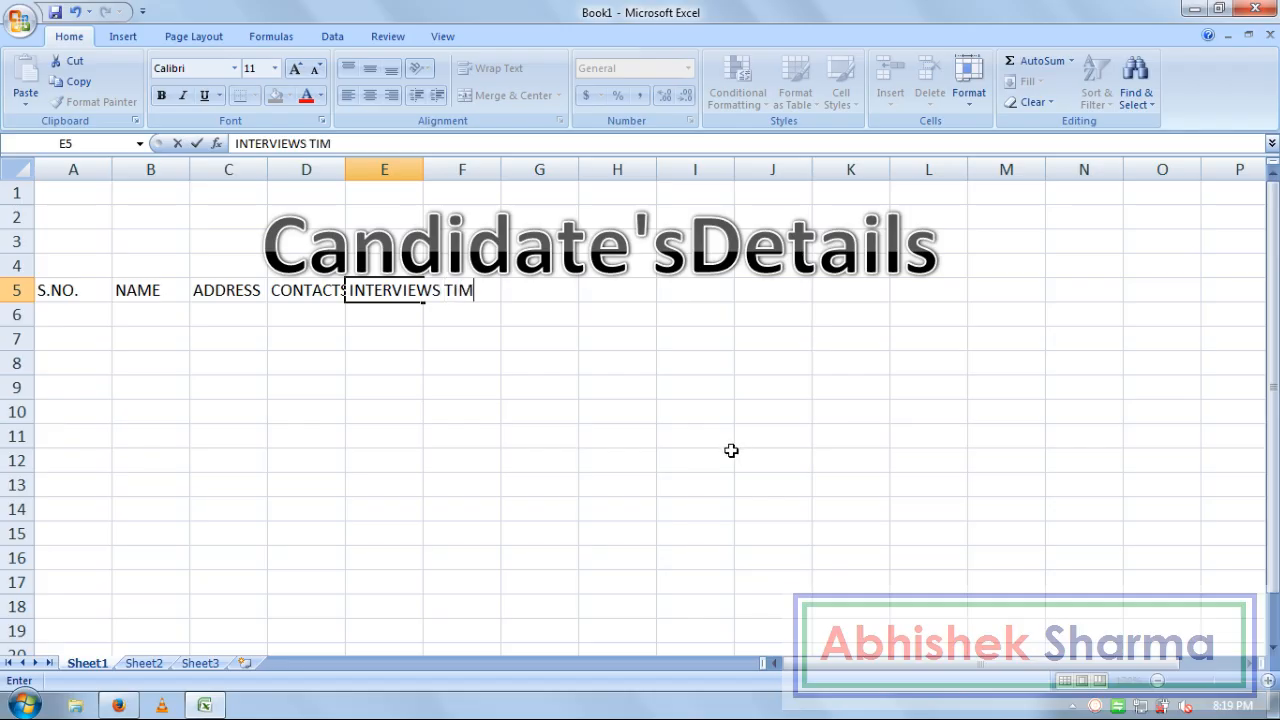
pyautogui.click(682, 395)
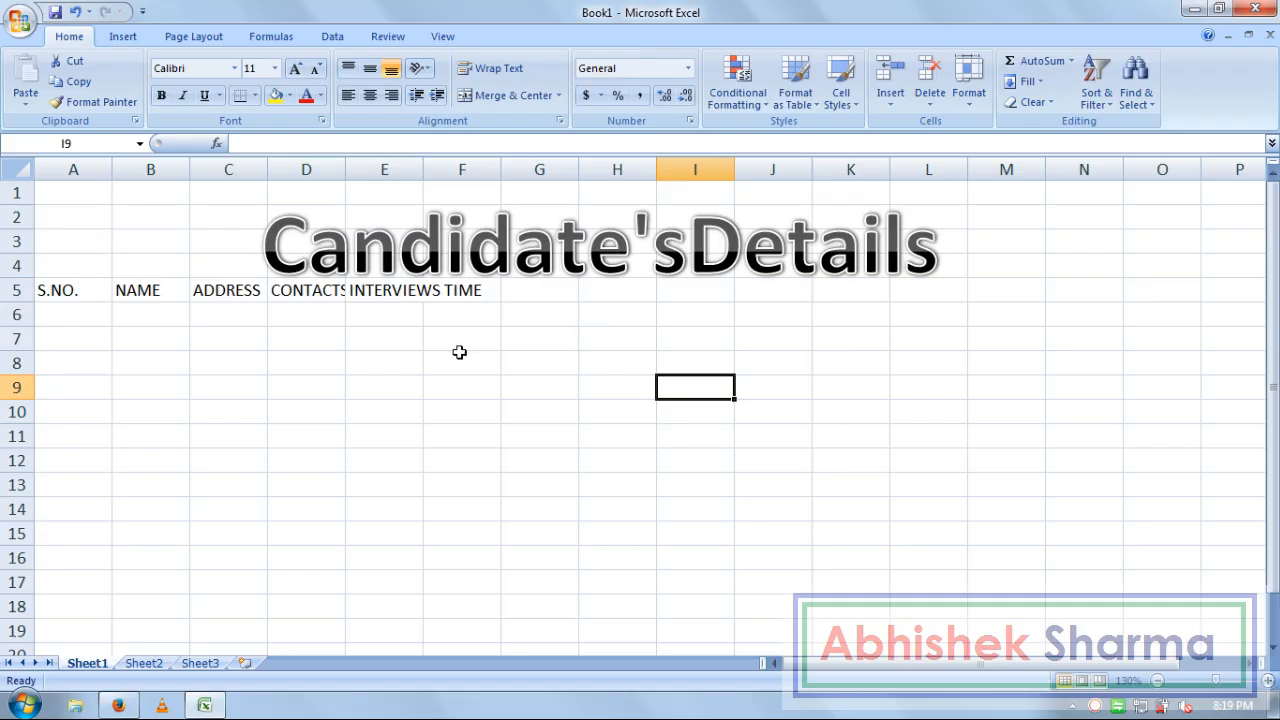
# AutoFit the widths of columns A–F to their row 5 headings
pyautogui.click(242, 308)
pyautogui.moveTo(89, 290); pyautogui.dragTo(468, 292)
pyautogui.click(970, 95)
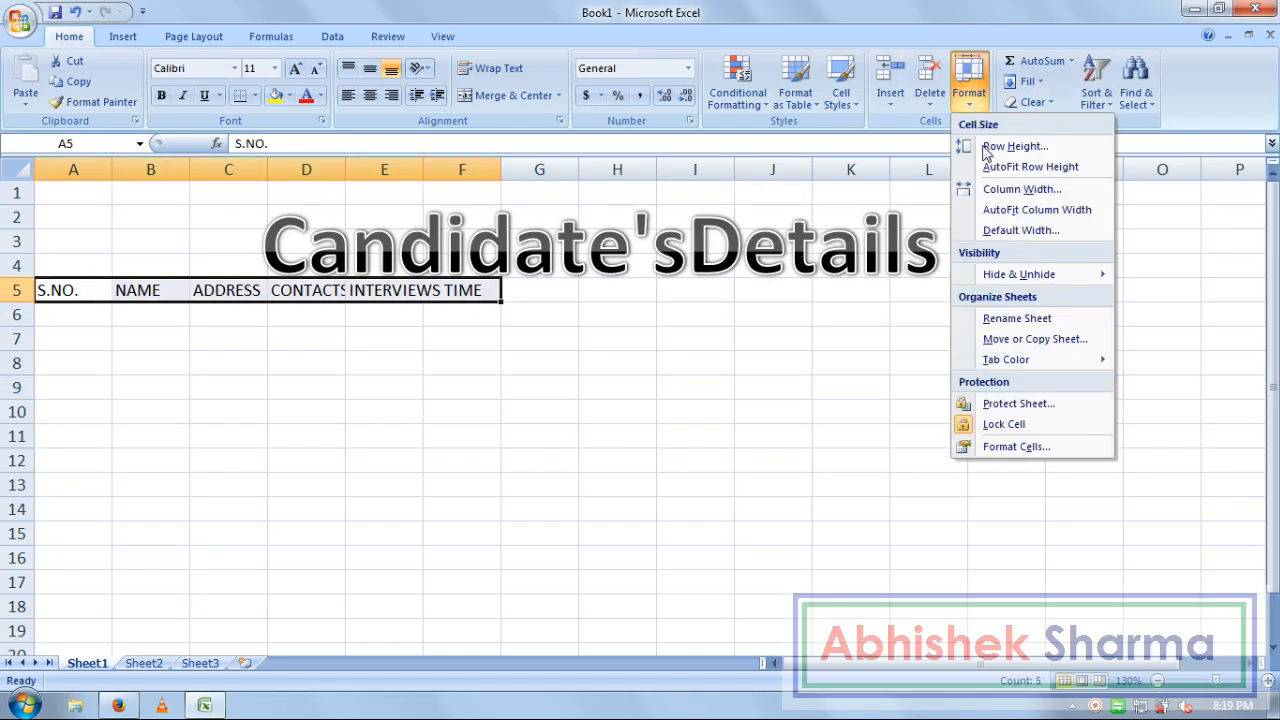
pyautogui.click(985, 212)
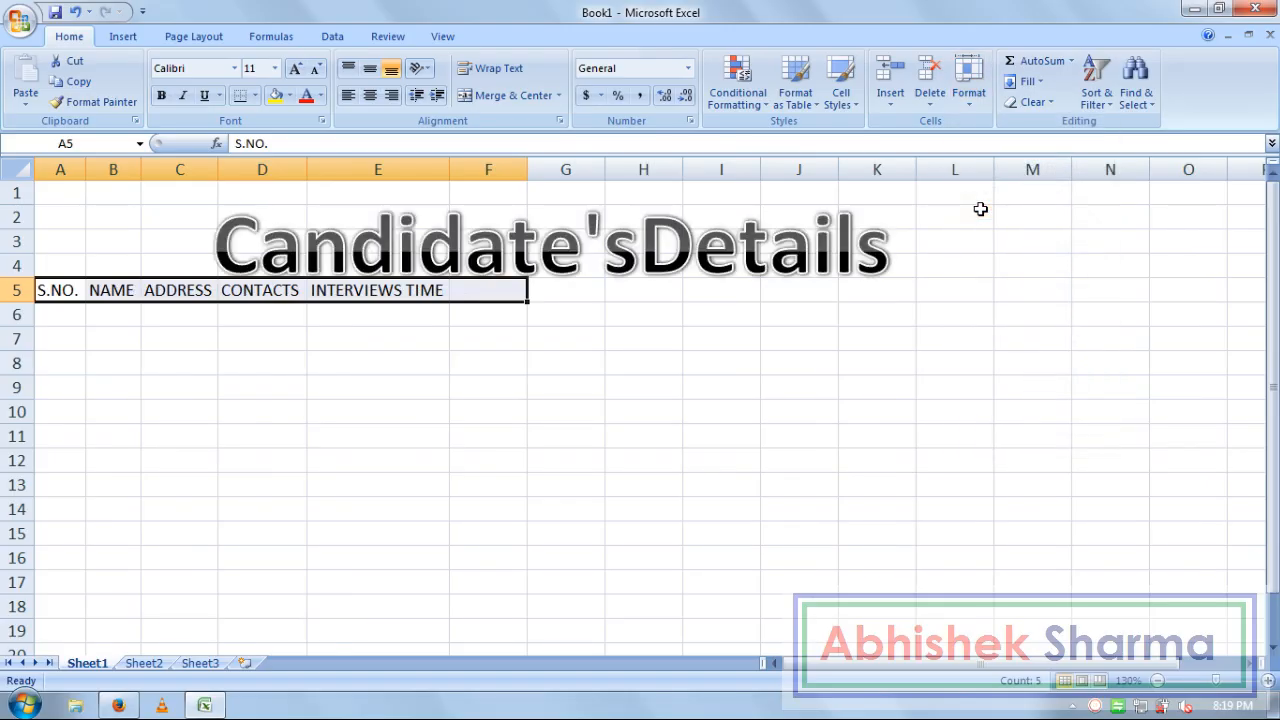
pyautogui.click(566, 480)
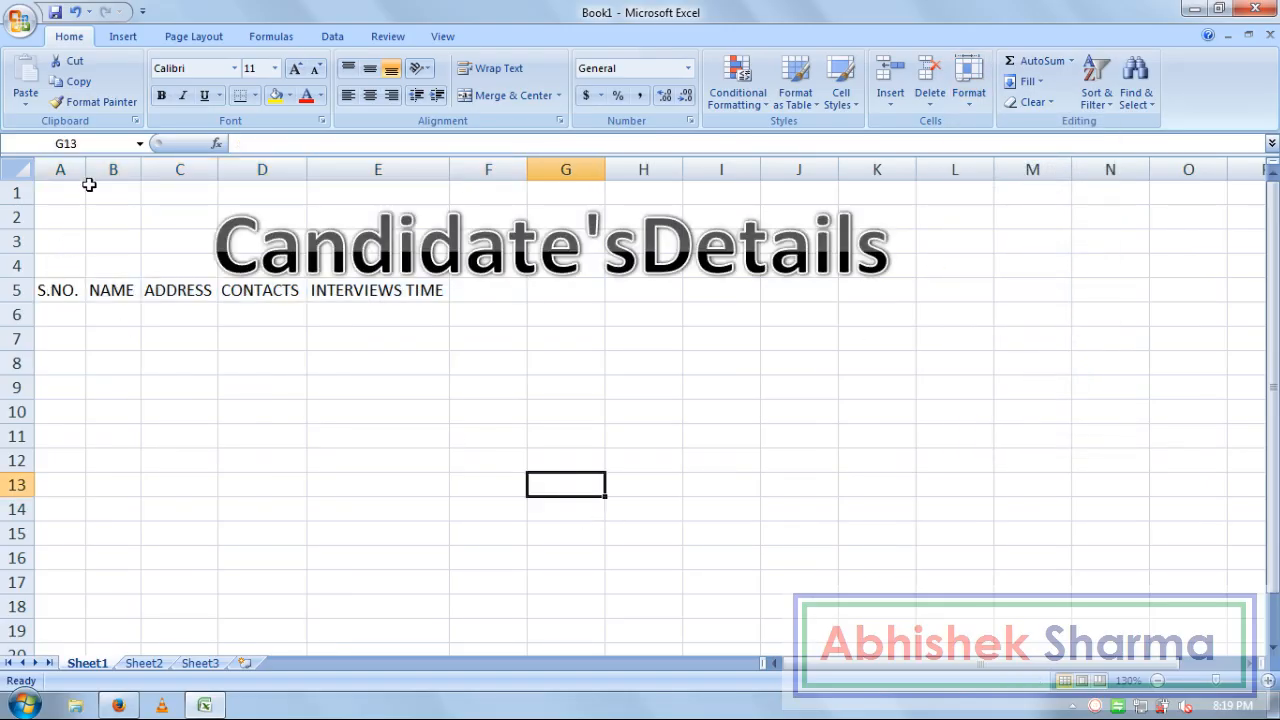
# Fill serial numbers 1 to 10 down A6:A15 and widen column B for names
pyautogui.click(66, 316)
pyautogui.write('1')
pyautogui.press('Return')
pyautogui.write('2')
pyautogui.press('Return')
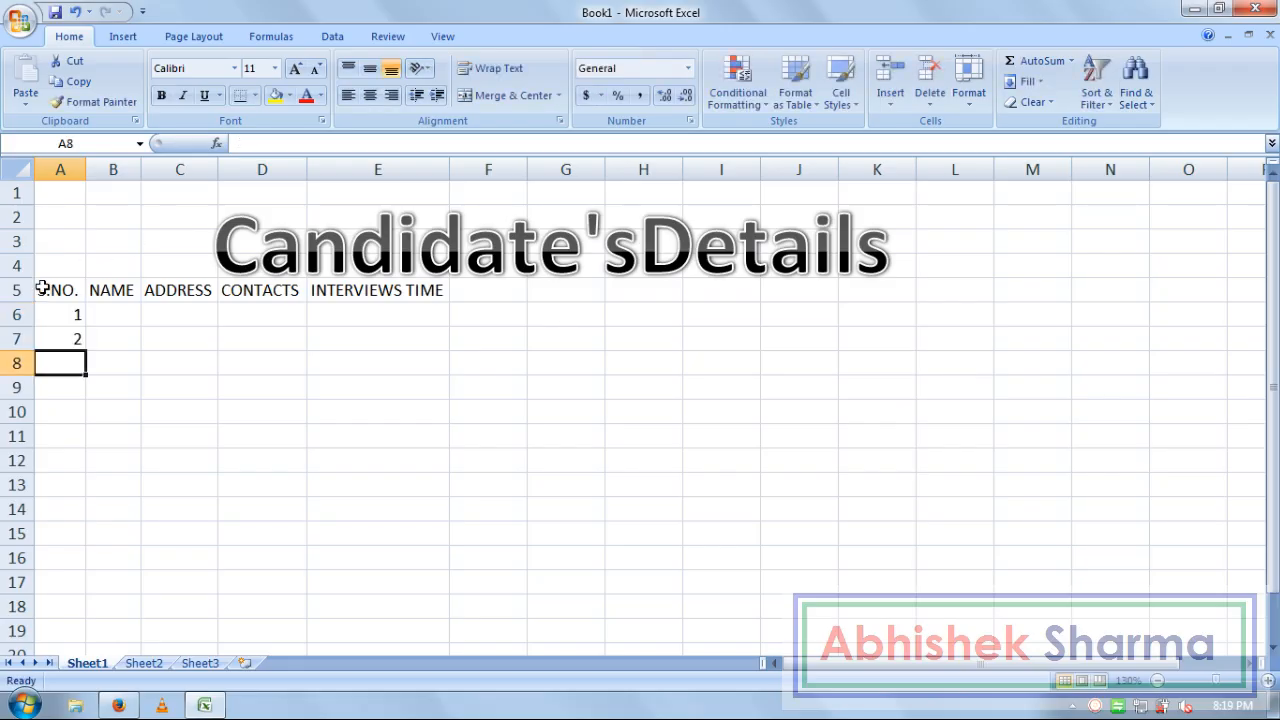
pyautogui.moveTo(65, 308); pyautogui.dragTo(93, 541)
pyautogui.click(130, 316)
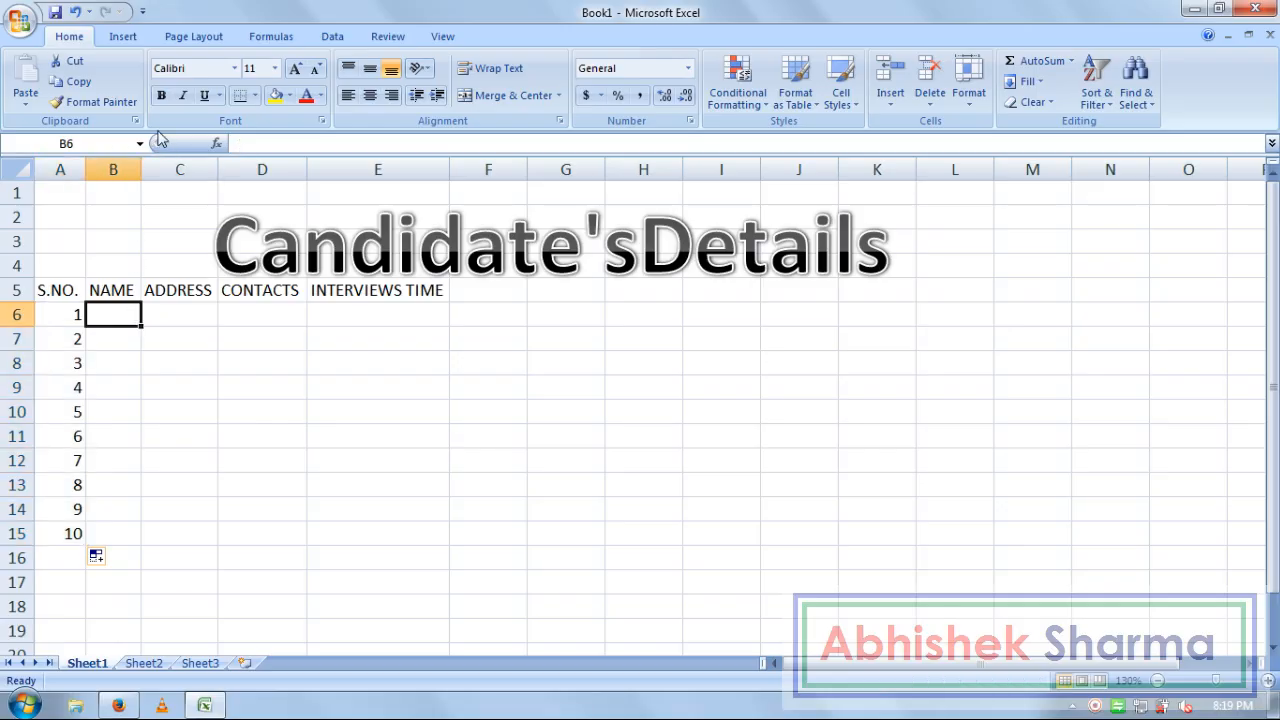
pyautogui.moveTo(141, 169); pyautogui.dragTo(268, 170)
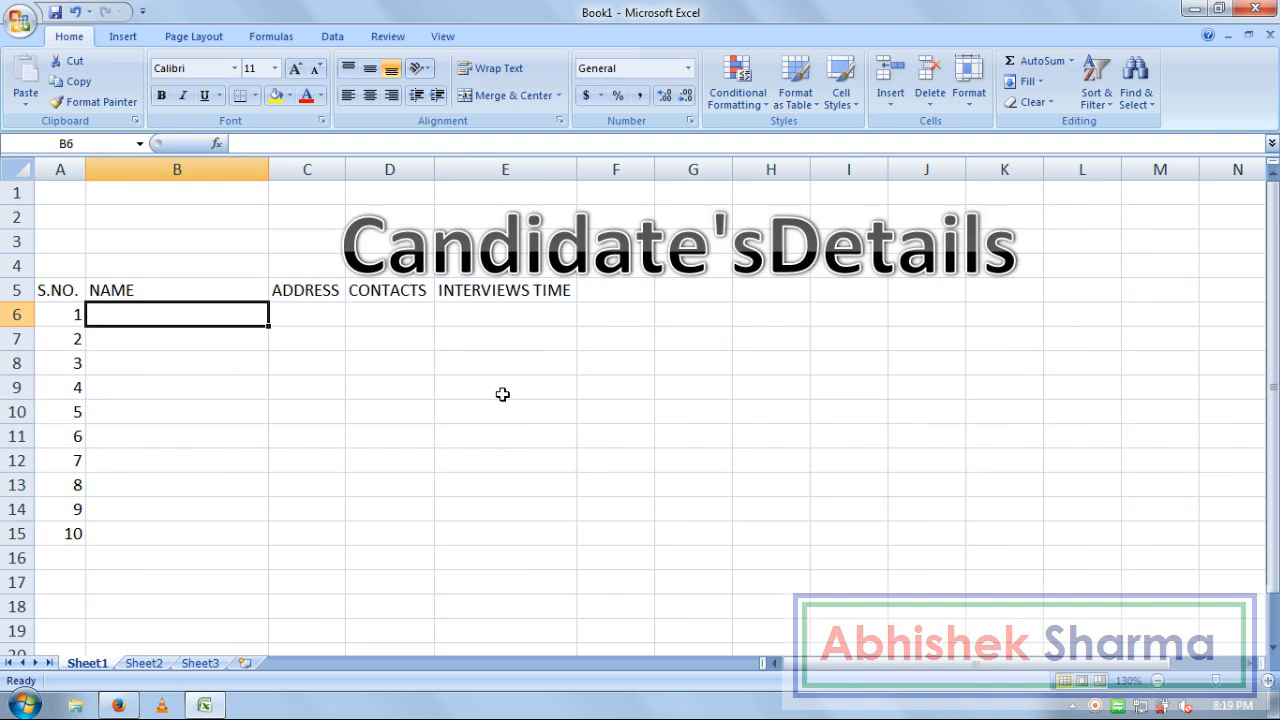
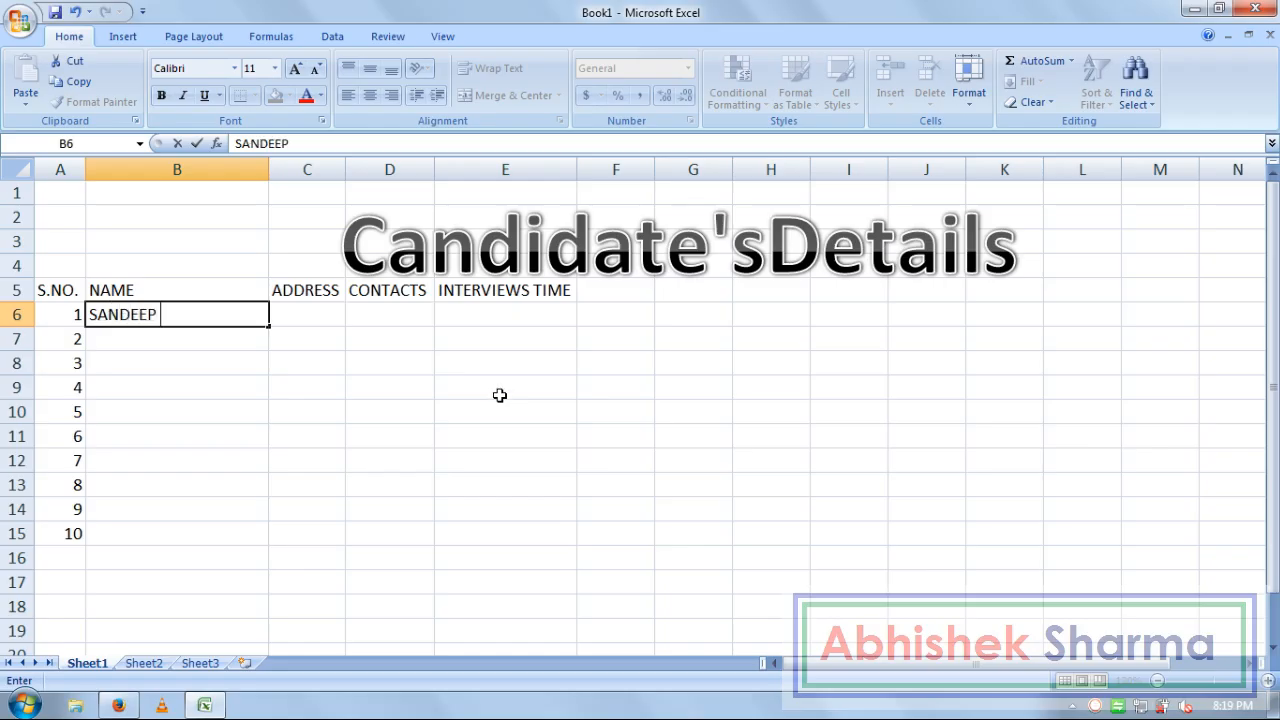
# Enter the first five candidates' full names in B6:B10
pyautogui.press('Return')
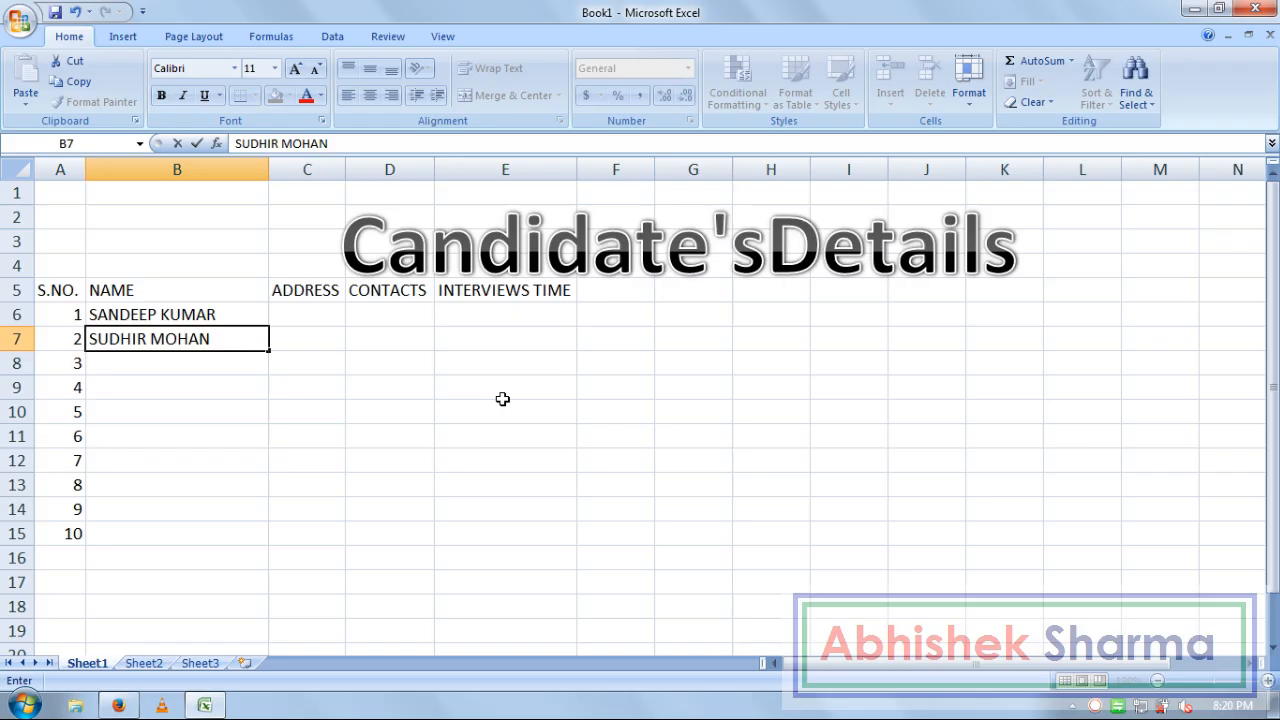
pyautogui.press('Return')
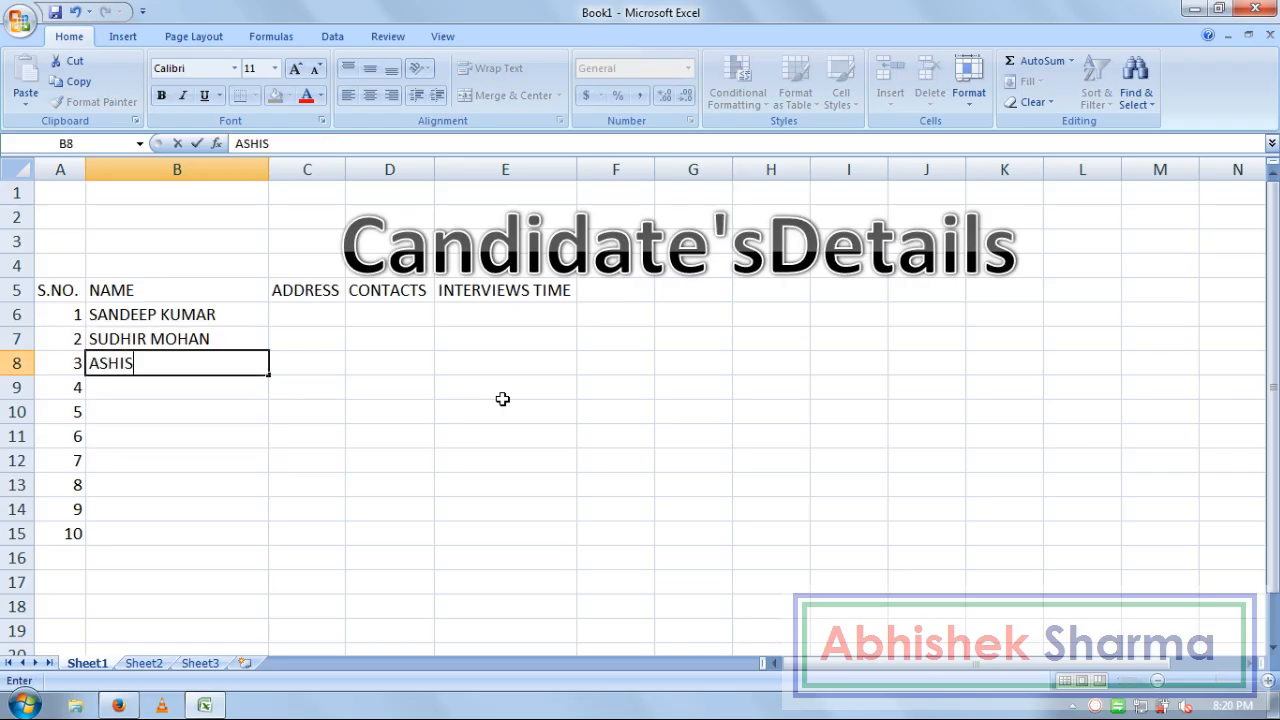
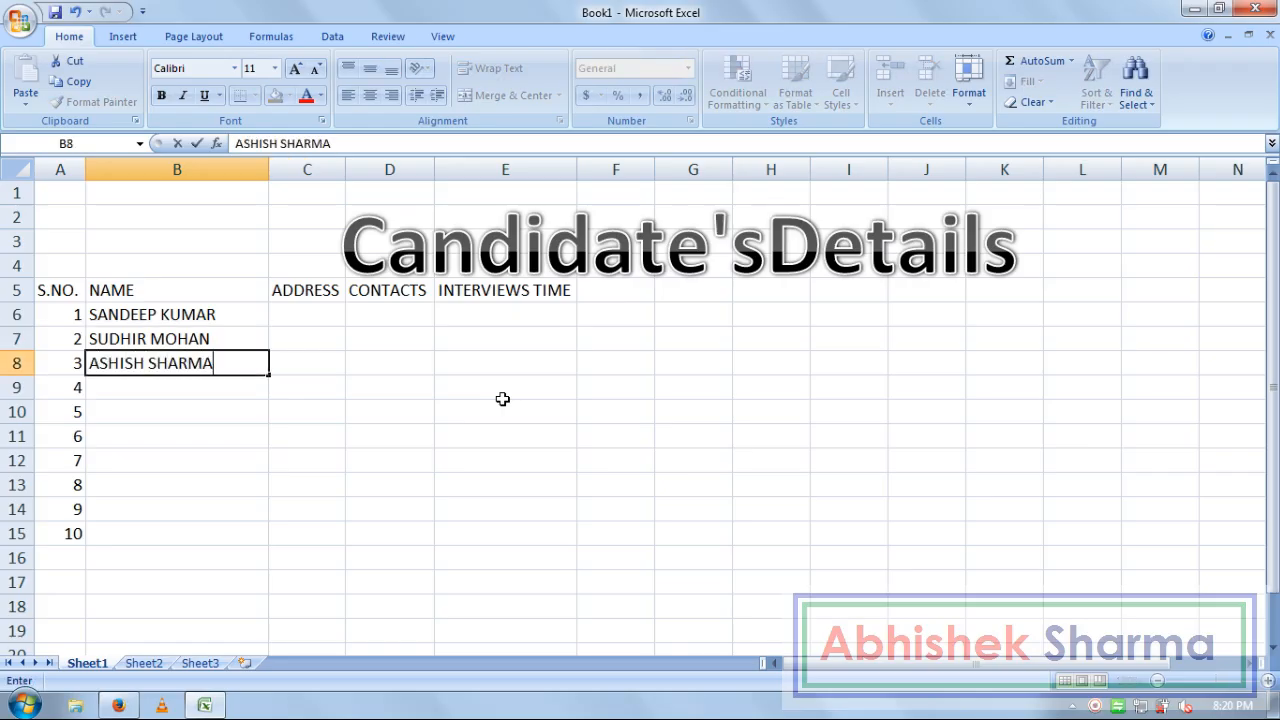
pyautogui.press('Return')
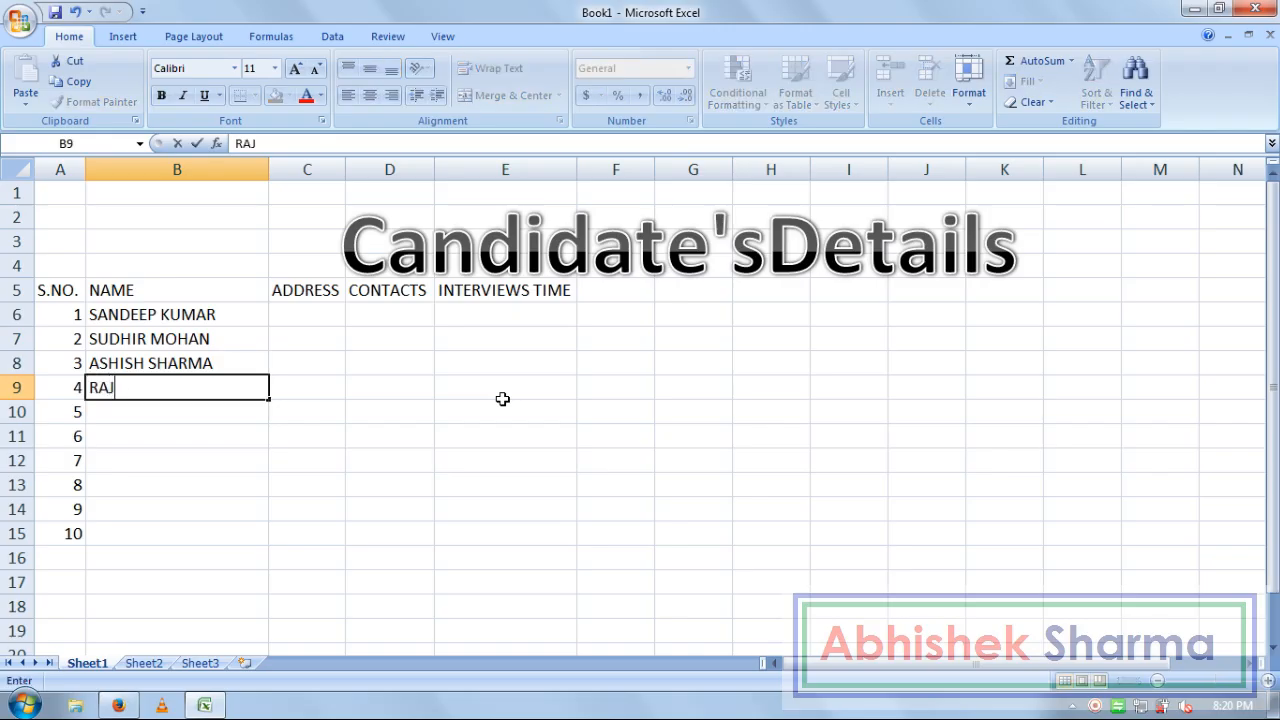
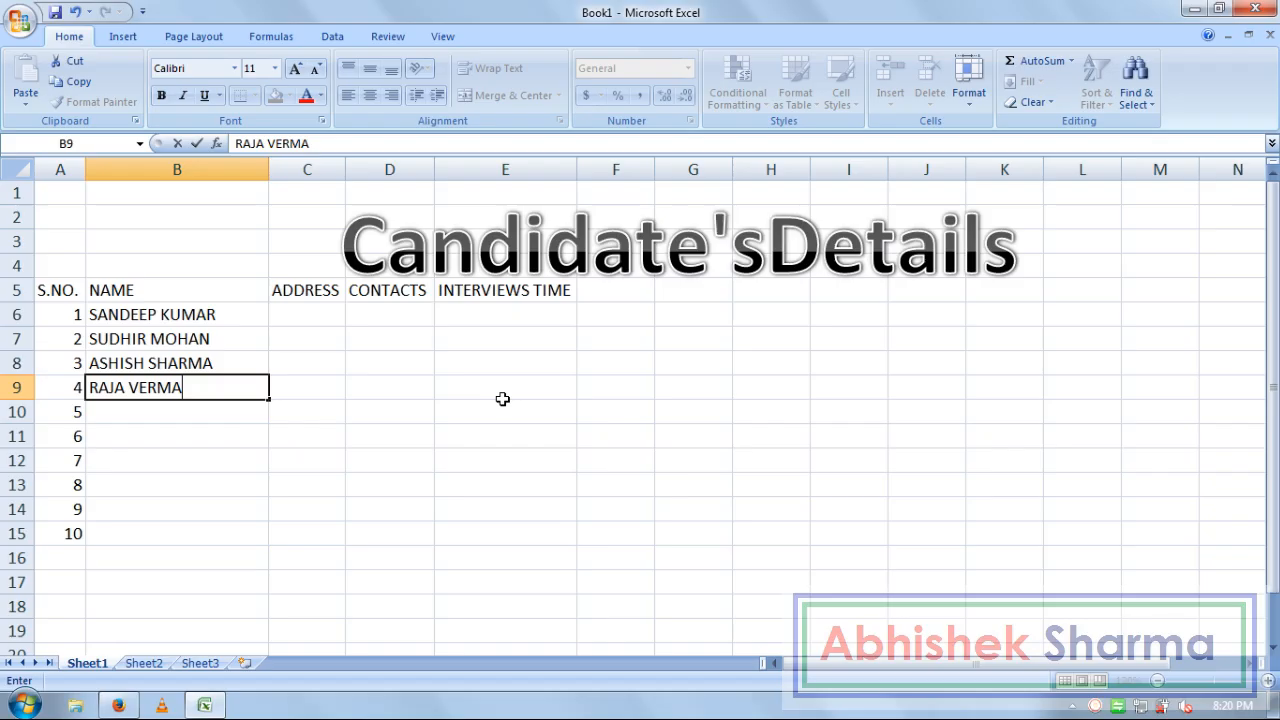
pyautogui.press('Return')
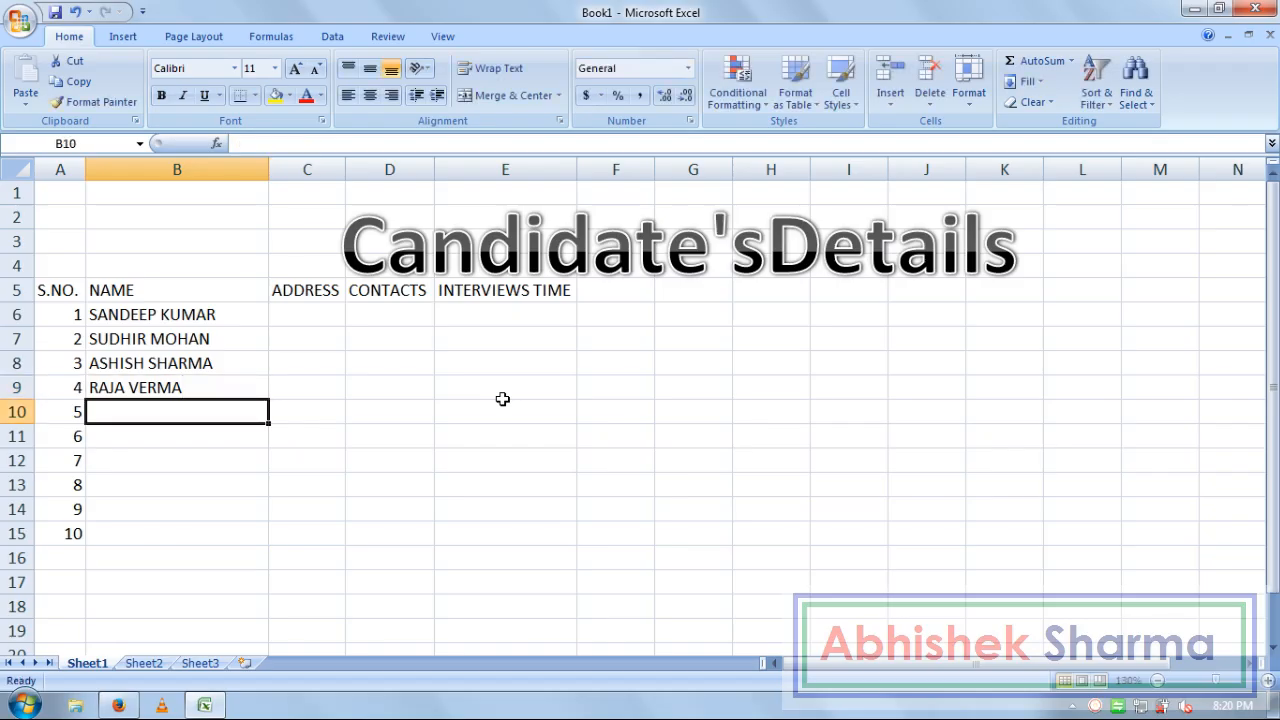
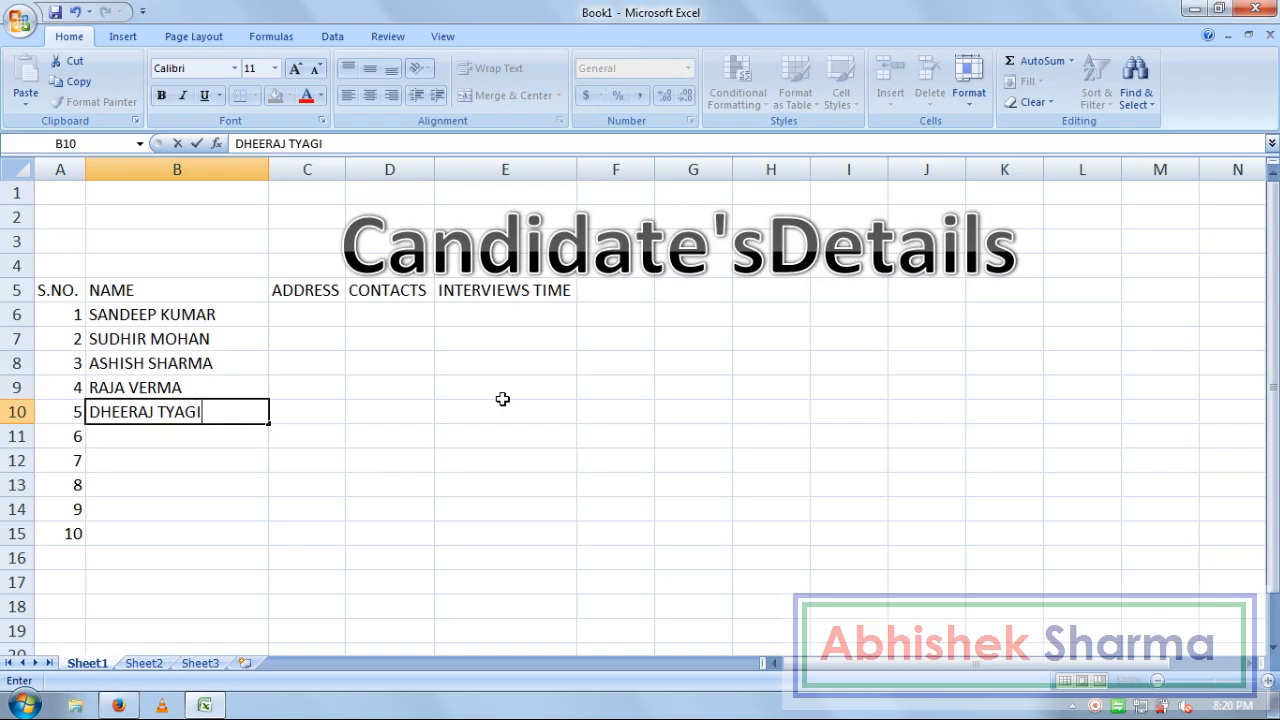
pyautogui.press('Return')
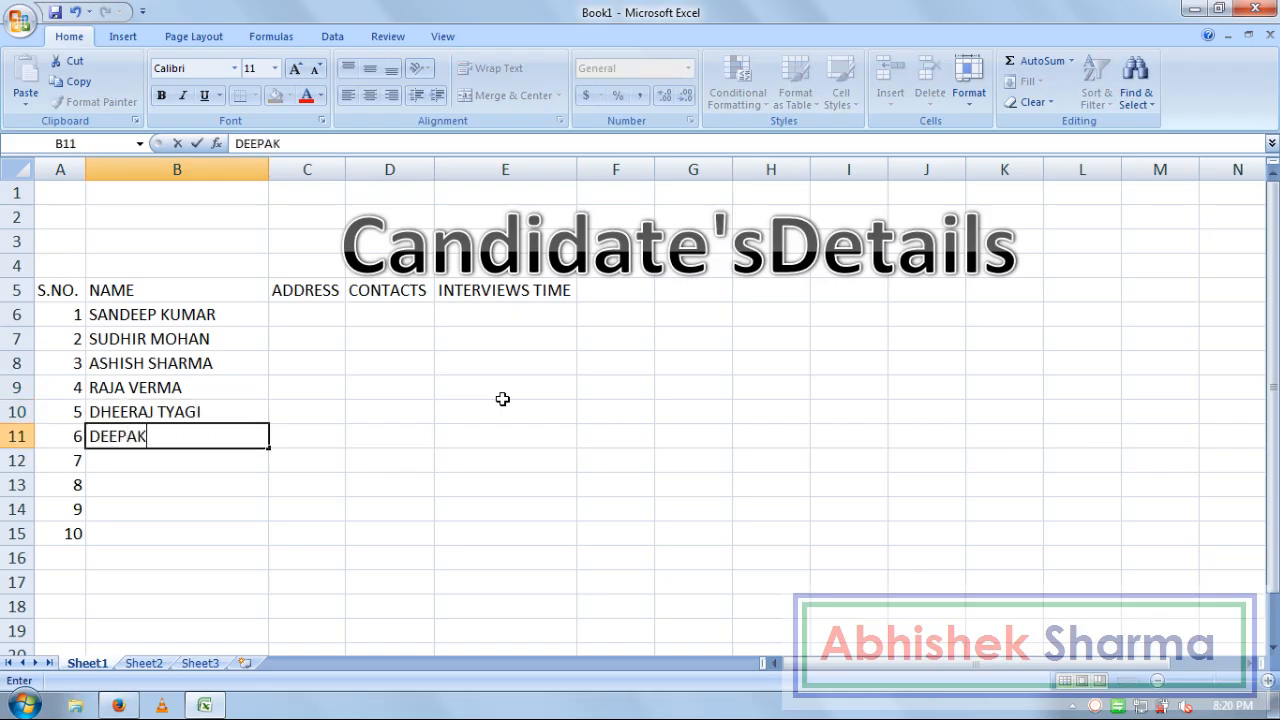
# Enter the remaining five candidates' full names in B11:B15
pyautogui.press('Return')
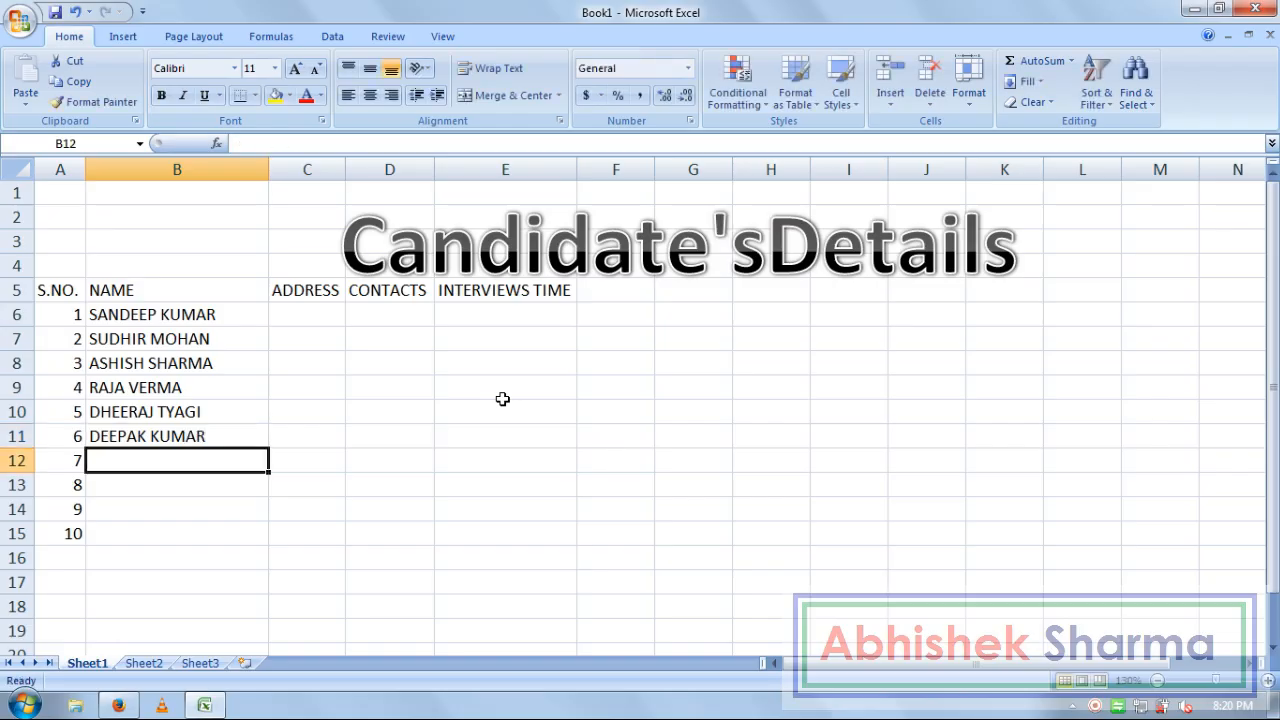
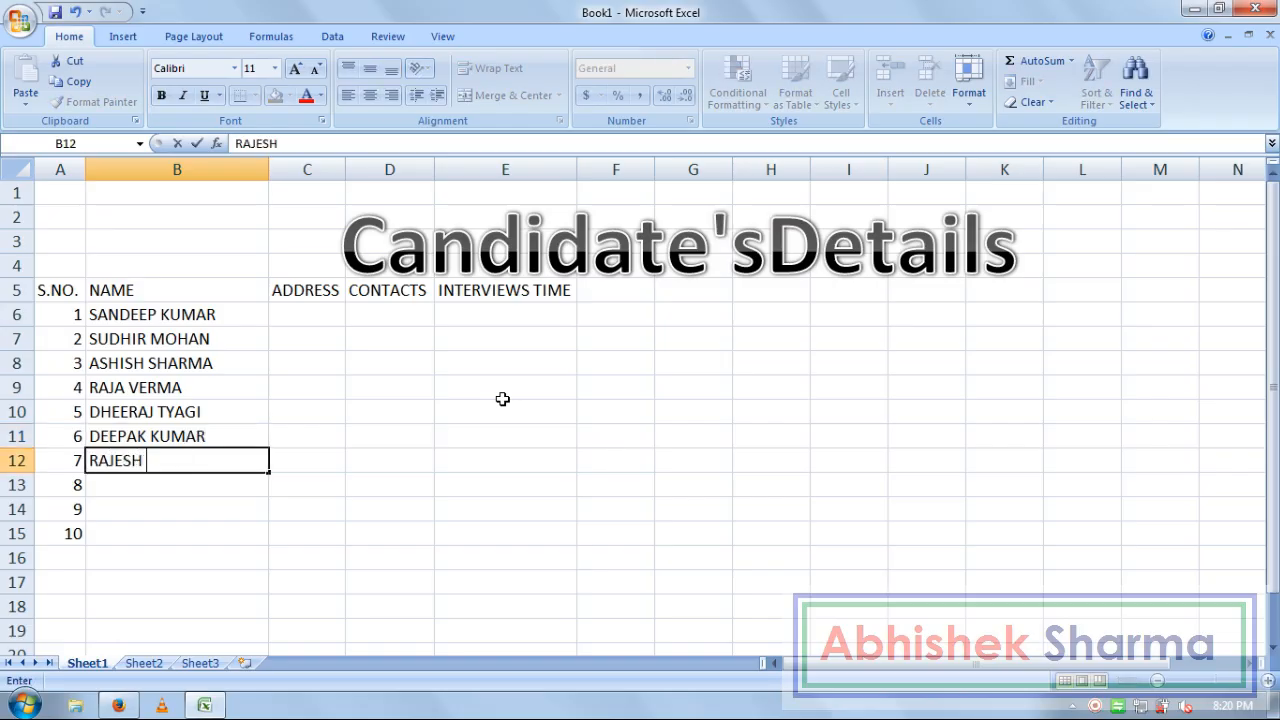
pyautogui.press('Return')
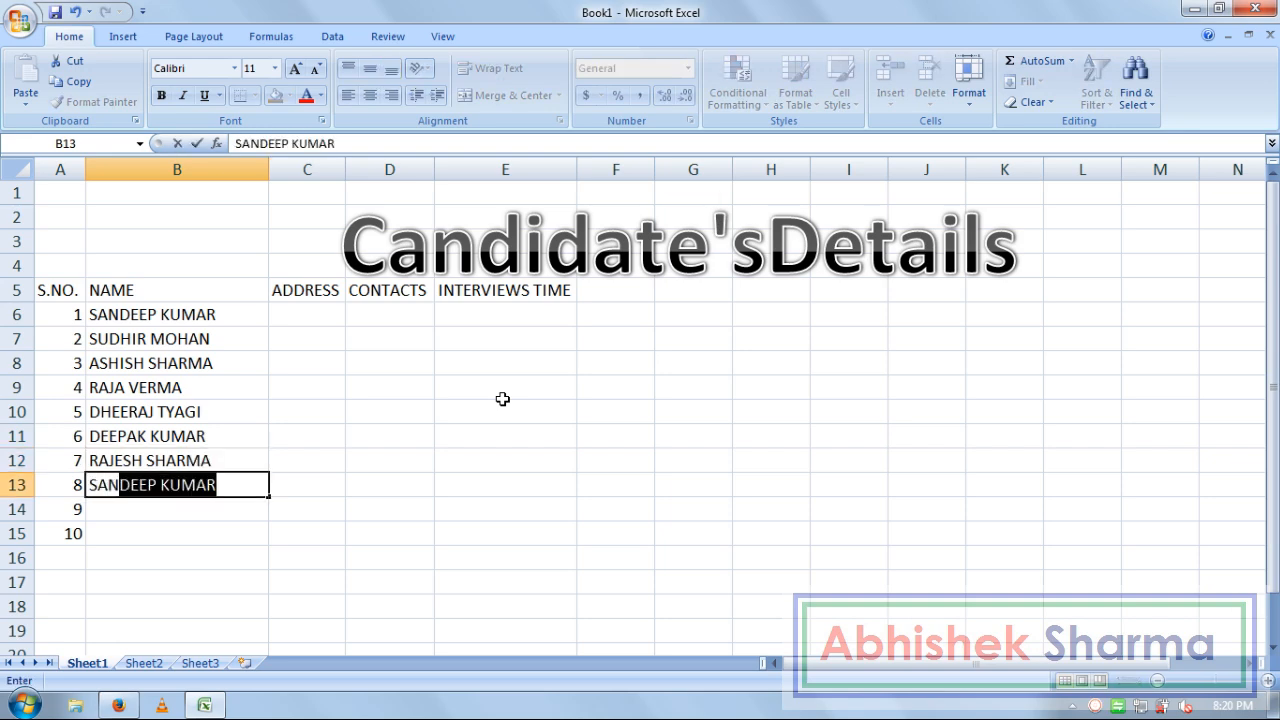
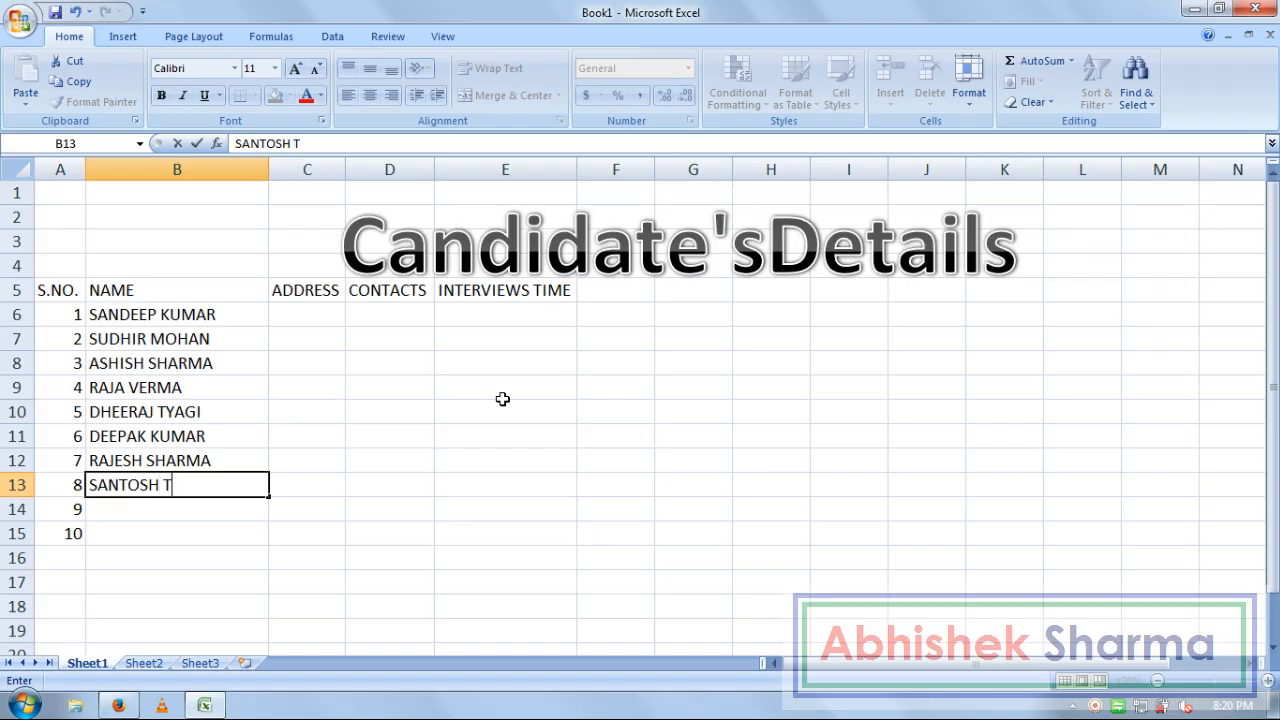
pyautogui.press('Return')
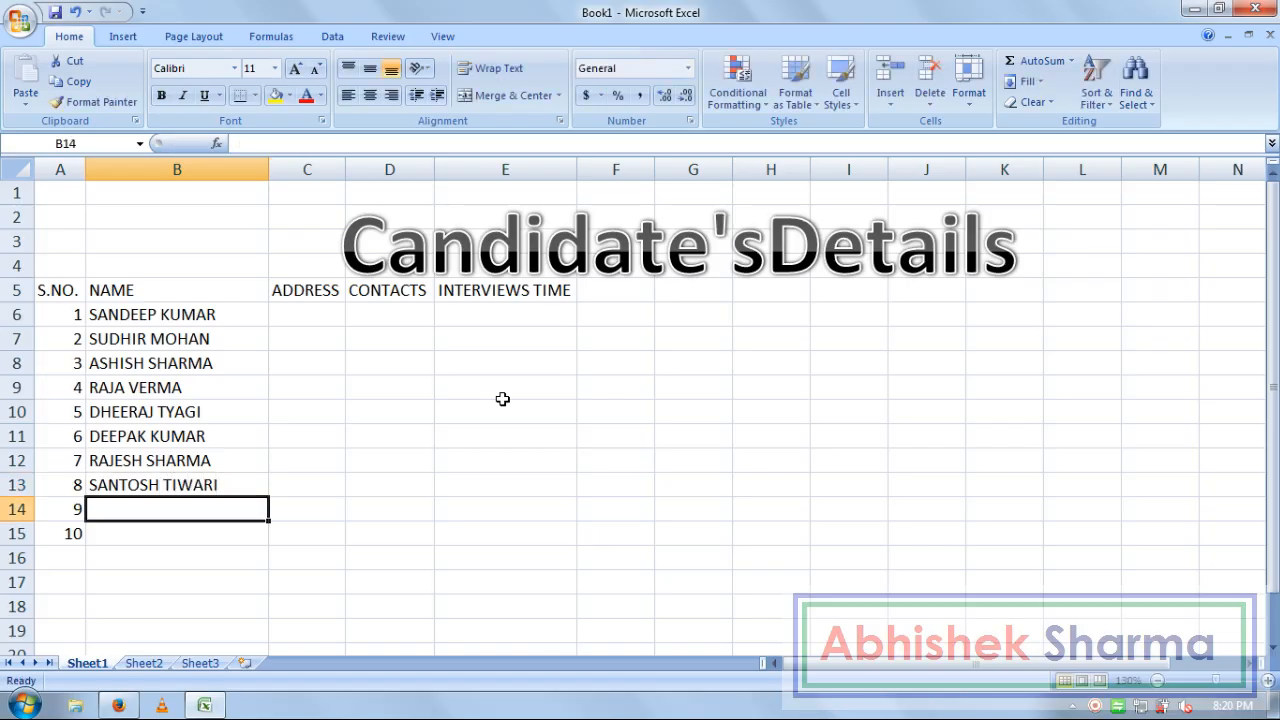
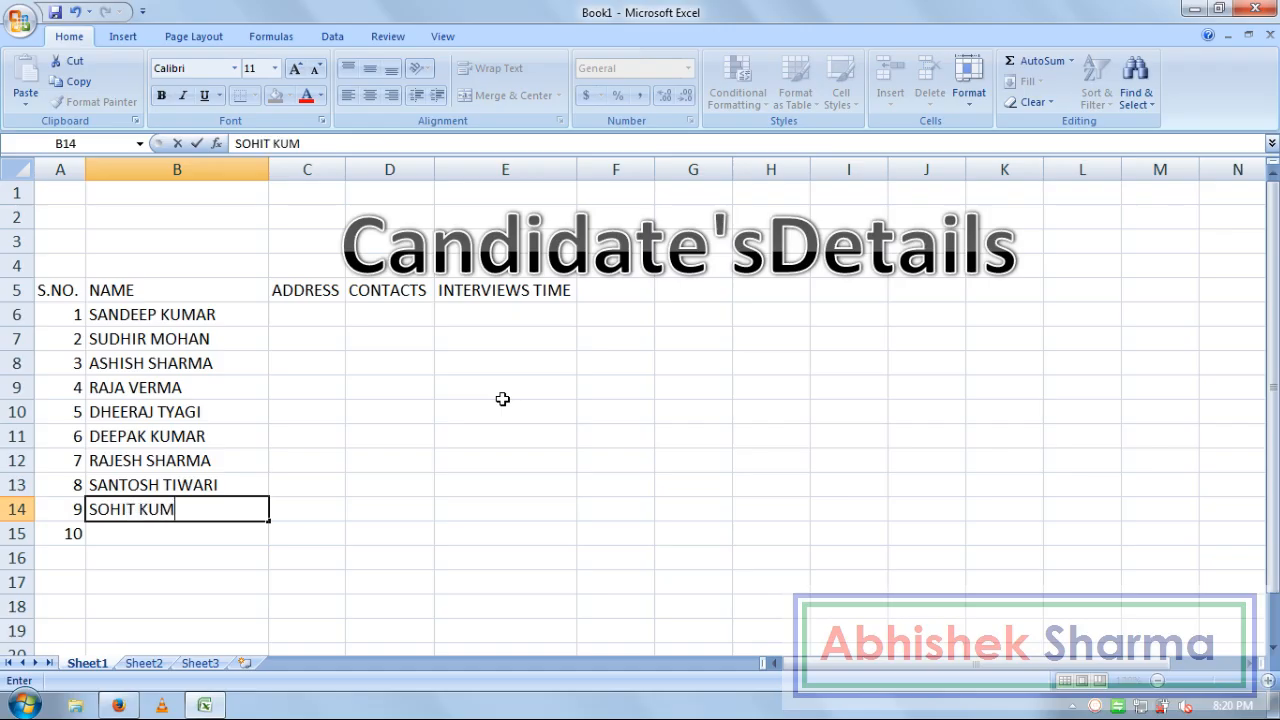
pyautogui.press('Return')
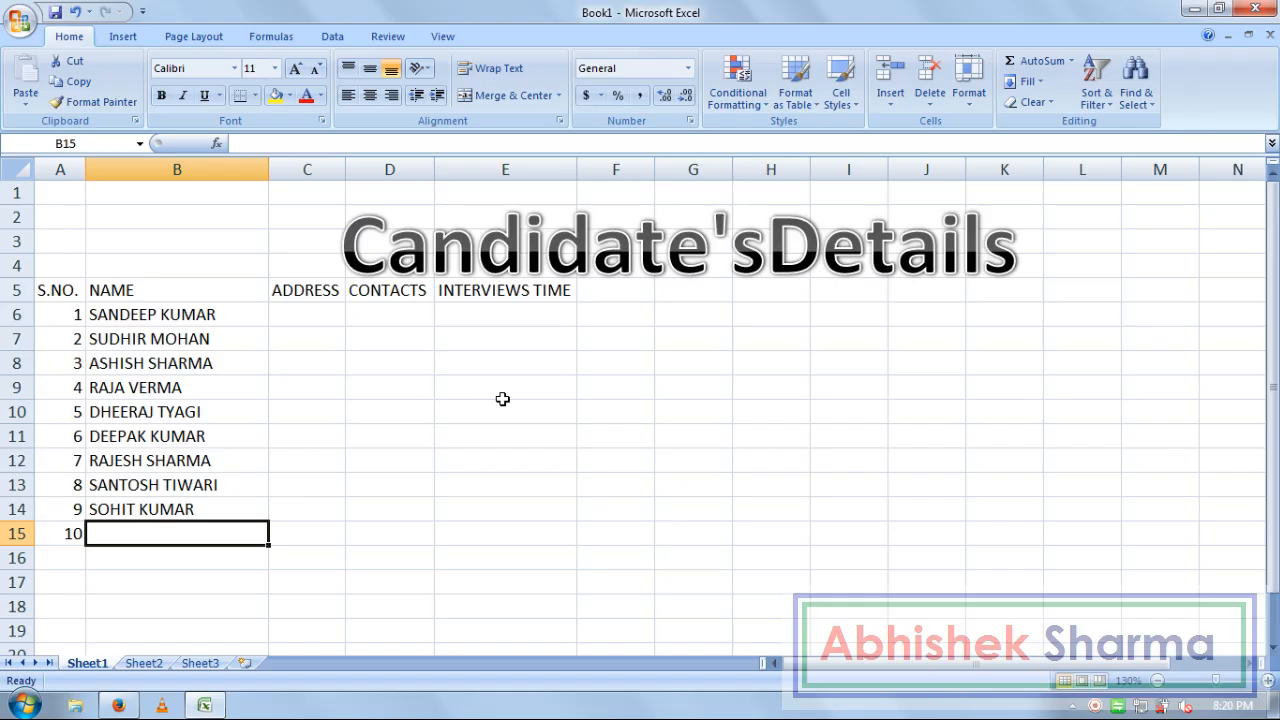
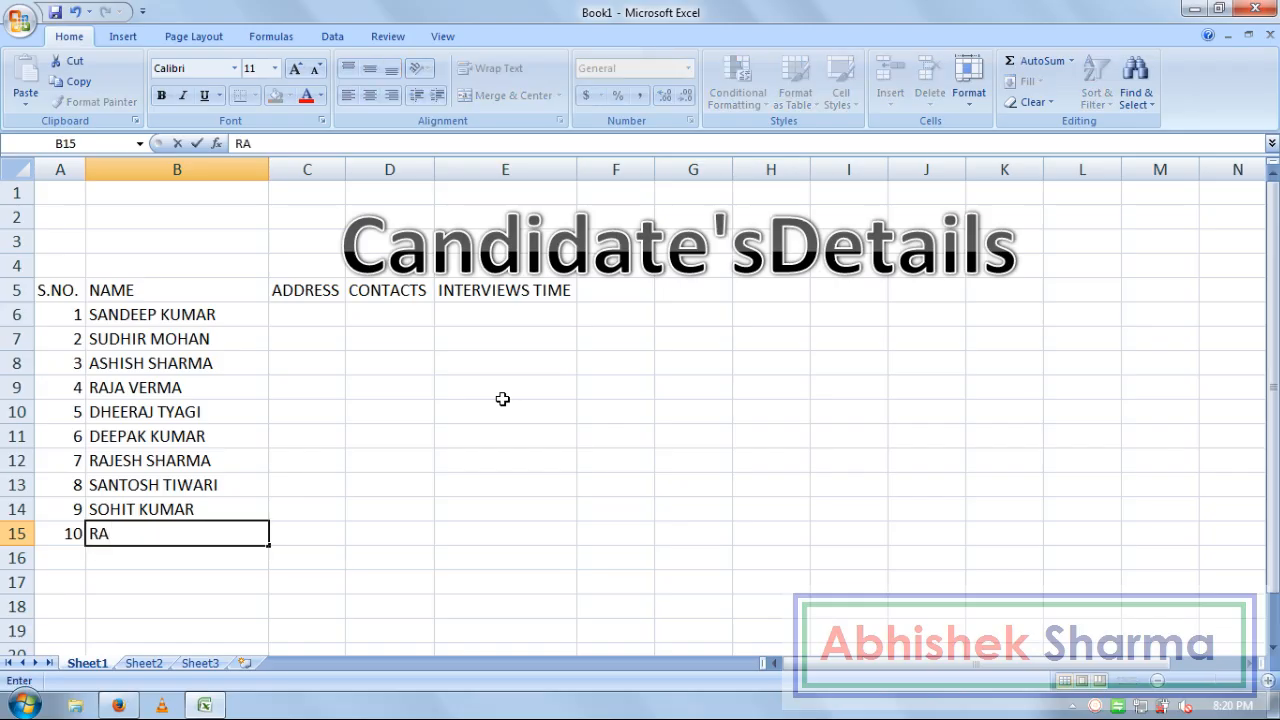
pyautogui.press('Tab')
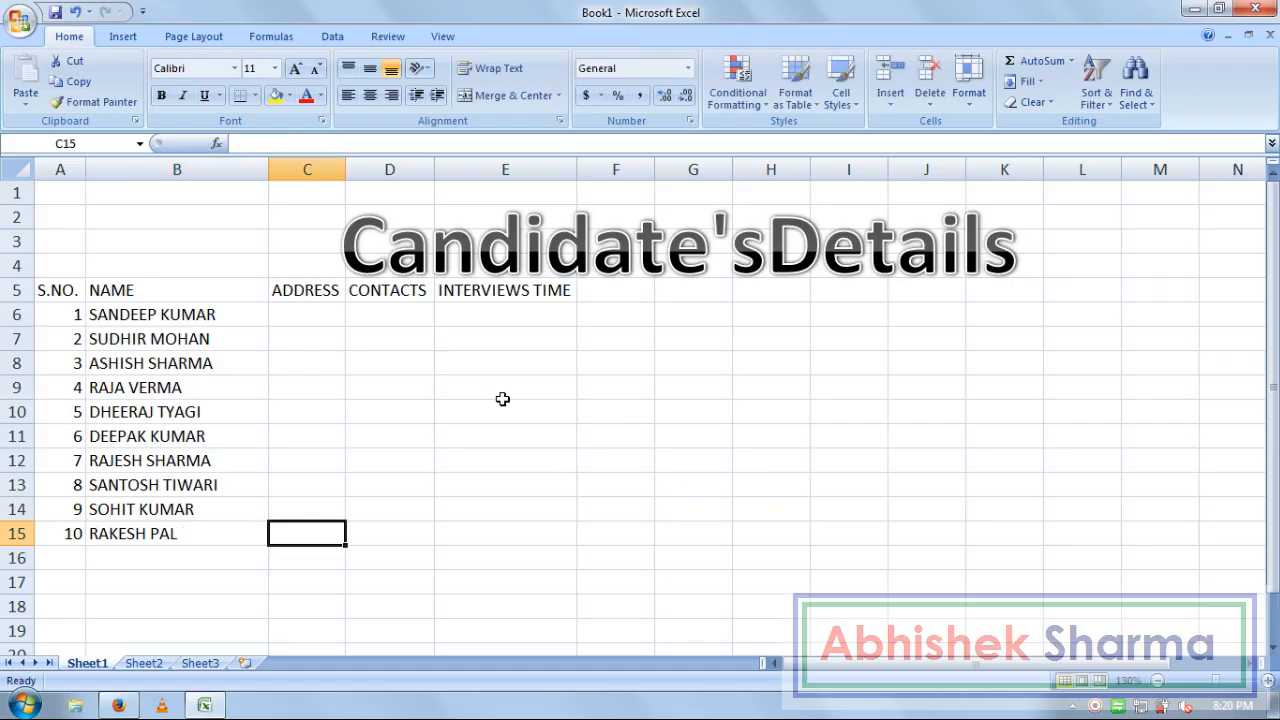
# Widen column C to fit long addresses and select cell C6
pyautogui.click(231, 308)
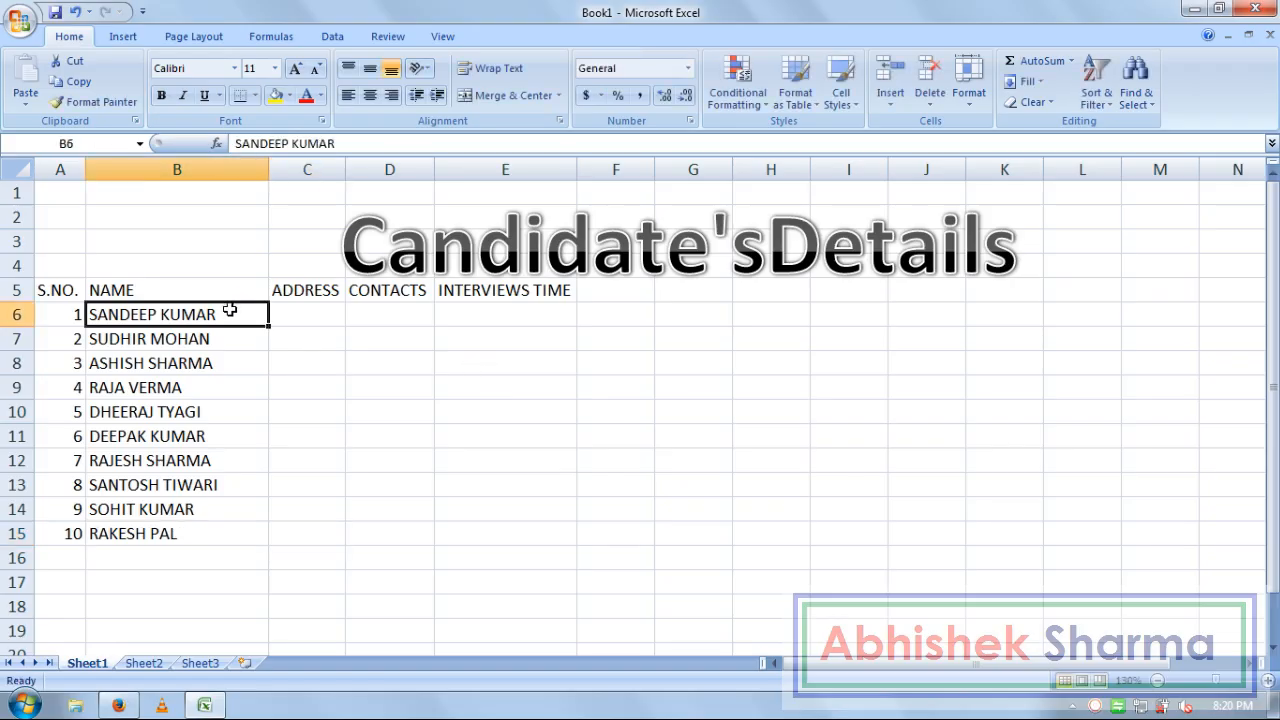
pyautogui.click(337, 303)
pyautogui.click(322, 314)
pyautogui.moveTo(346, 169); pyautogui.dragTo(595, 162)
pyautogui.click(460, 416)
pyautogui.click(410, 318)
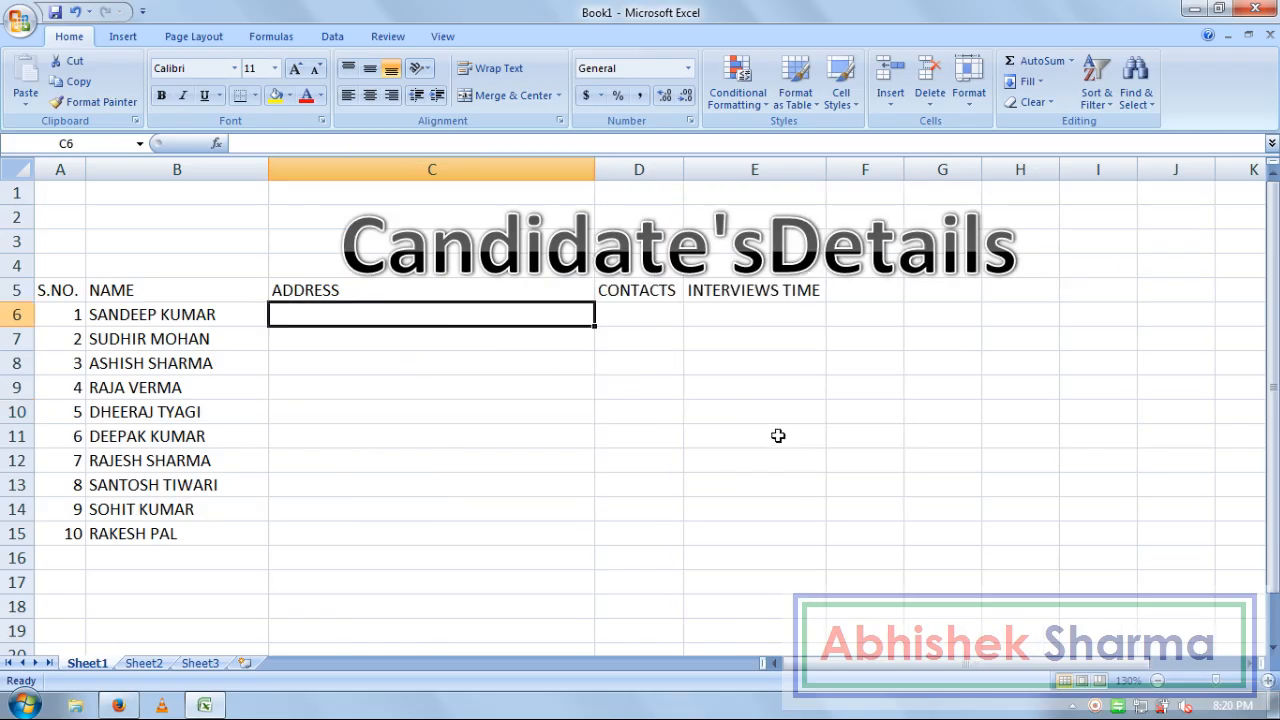
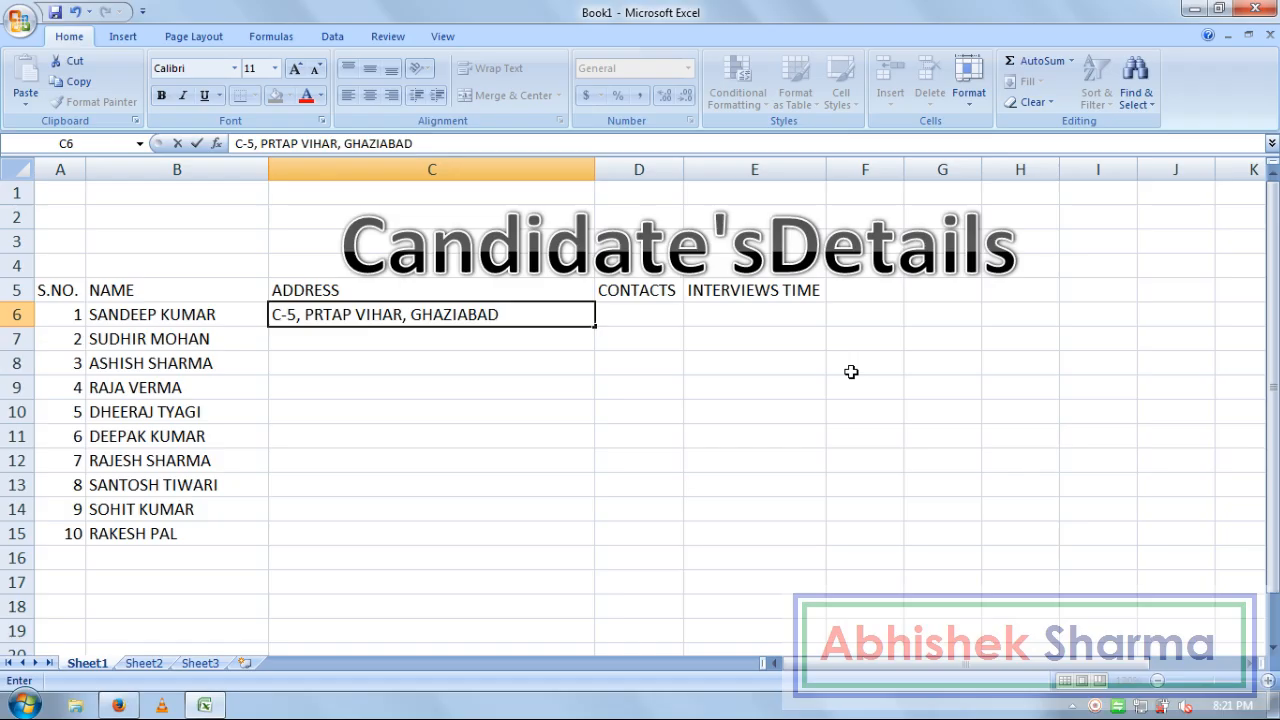
# Enter the first two candidates' postal addresses in C6 and C7, correcting typos
pyautogui.press('Return')
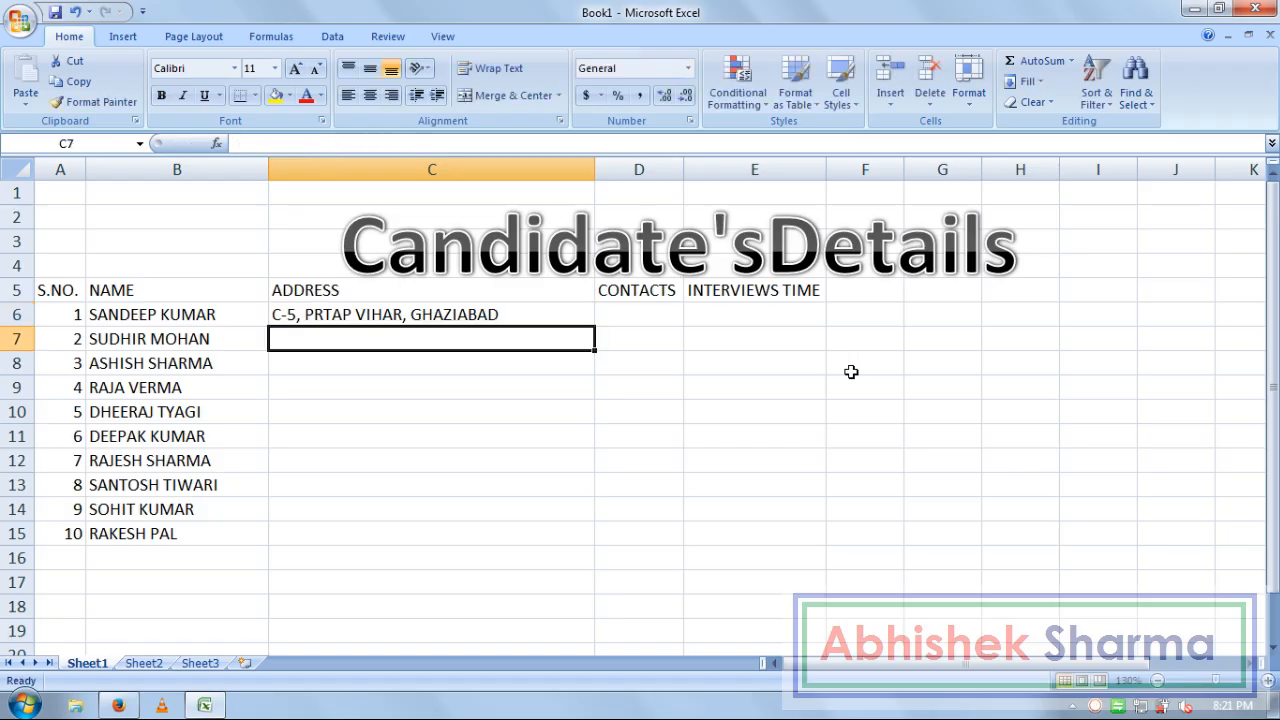
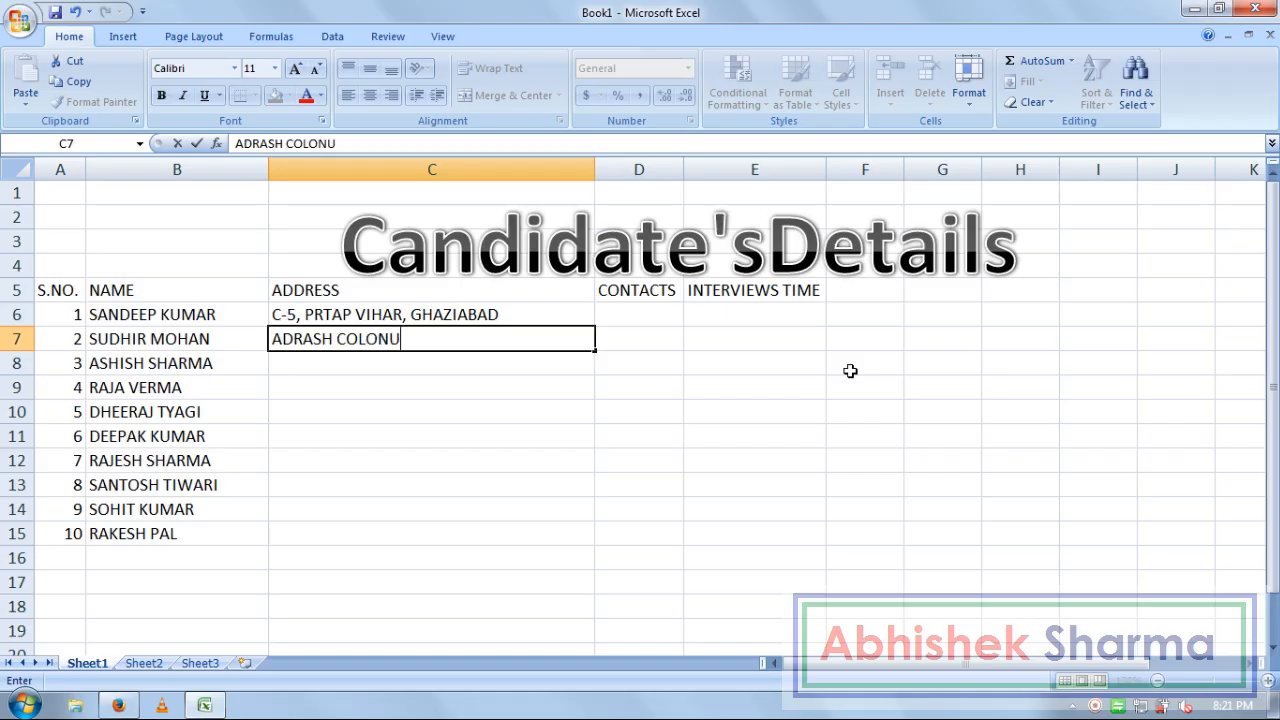
pyautogui.press('BackSpace')
pyautogui.press('F2')
pyautogui.hotkey('ctrl', 'Left')
pyautogui.hotkey('ctrl', 'Left')
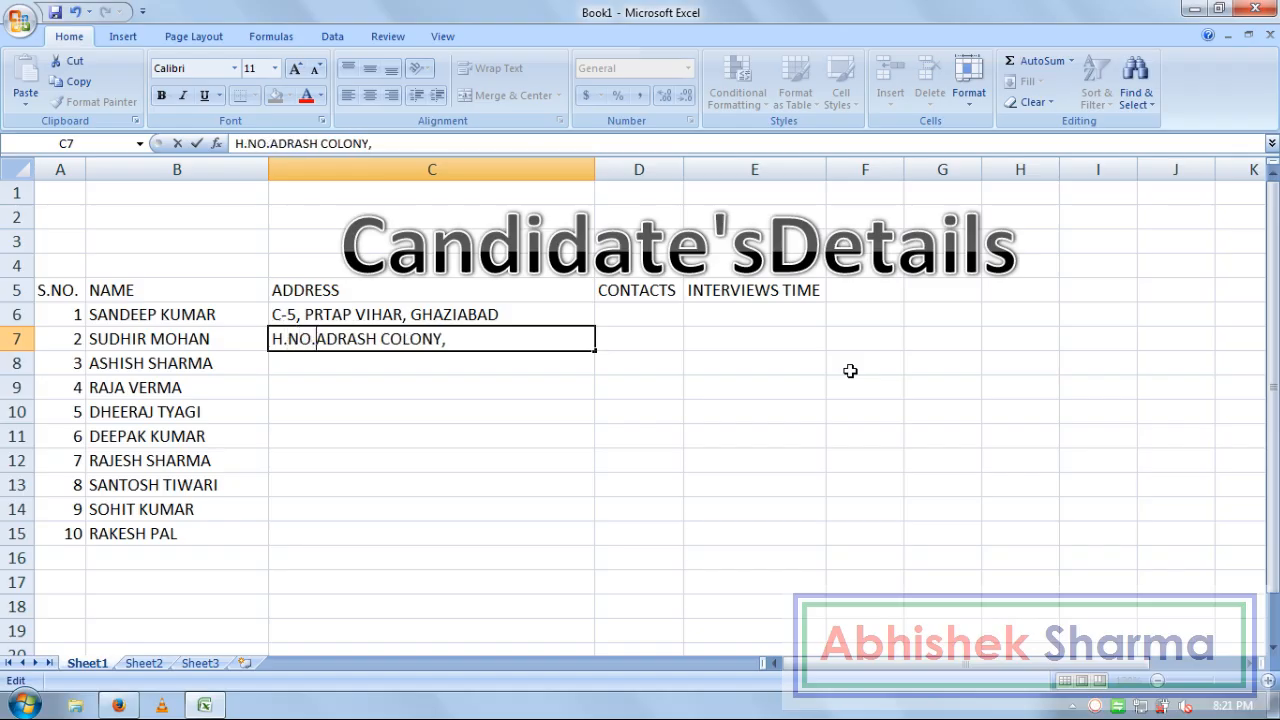
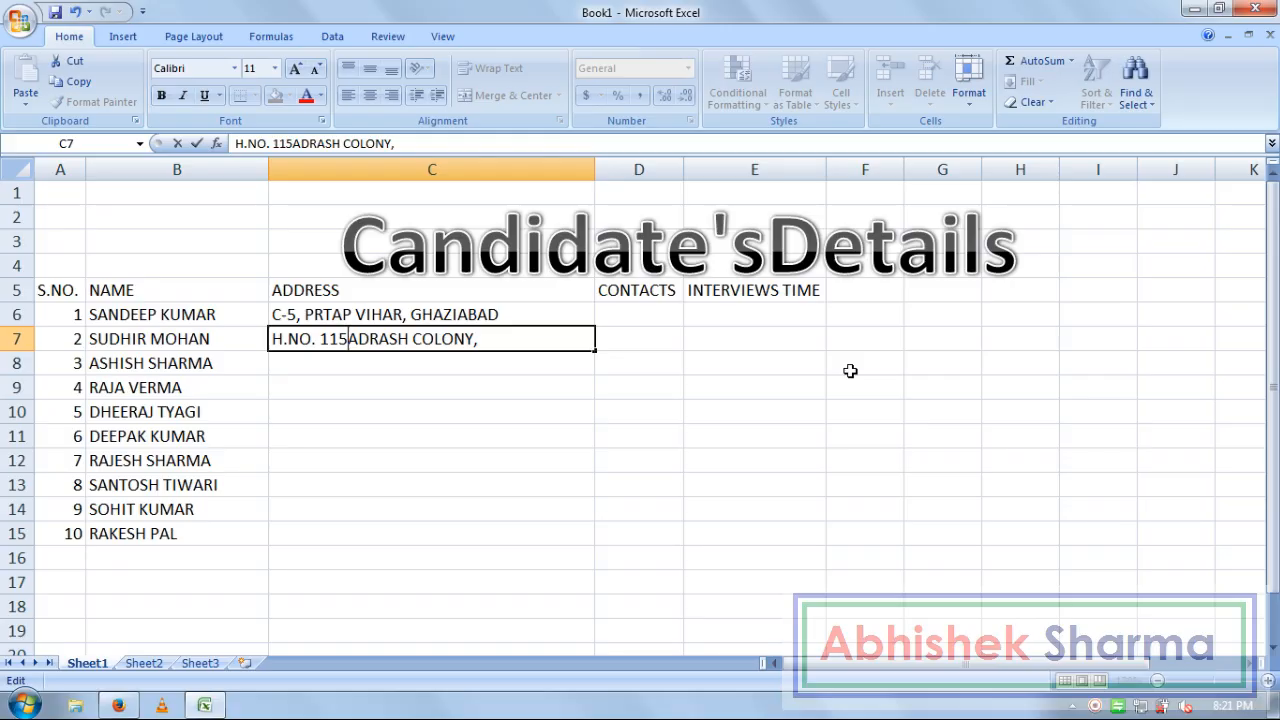
pyautogui.press('Right')
pyautogui.press('Right')
pyautogui.press('Right')
pyautogui.press('Right')
pyautogui.press('Right')
pyautogui.press('Right')
pyautogui.press('Right')
pyautogui.press('Right')
pyautogui.press('Right')
pyautogui.press('Right')
pyautogui.press('Right')
pyautogui.press('Right')
pyautogui.press('Right')
pyautogui.press('Right')
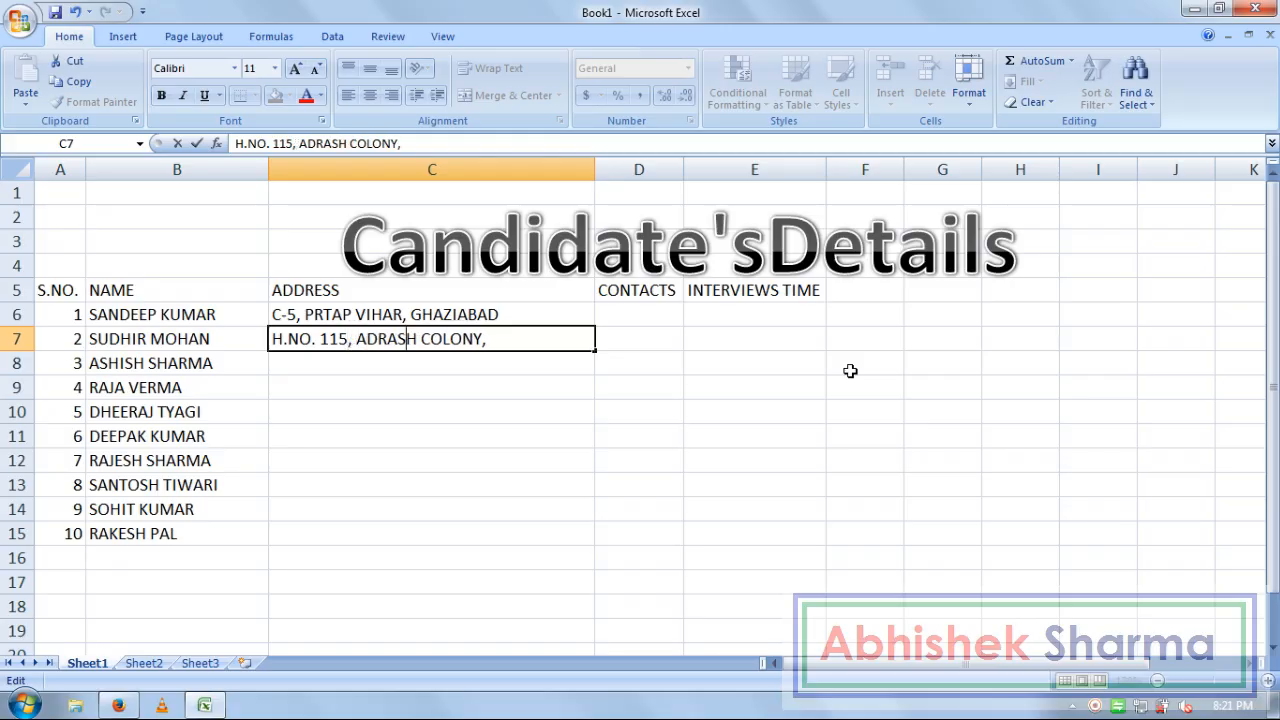
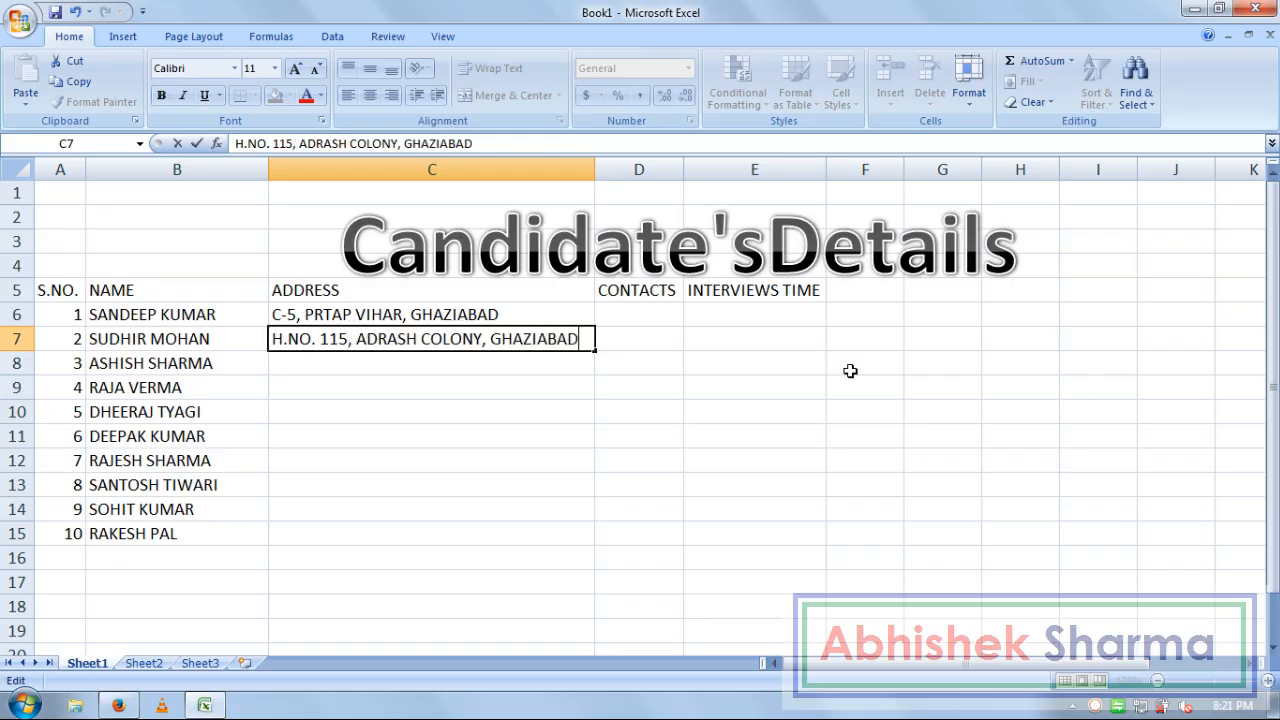
pyautogui.press('Return')
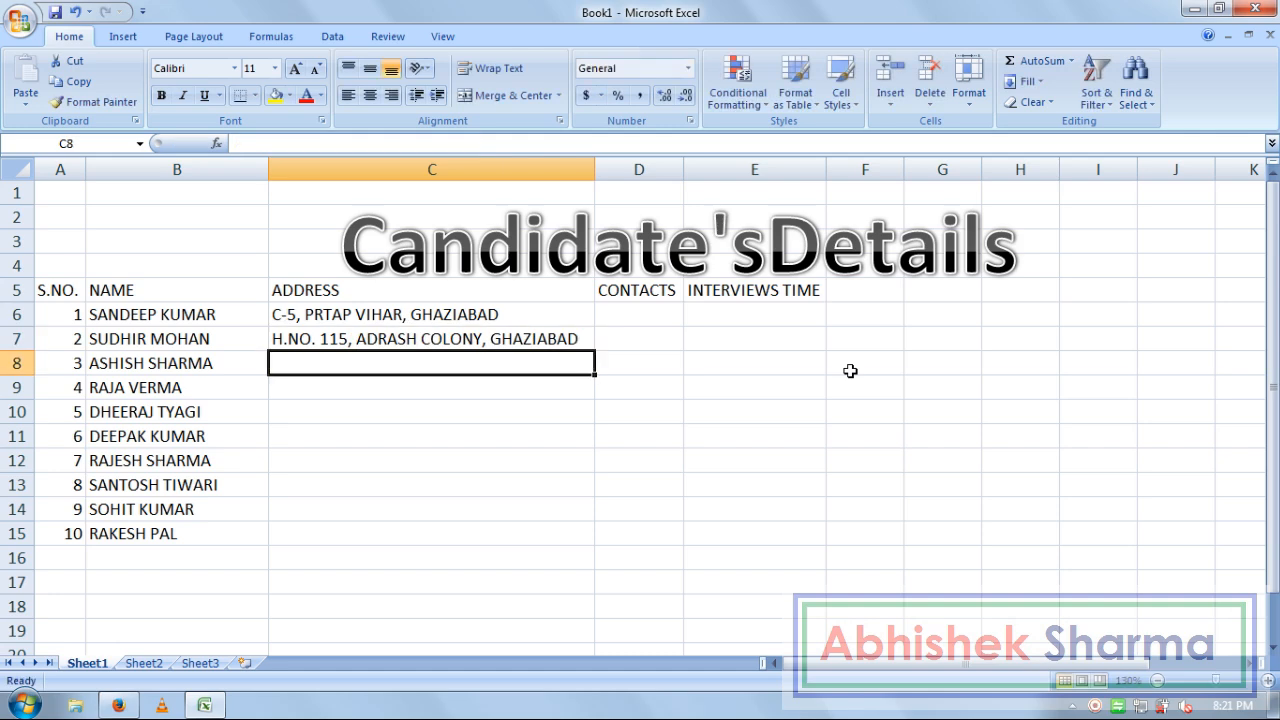
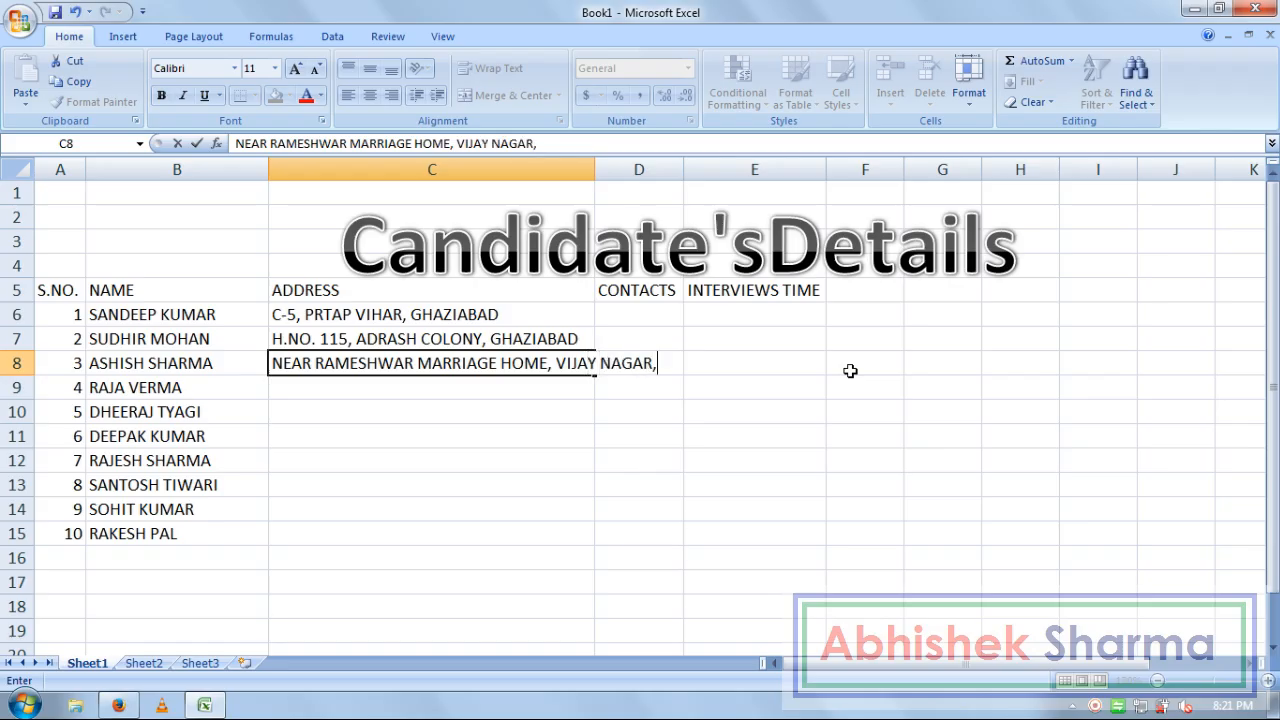
# Enter the third candidate's postal address in C8
pyautogui.press('Return')
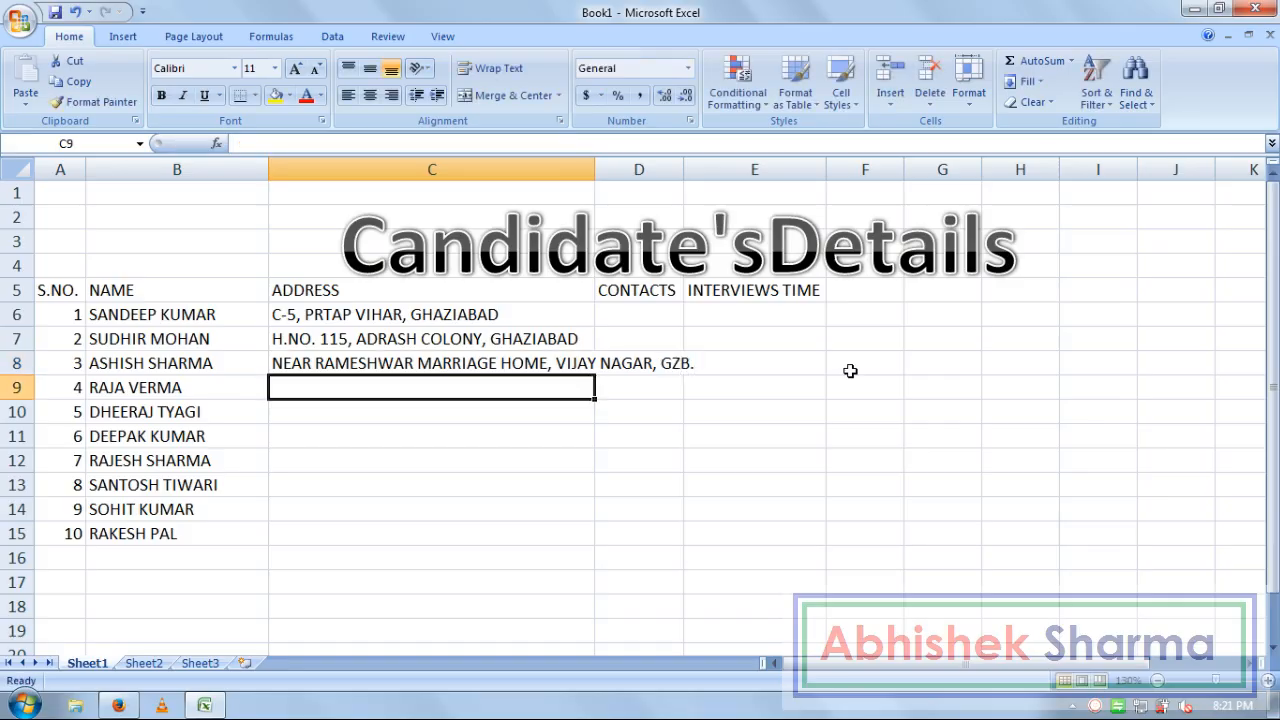
# Auto-fit column C and enter postal addresses for candidates four to seven in C9:C12
pyautogui.doubleClick(594, 169)
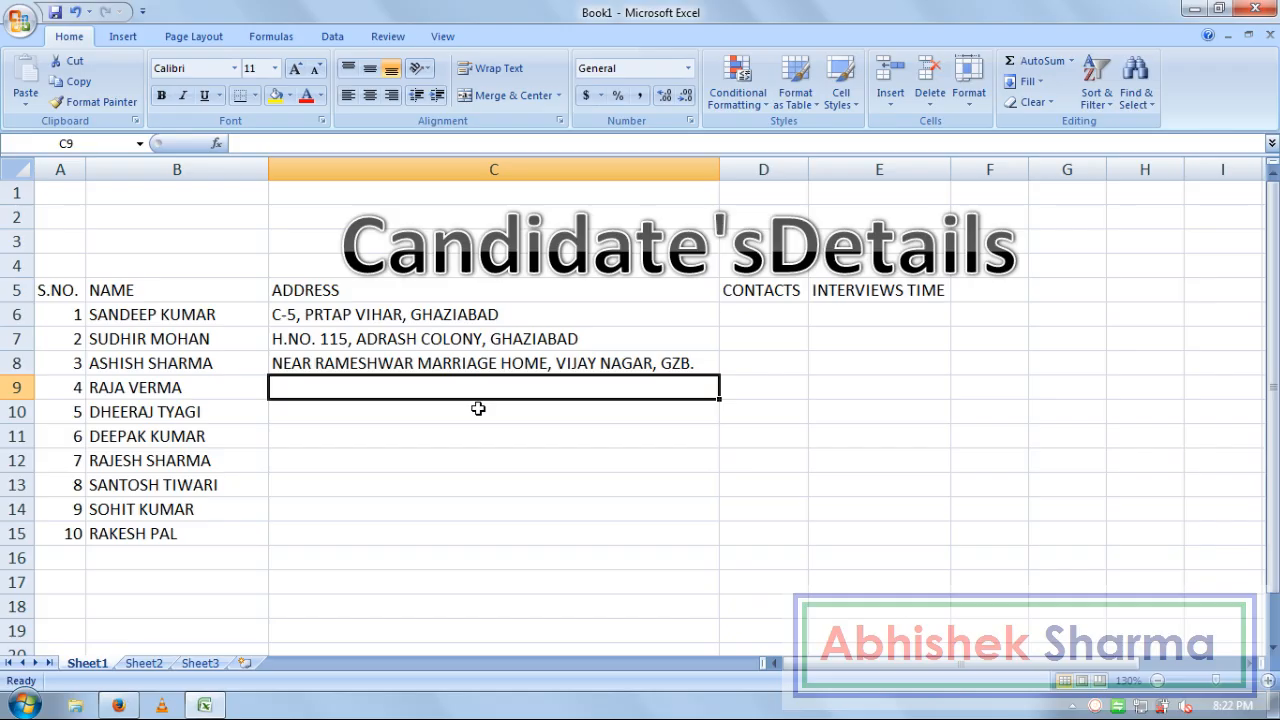
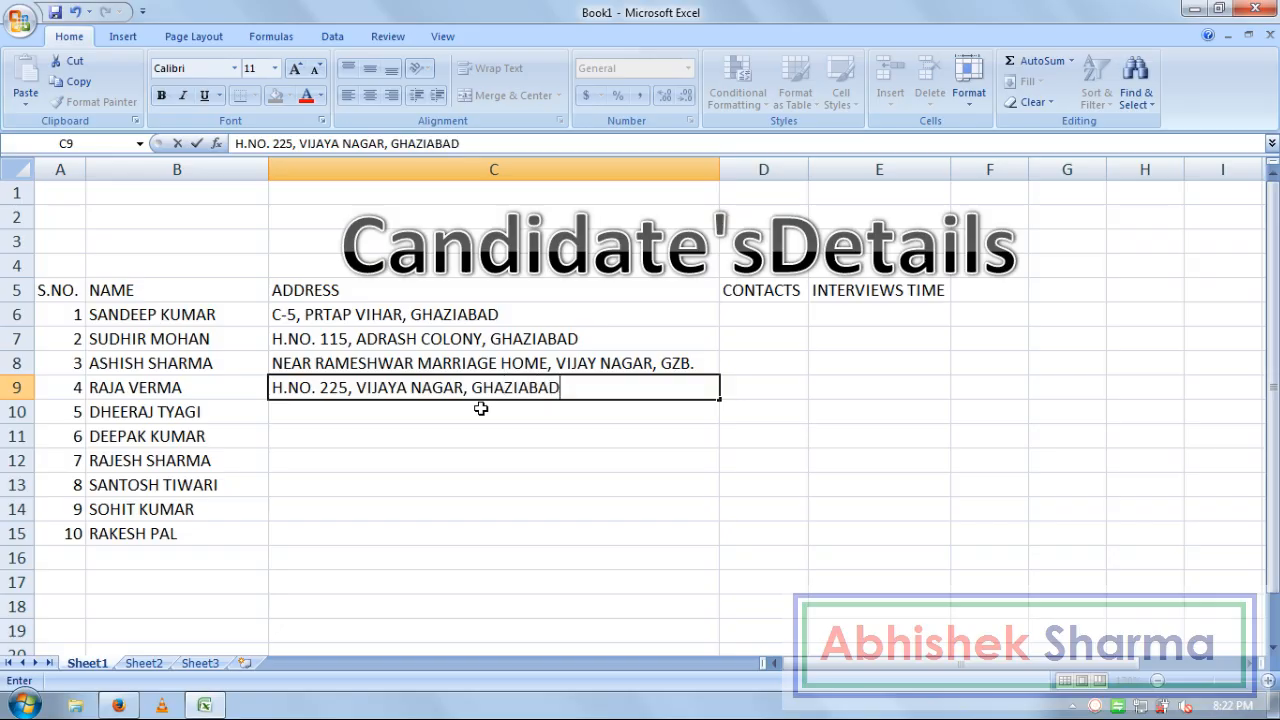
pyautogui.press('Return')
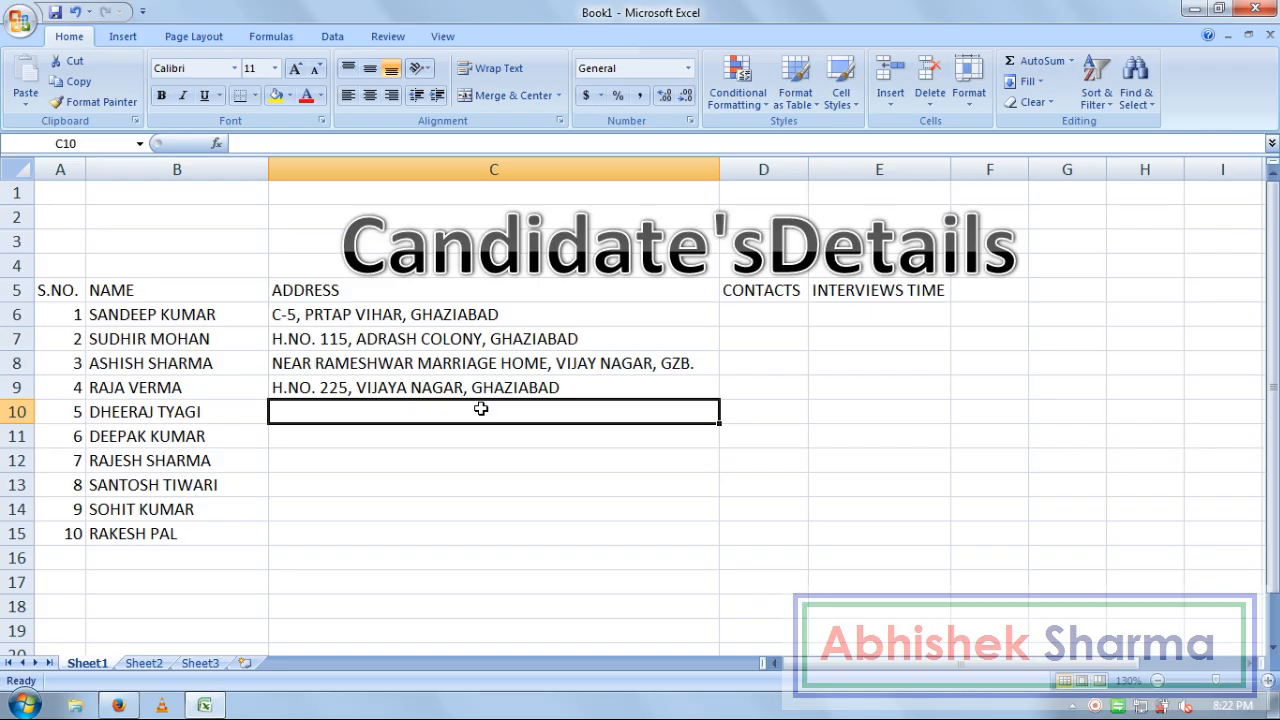
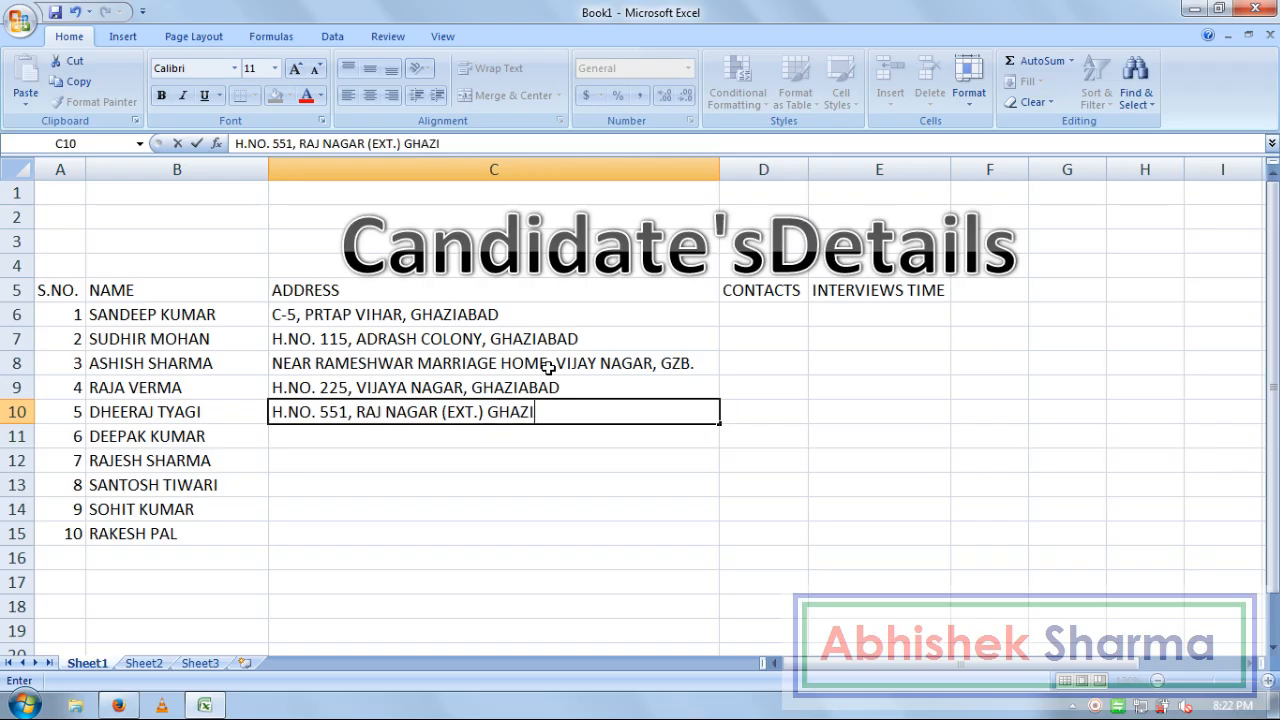
pyautogui.press('Return')
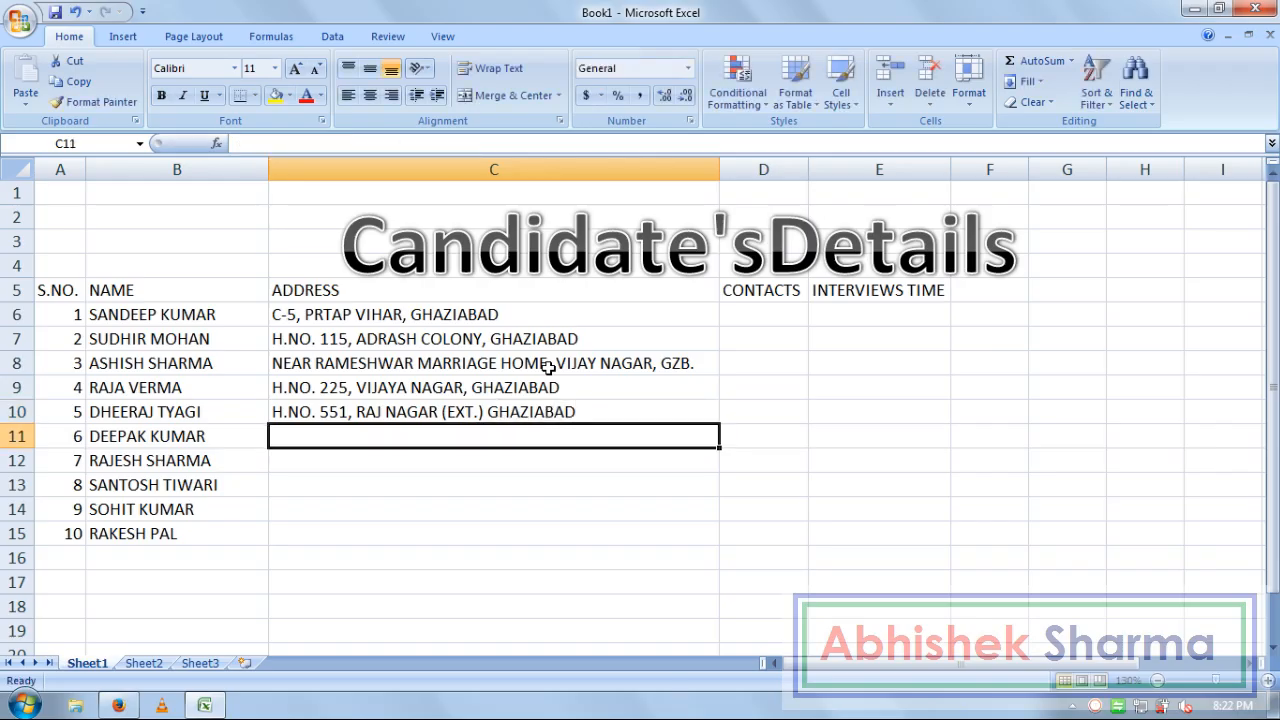
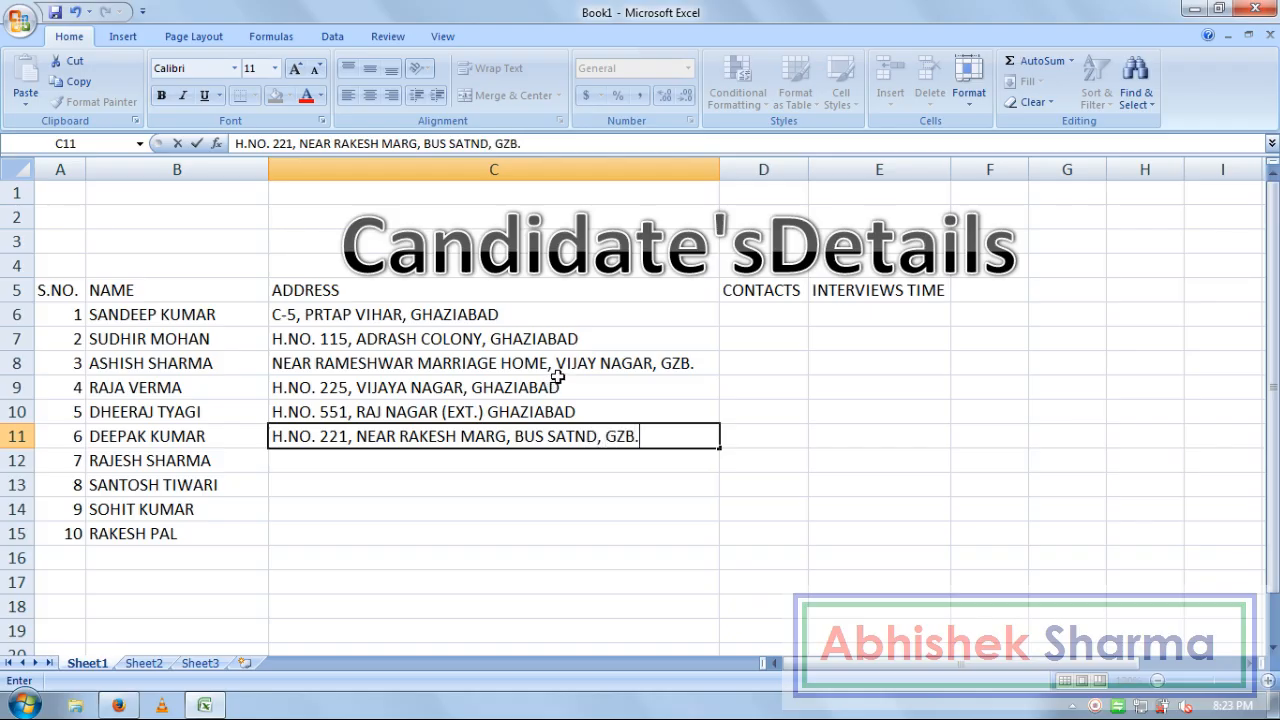
pyautogui.press('Return')
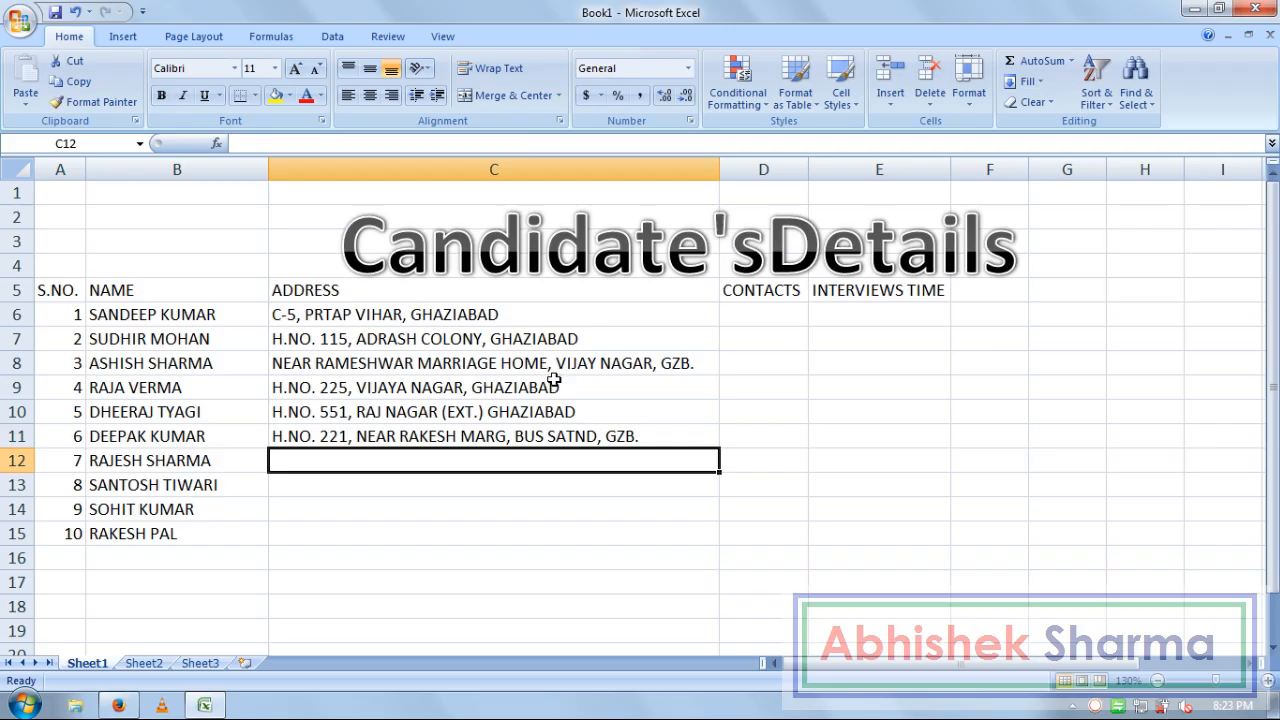
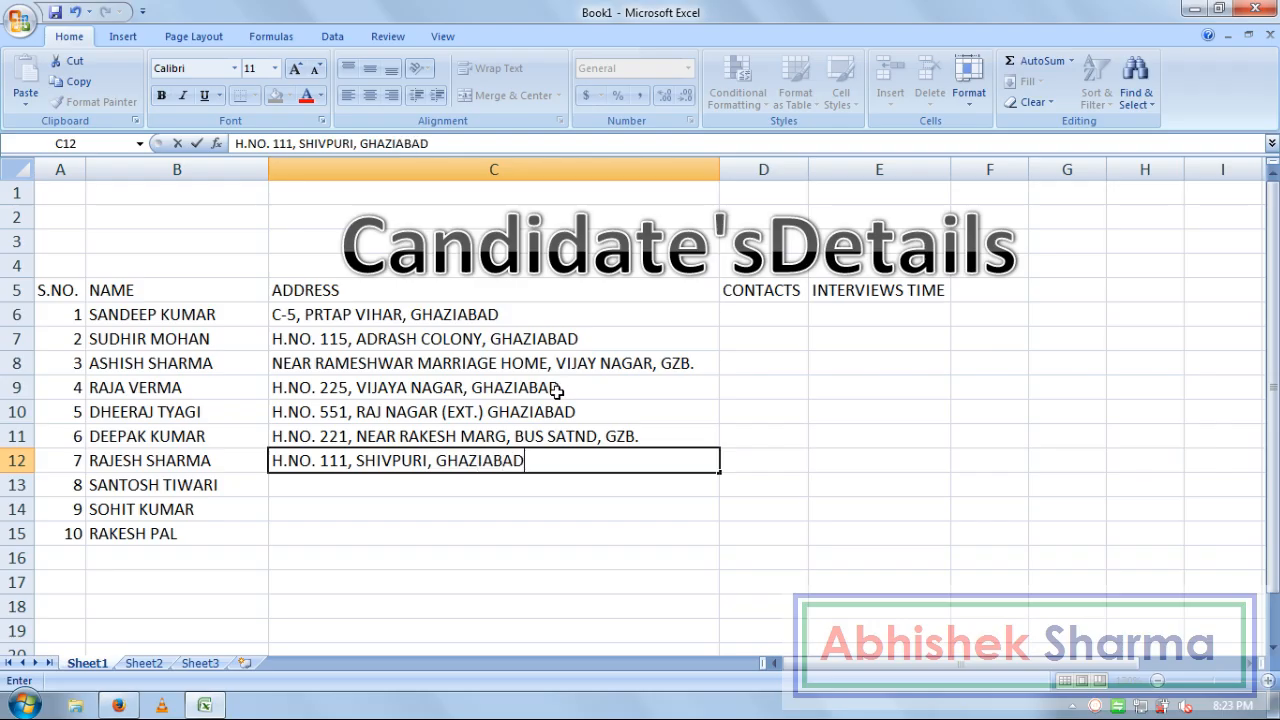
pyautogui.press('Return')
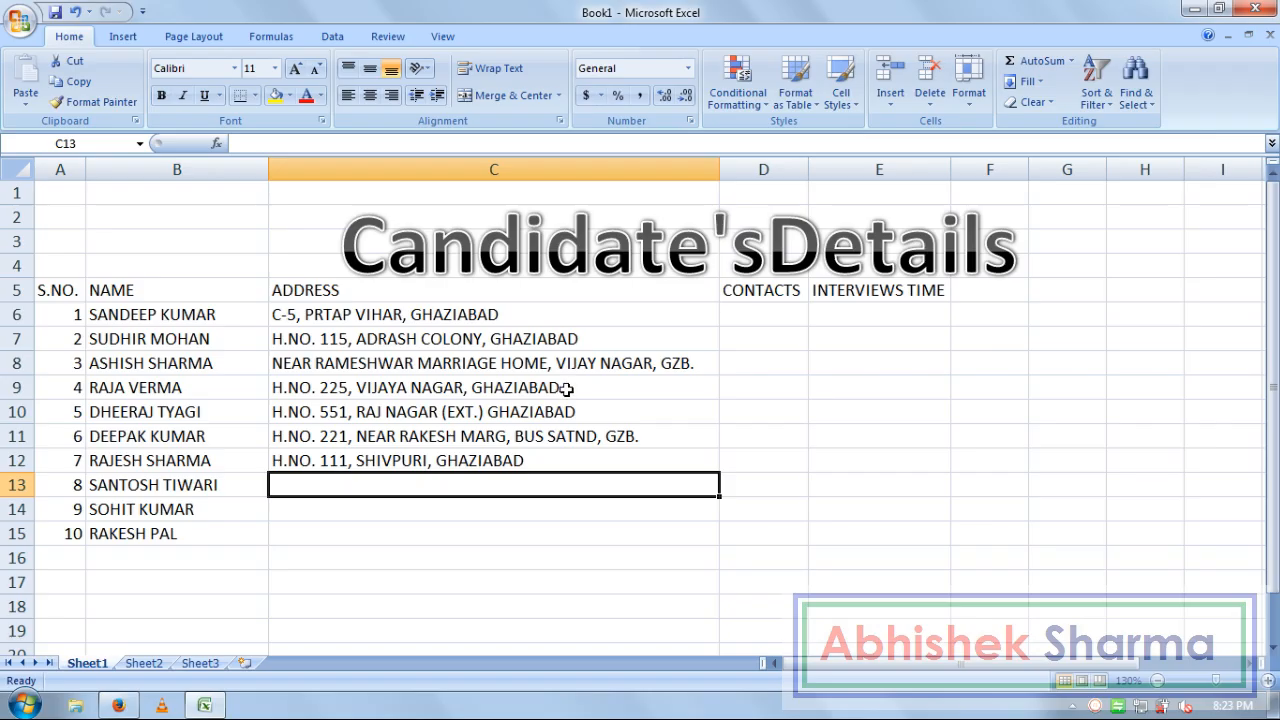
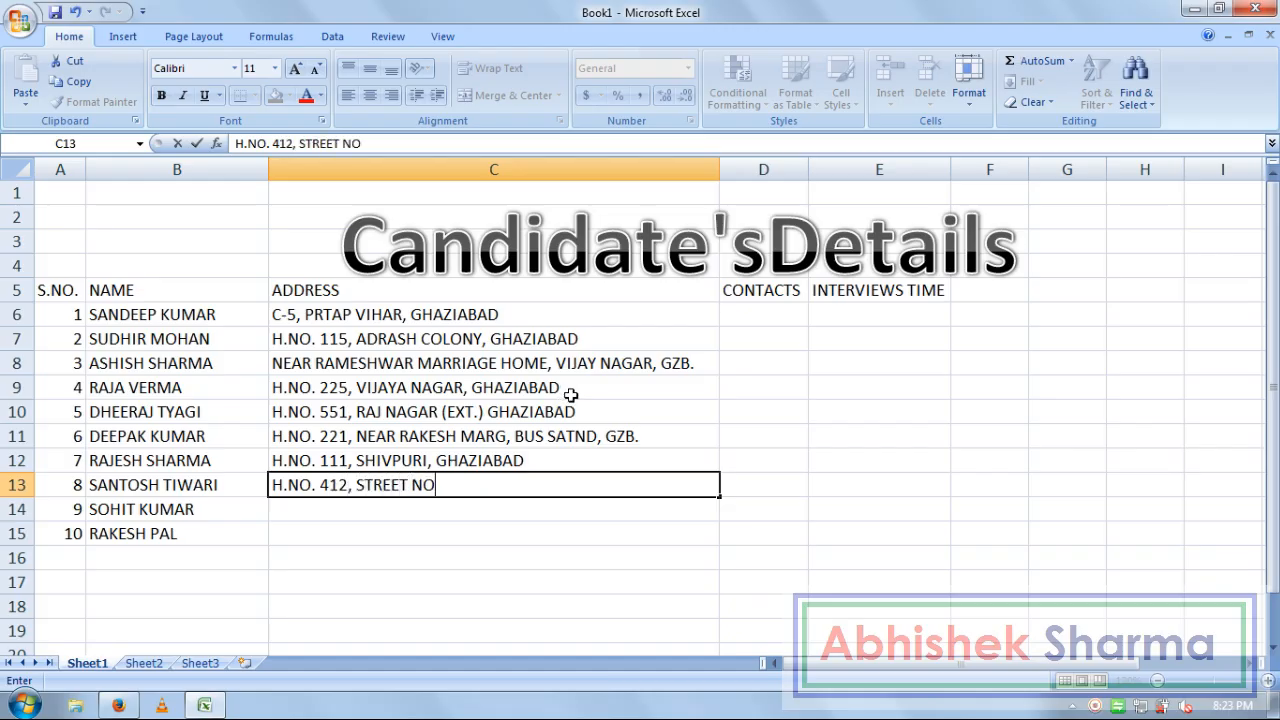
# Enter postal addresses for candidates eight to ten in C13:C15, moving to CONTACTS afterward
pyautogui.press('Return')
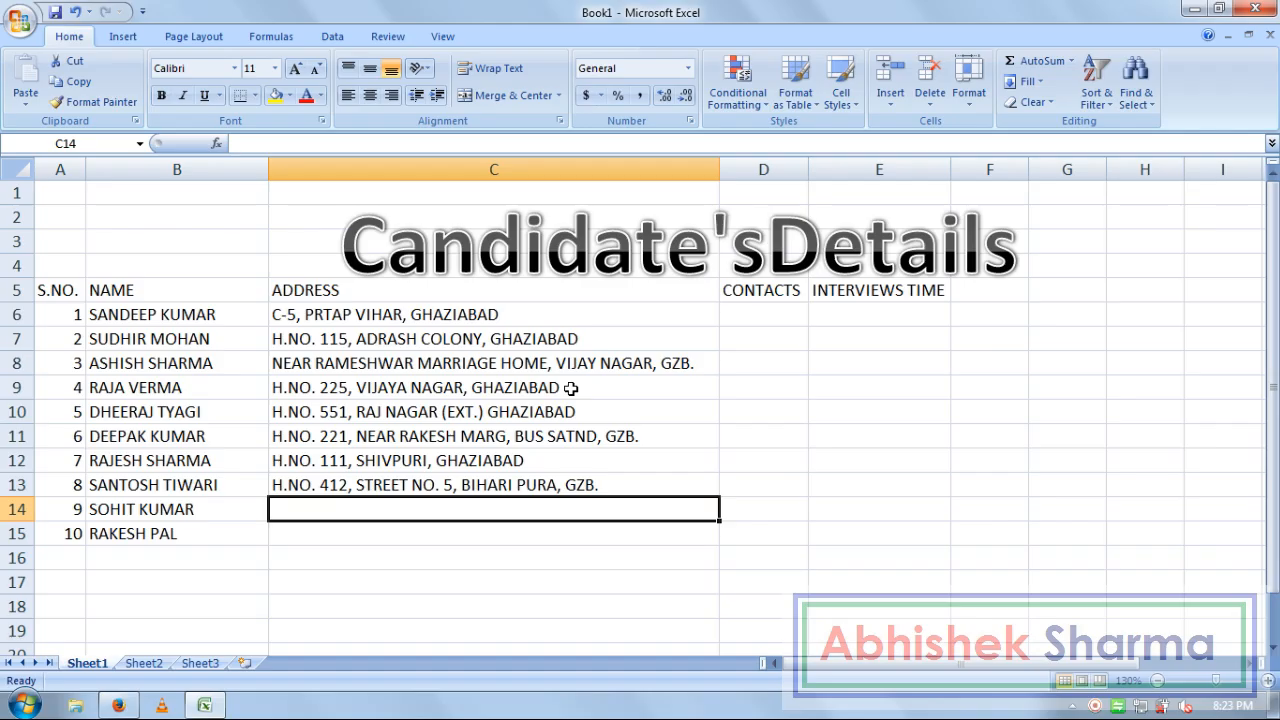
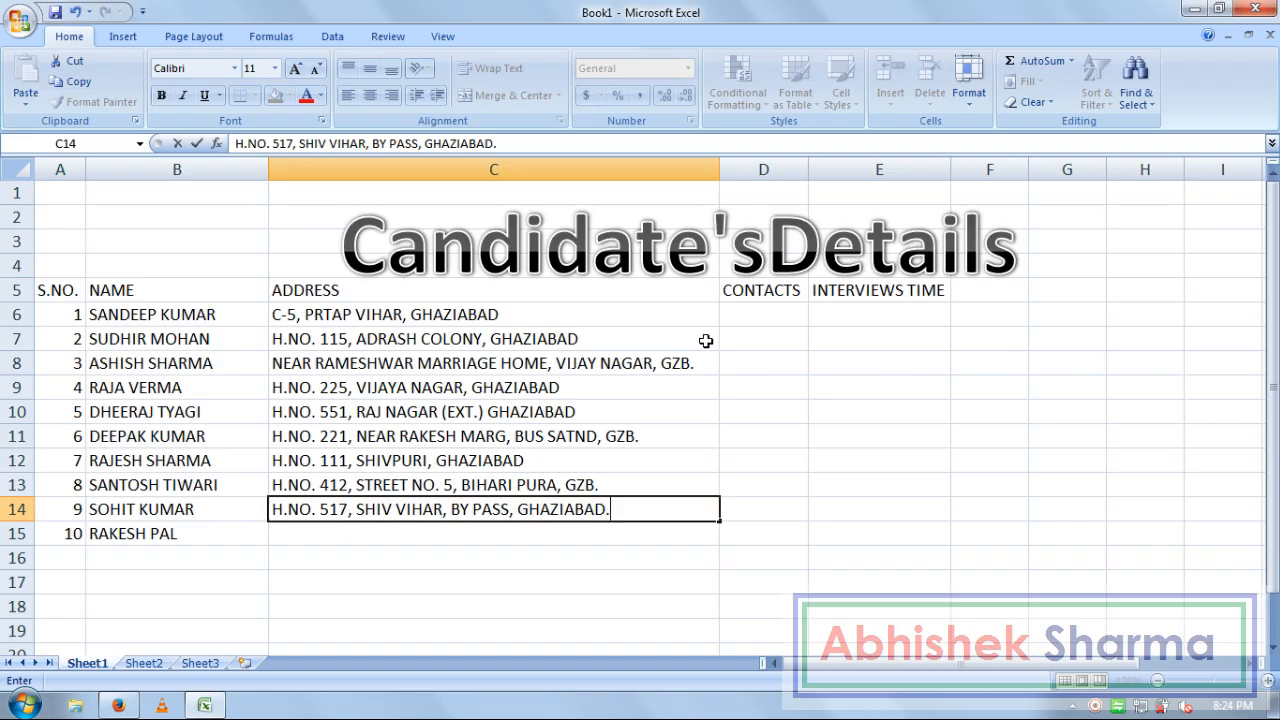
pyautogui.press('Return')
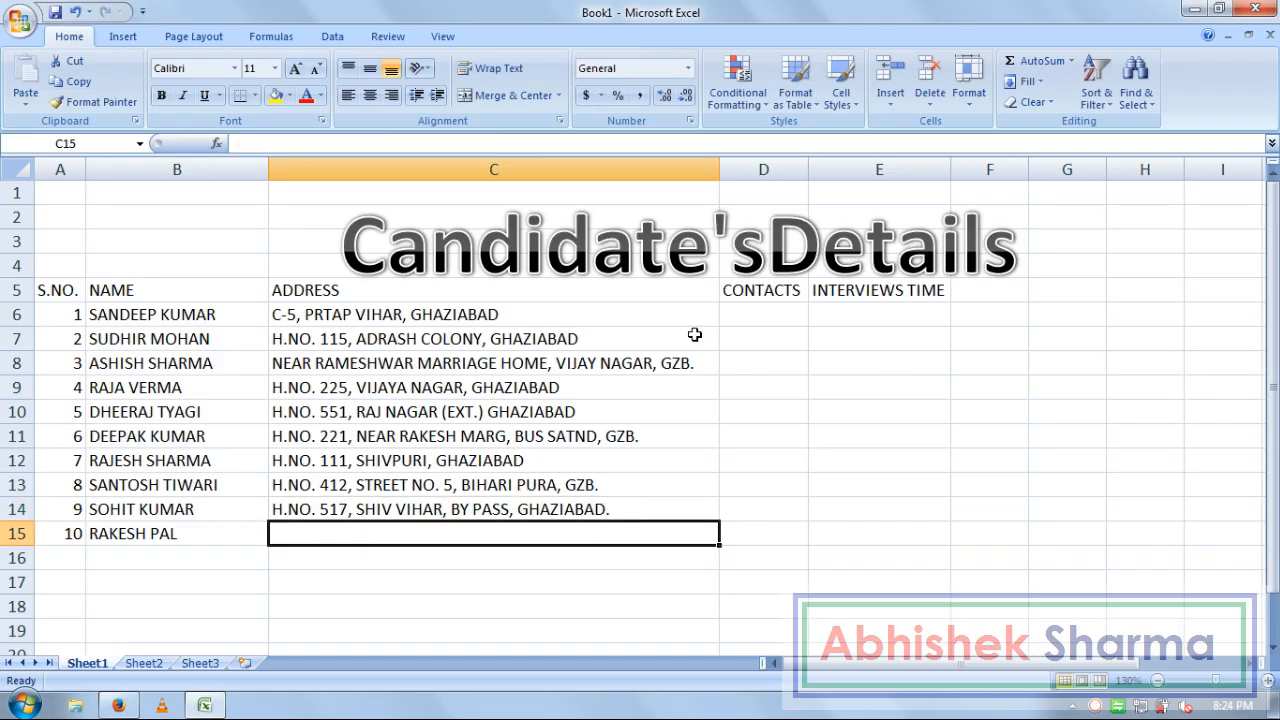
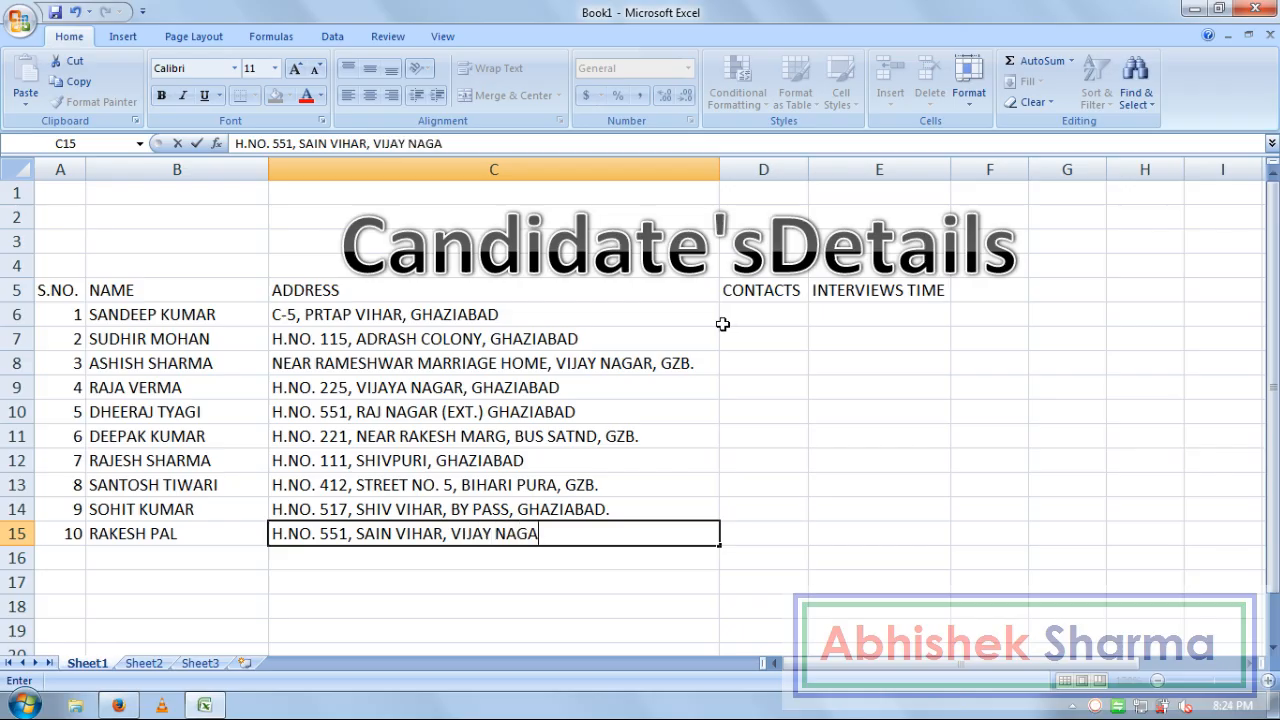
pyautogui.press('Tab')
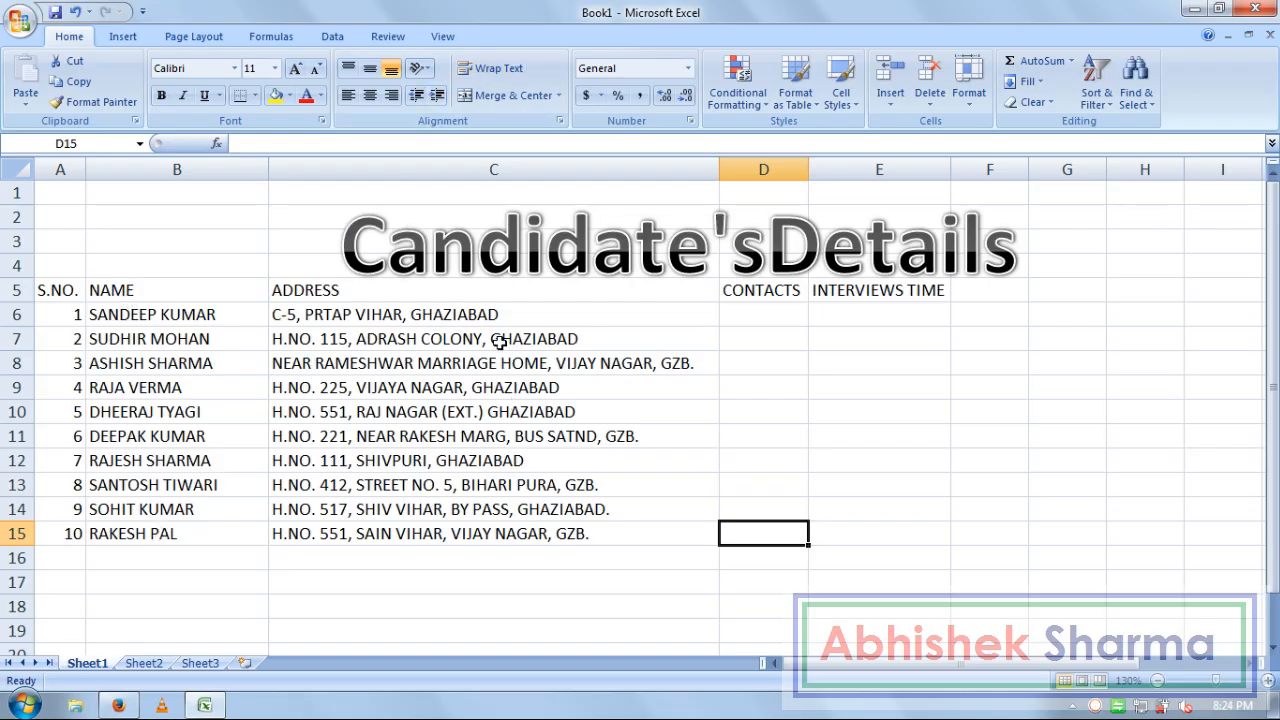
# Widen column D and enter the first four candidates' phone numbers in D6:D9
pyautogui.click(768, 314)
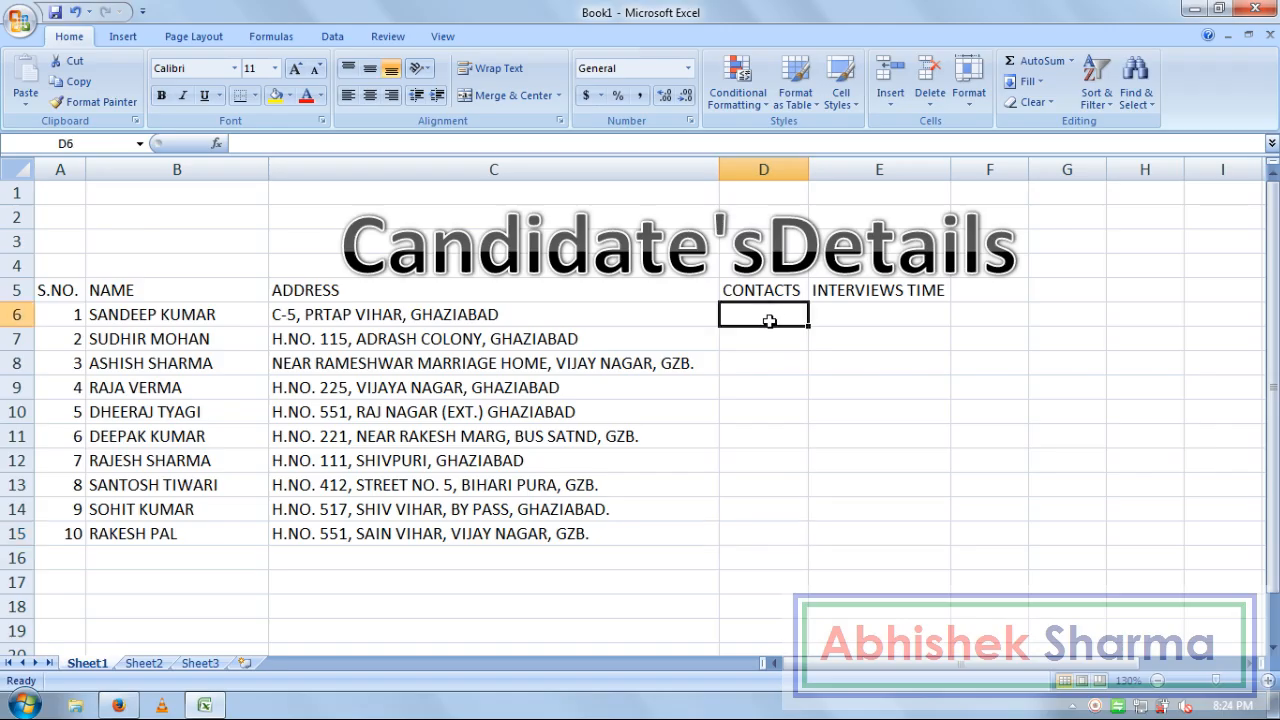
pyautogui.moveTo(812, 170); pyautogui.dragTo(828, 170)
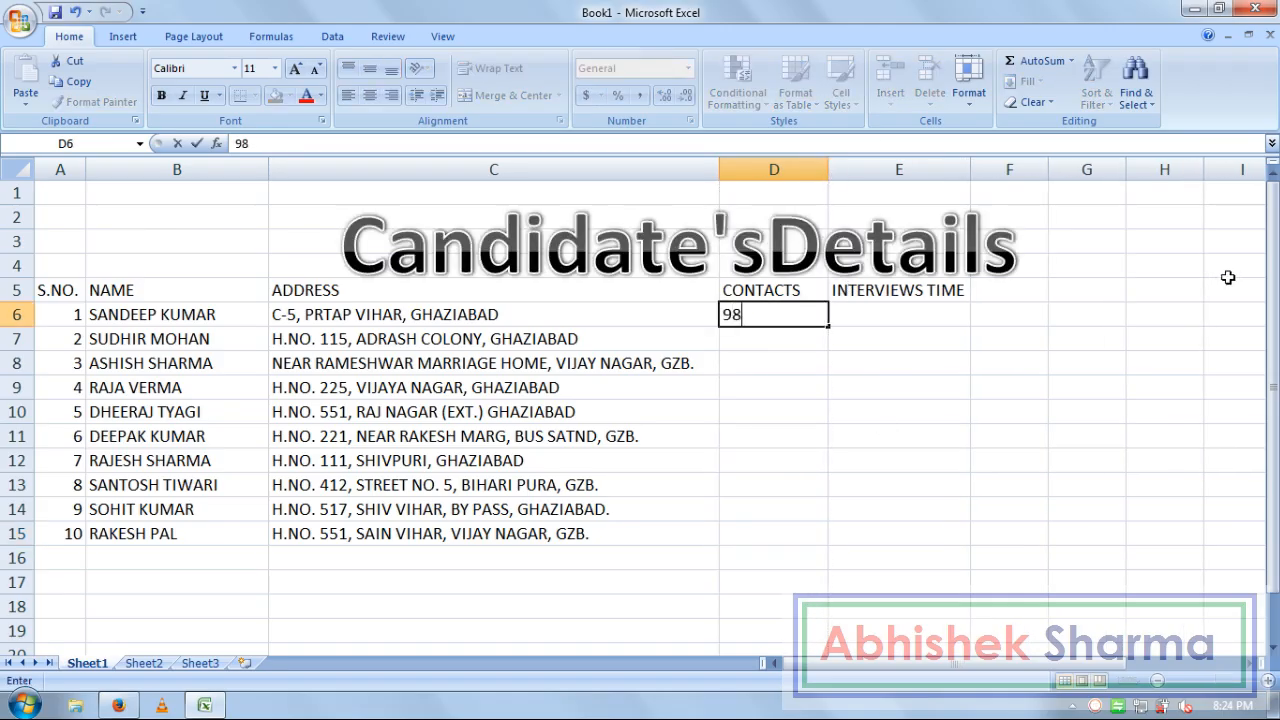
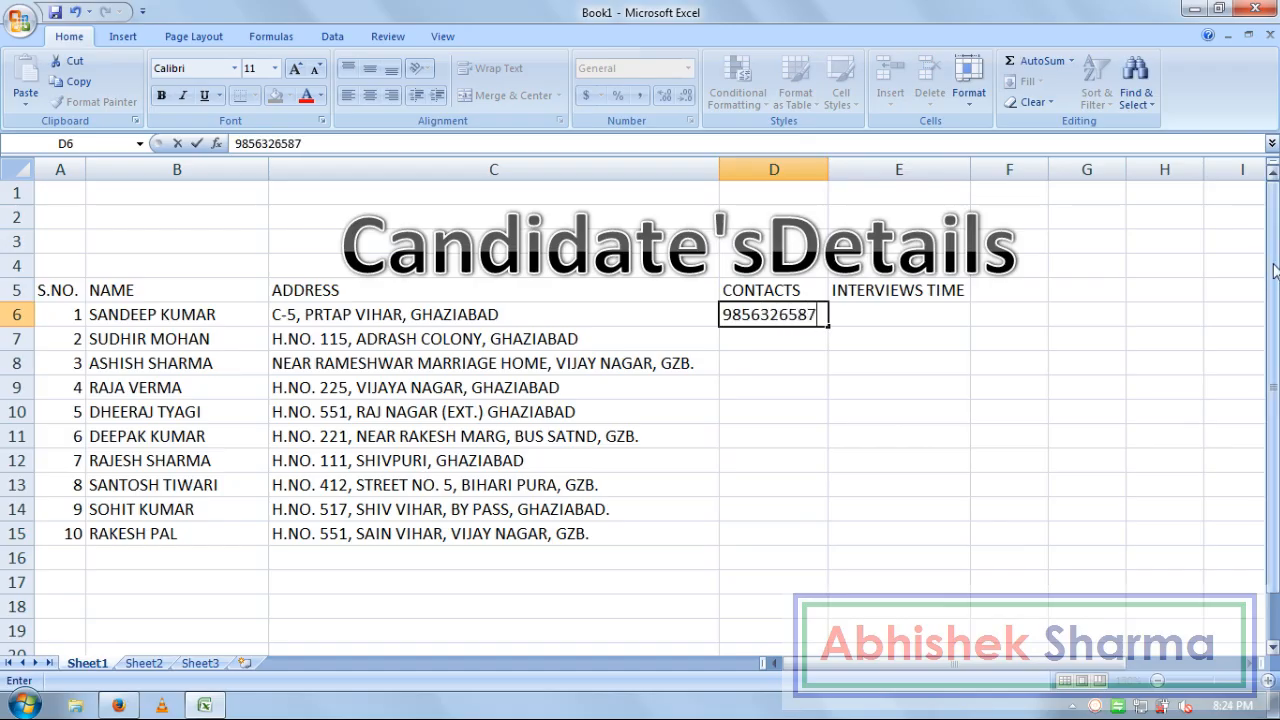
pyautogui.press('Return')
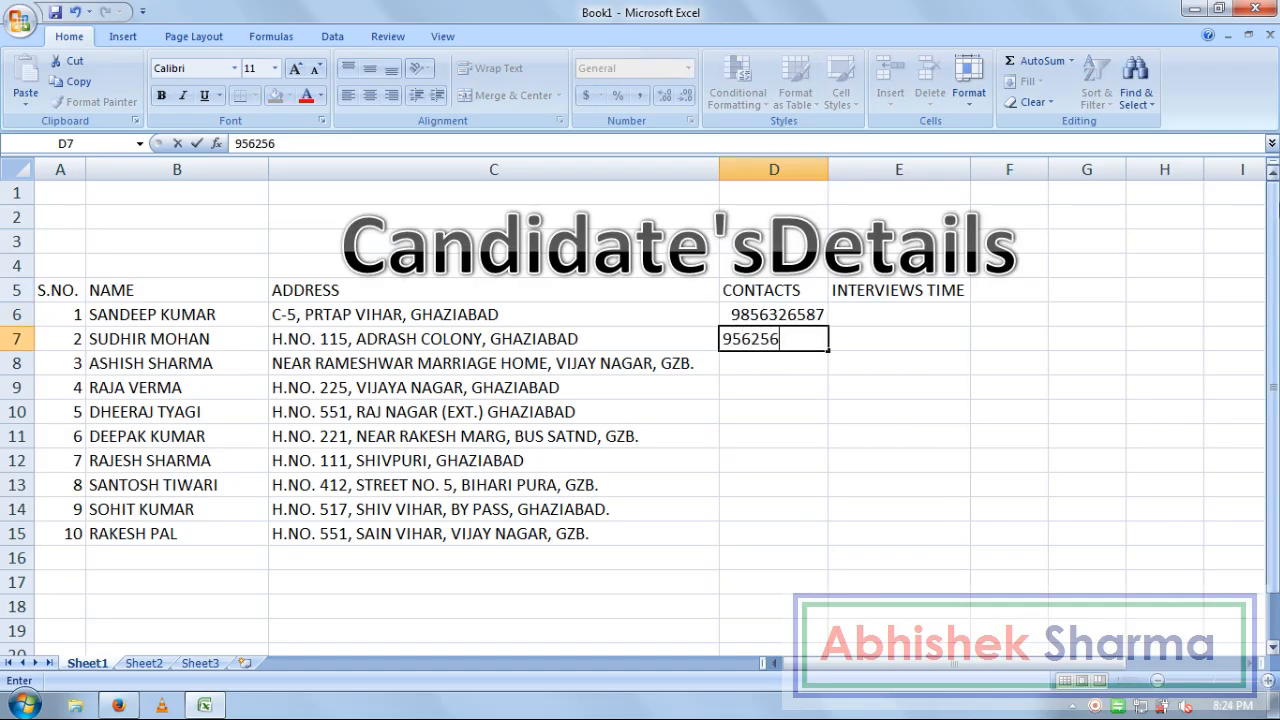
pyautogui.press('Return')
pyautogui.press('Return')
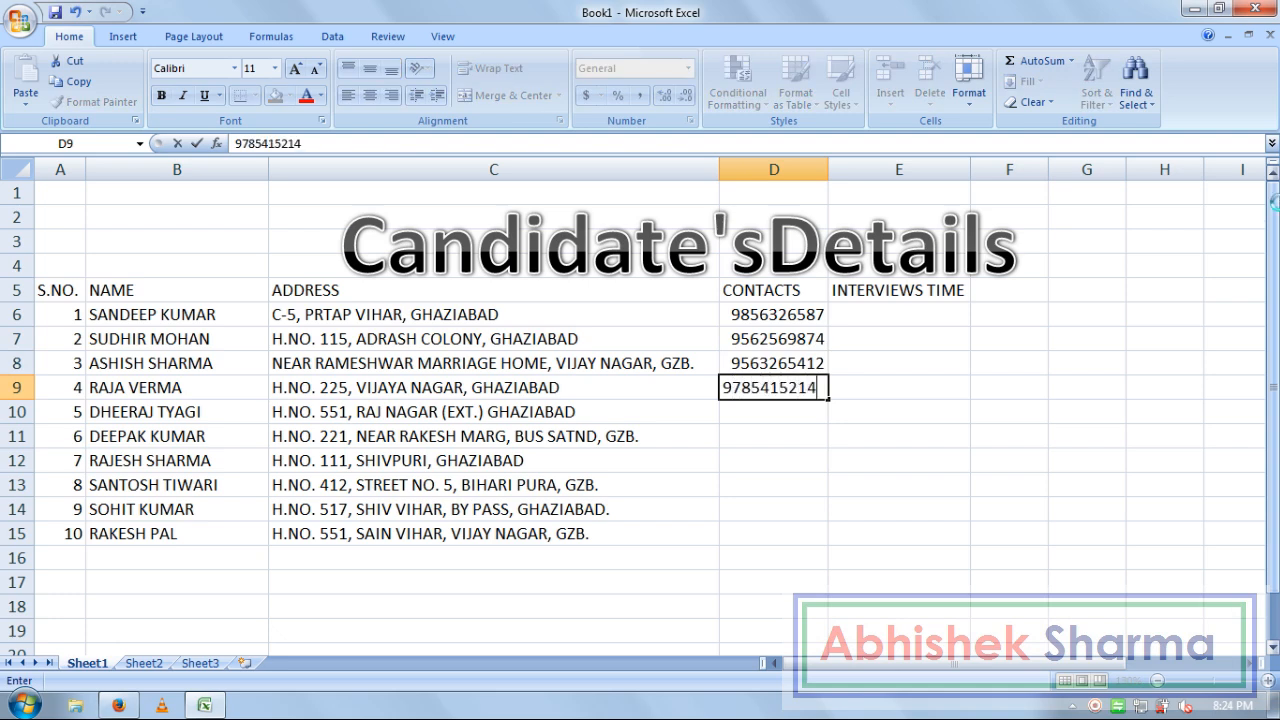
pyautogui.press('Return')
# Enter phone numbers for the remaining six candidates in D10:D15
pyautogui.press('Return')
pyautogui.press('Return')
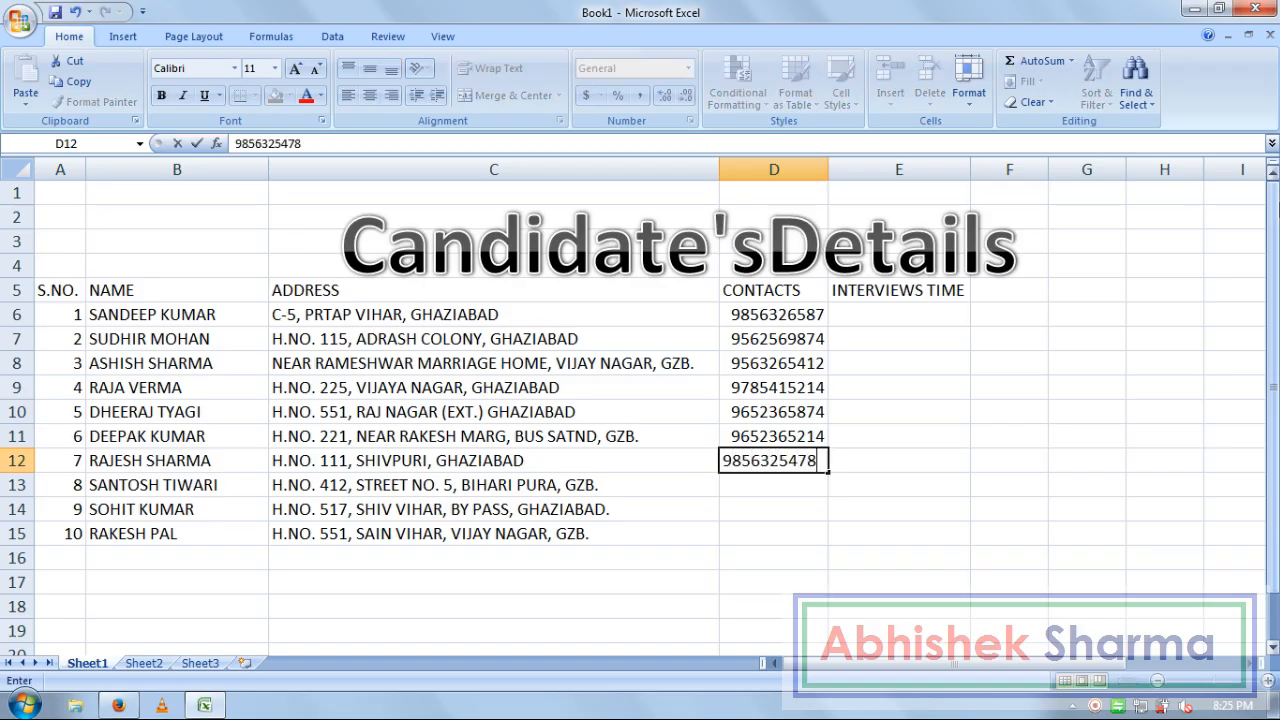
pyautogui.press('Return')
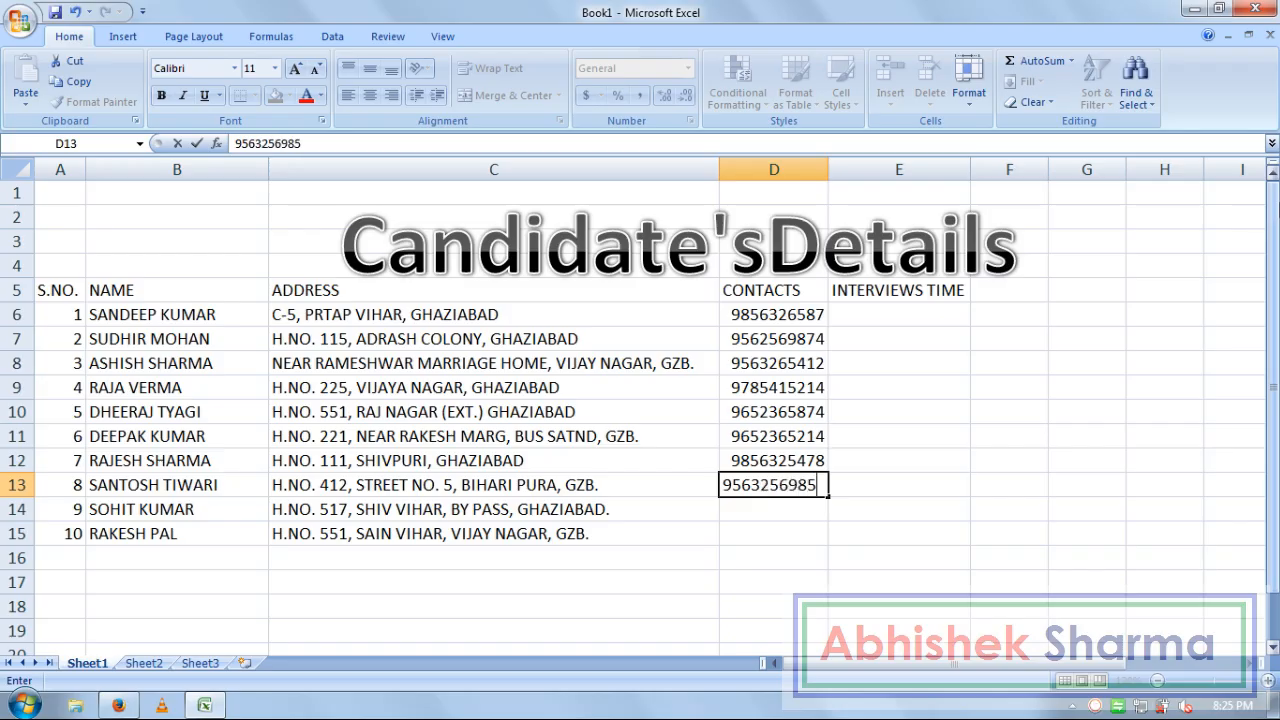
pyautogui.press('Return')
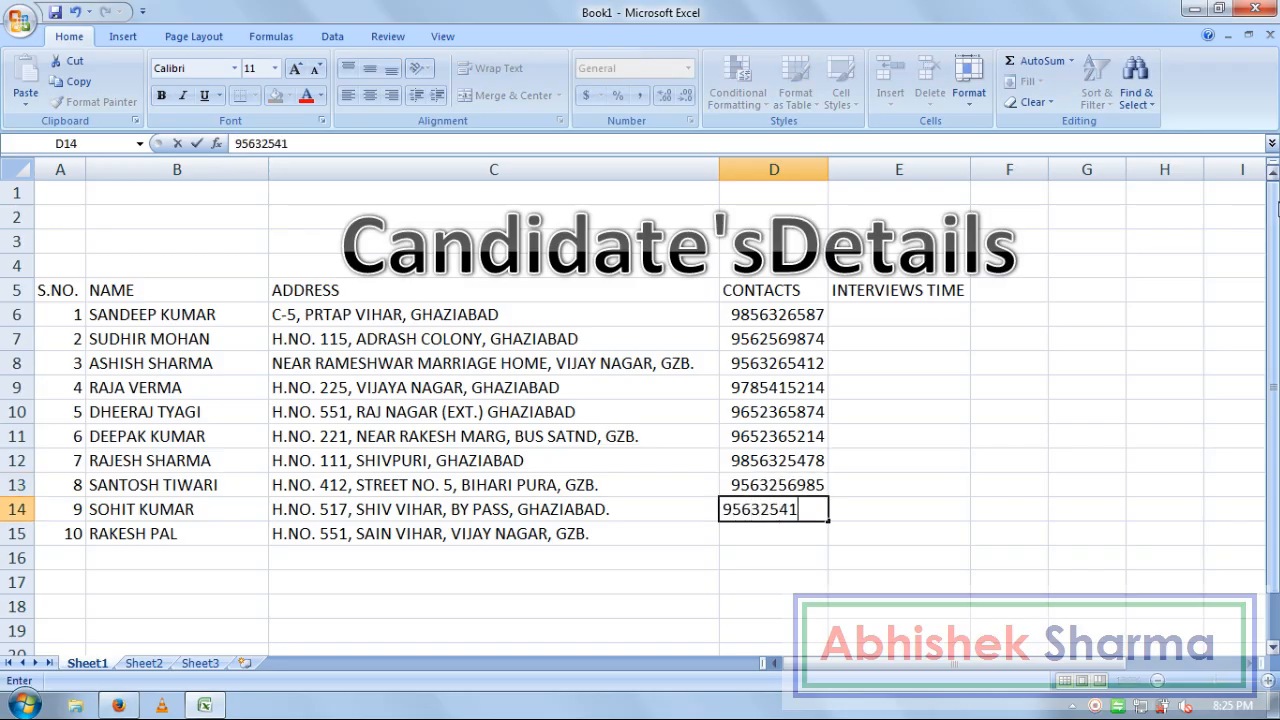
pyautogui.press('Return')
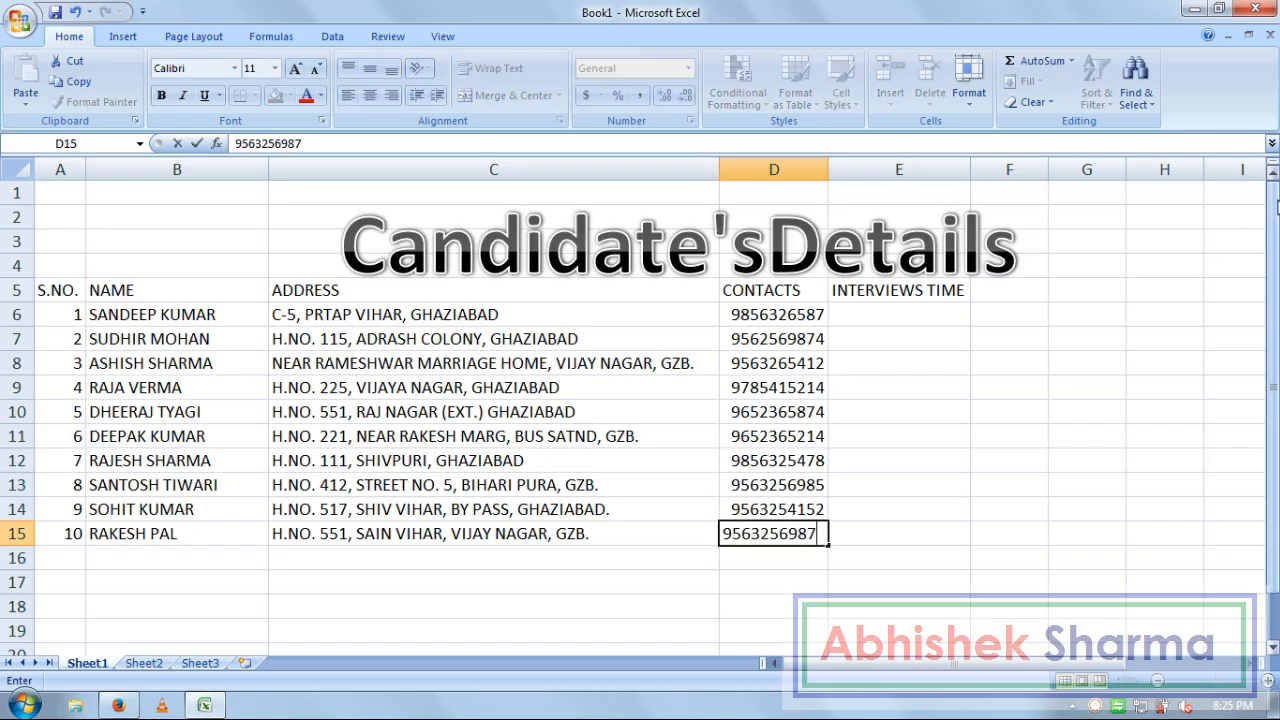
pyautogui.press('Return')
pyautogui.press('Right')
pyautogui.press('Up')
pyautogui.press('Up')
pyautogui.press('Up')
pyautogui.press('Up')
pyautogui.press('Up')
pyautogui.press('Up')
pyautogui.press('Up')
pyautogui.press('Up')
pyautogui.press('Up')
pyautogui.press('Up')
pyautogui.press('Up')
pyautogui.press('Down')
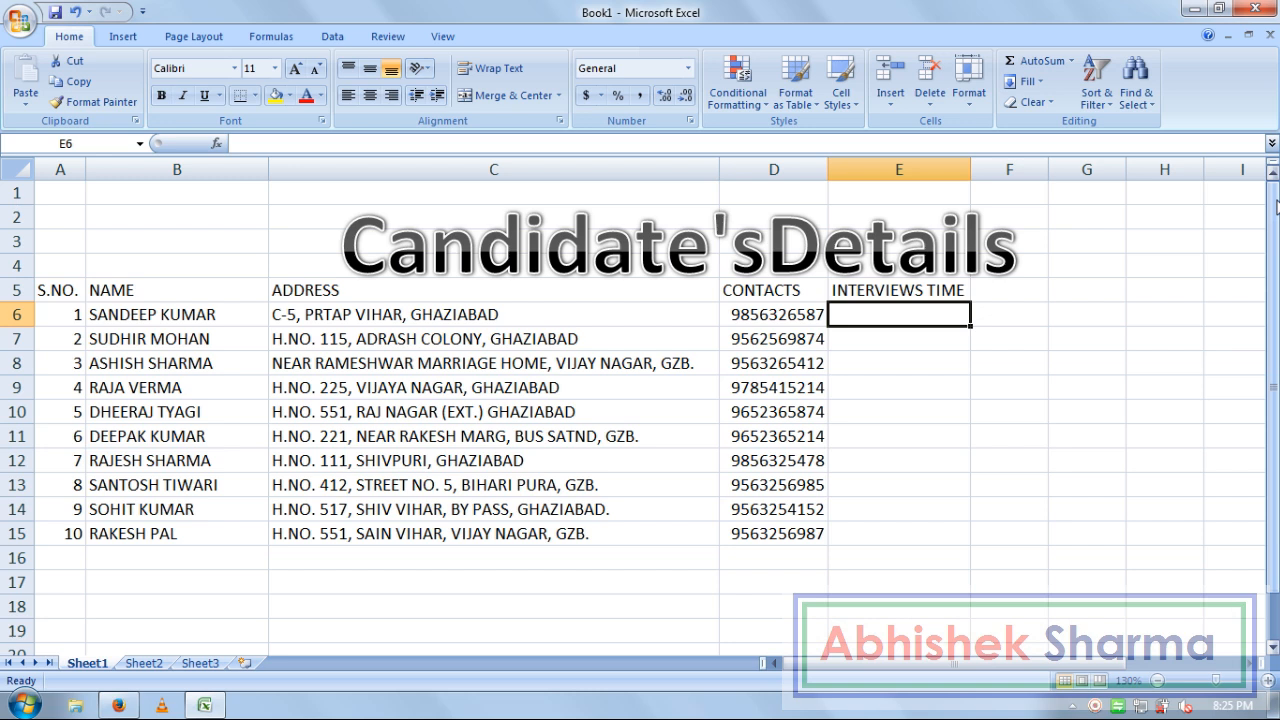
# Enter interview times 11:00 AM, 9:00 AM, 10:30 AM, 1:30 PM and 12:30 PM in E6:E10
pyautogui.write('11:00')
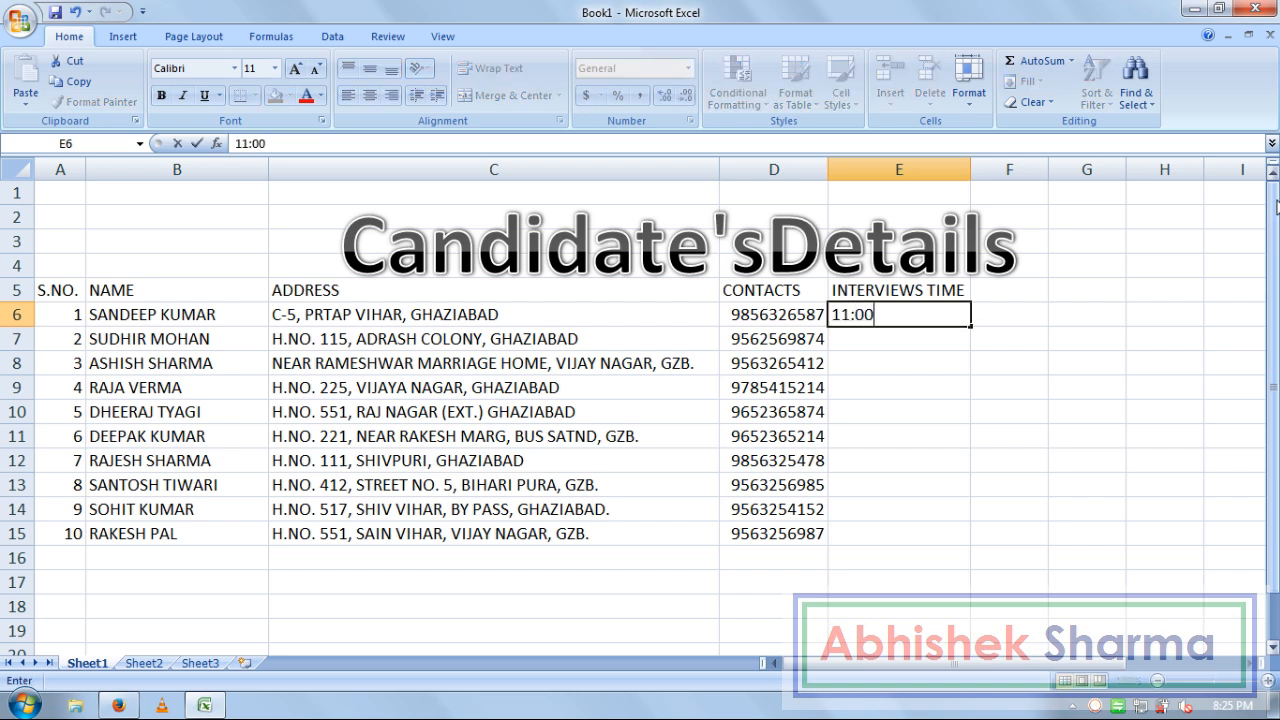
pyautogui.write(' AM')
pyautogui.press('Return')
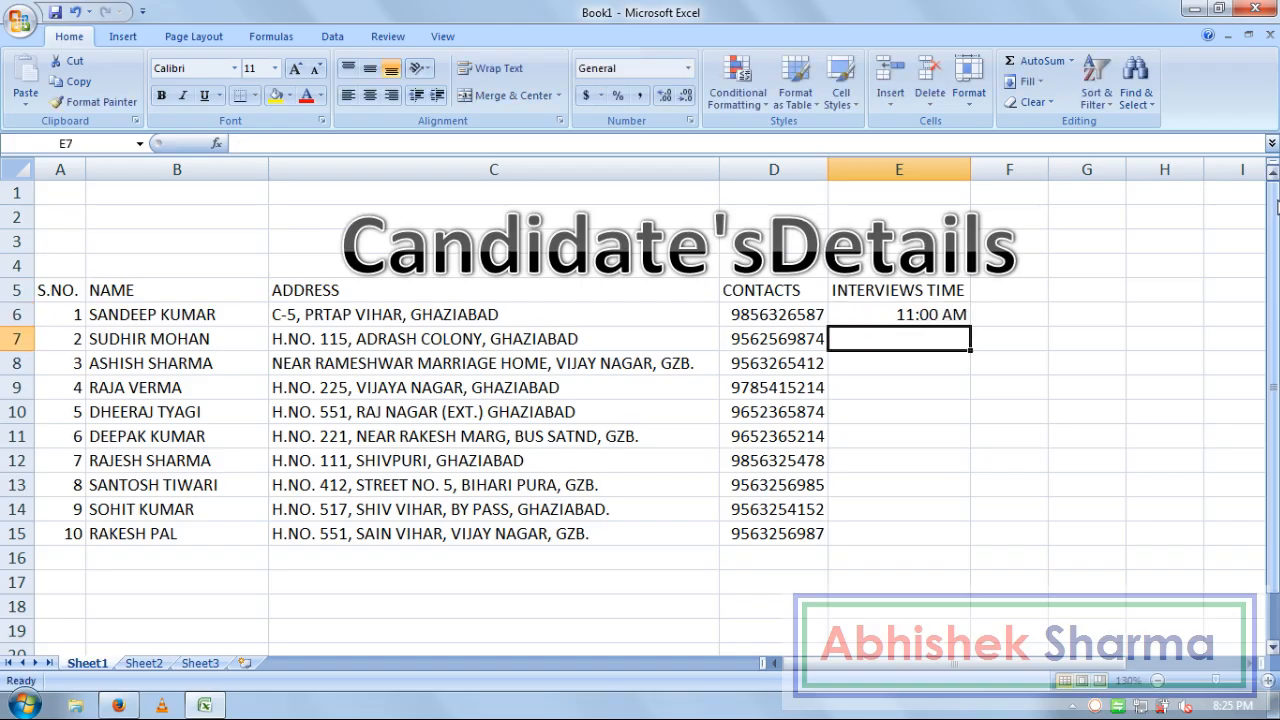
pyautogui.write('9')
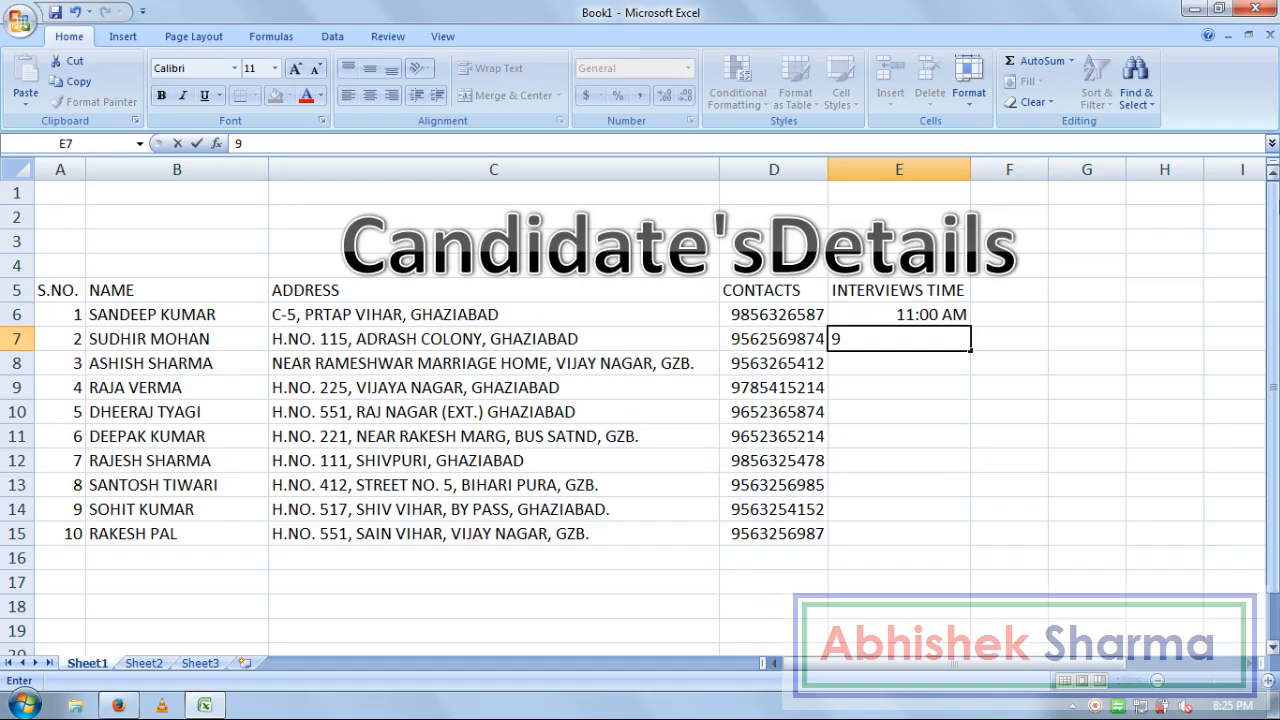
pyautogui.write(':00 AM')
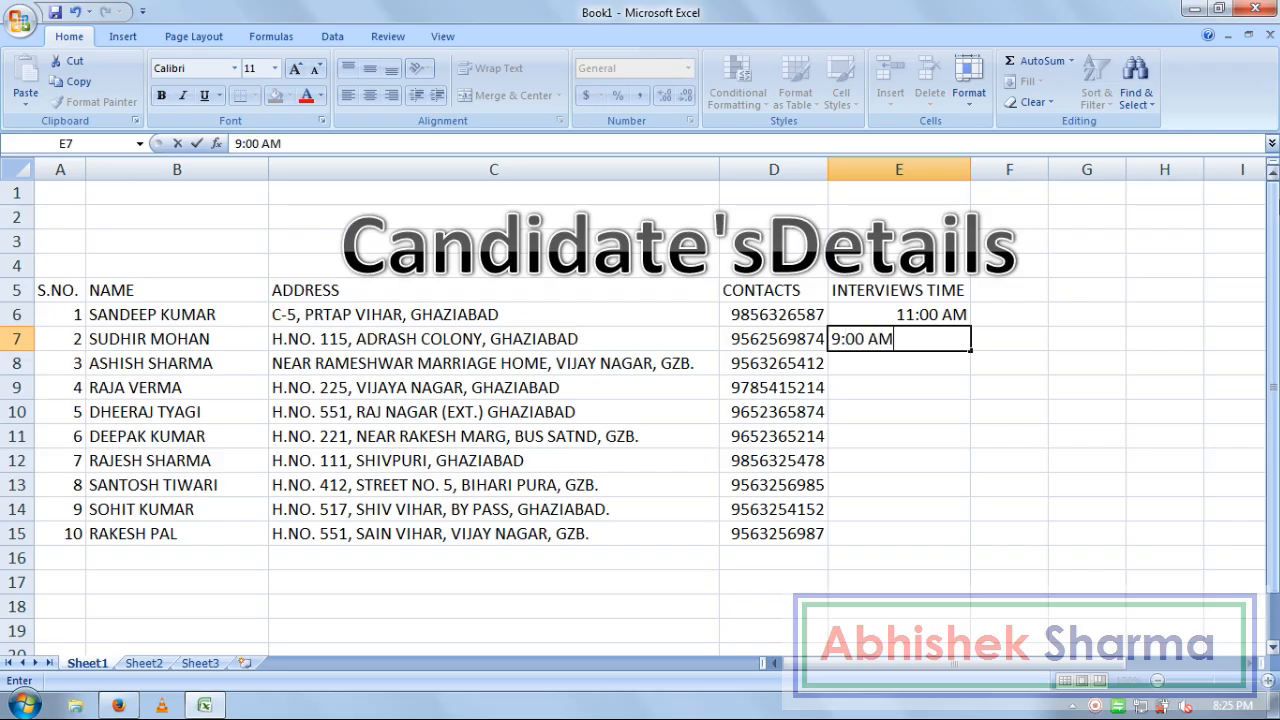
pyautogui.press('Return')
pyautogui.write('10:30 AM')
pyautogui.press('Return')
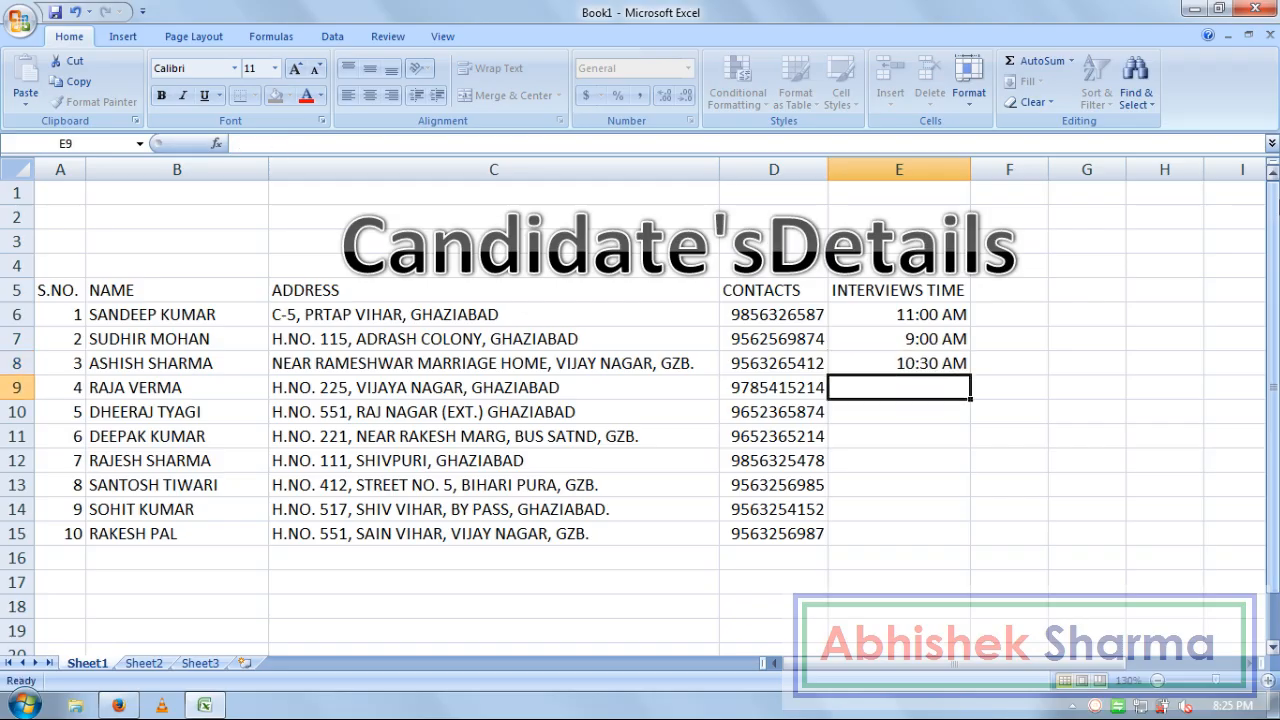
pyautogui.write('1:30 PM')
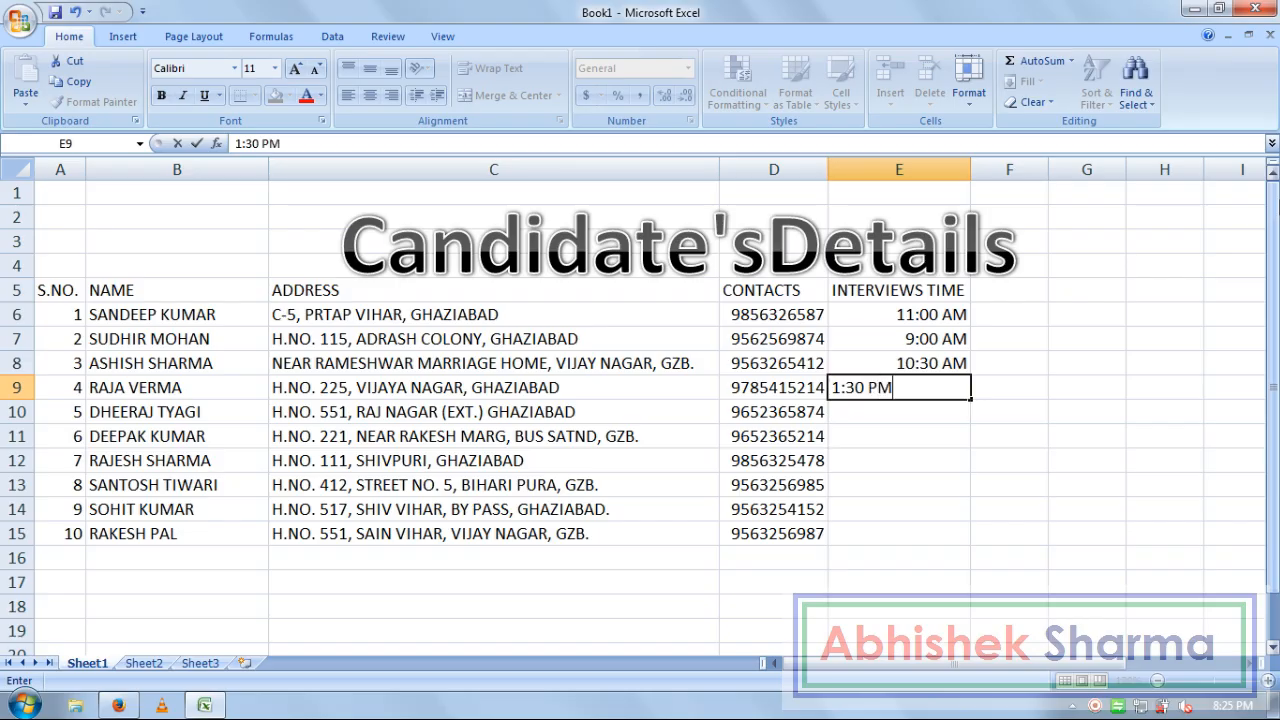
pyautogui.press('Return')
pyautogui.write('12')
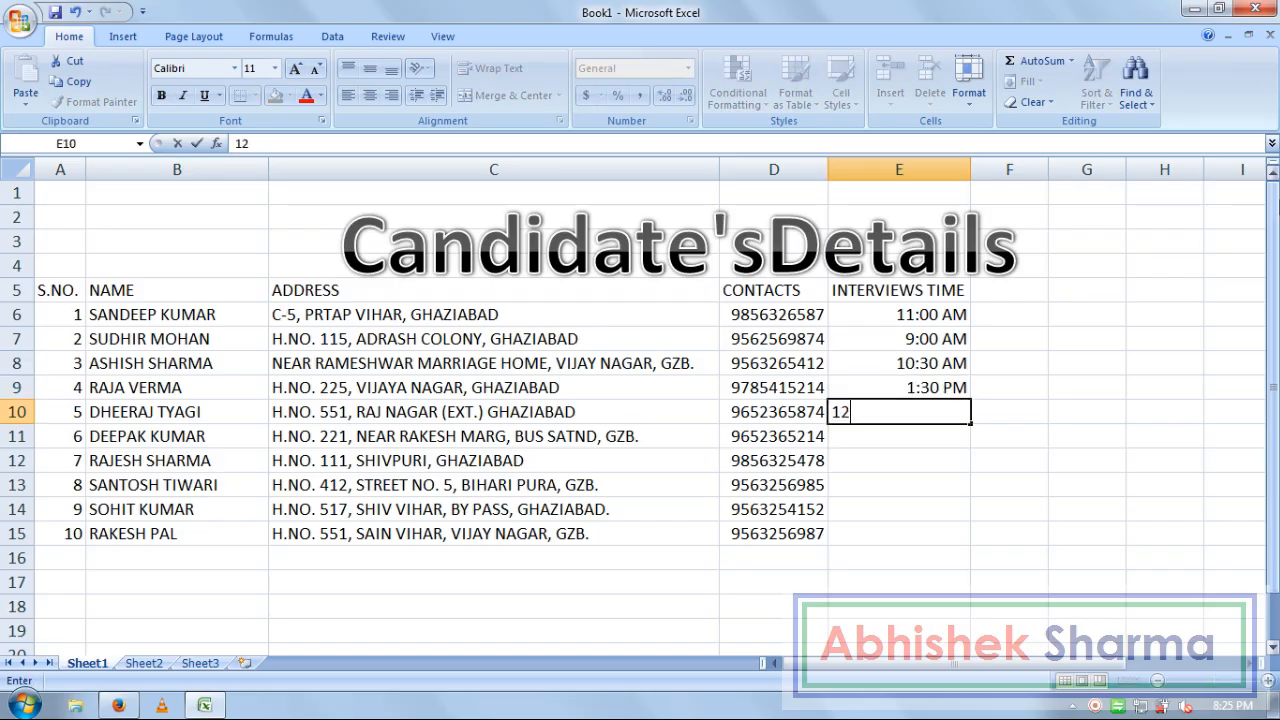
pyautogui.write(':30 PM')
pyautogui.press('Return')
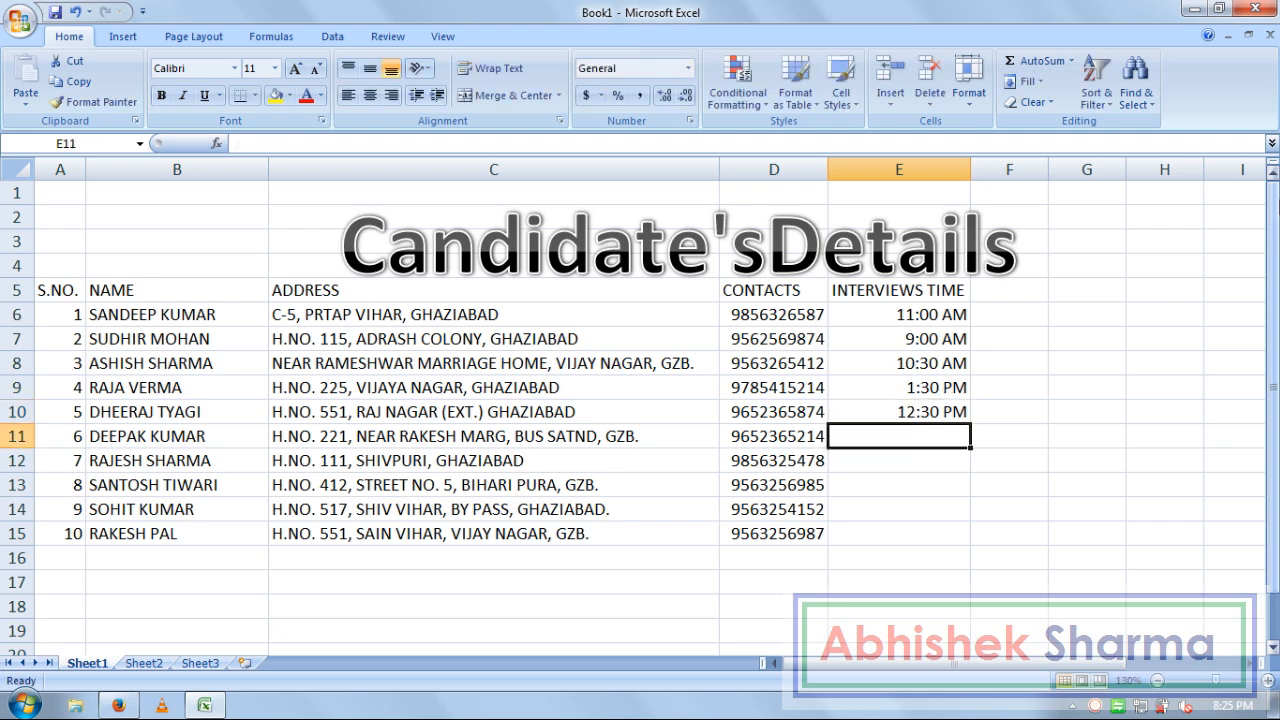
# Enter interview times 11:15 AM, 9:15 AM, 5:30 PM, 6:00 PM and 6:15 PM in E11:E15
pyautogui.write('11')
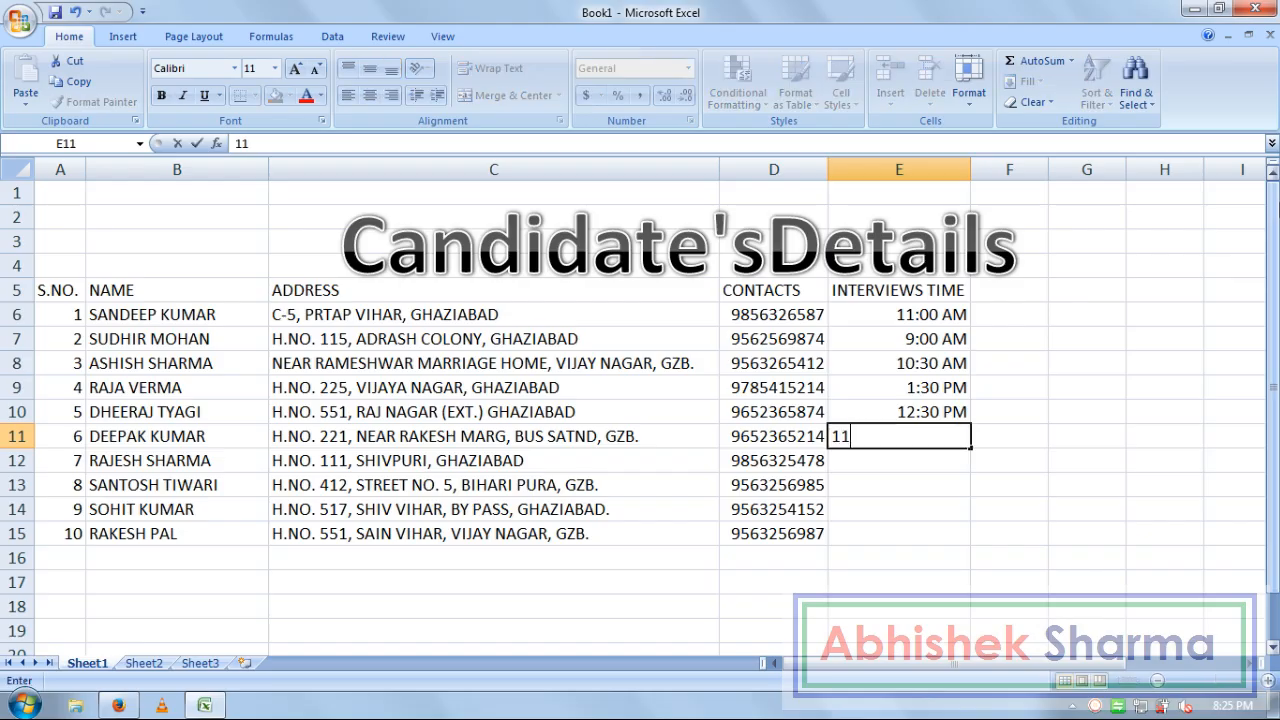
pyautogui.write(':15 AM')
pyautogui.press('Return')
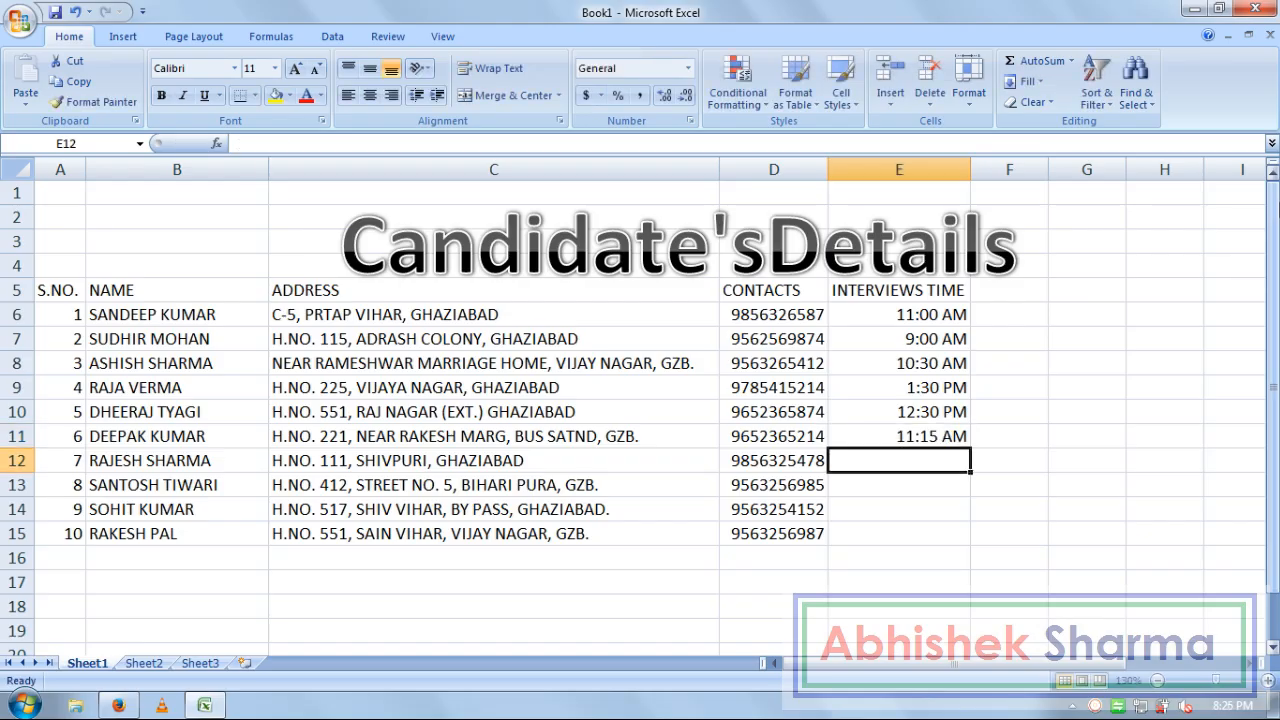
pyautogui.write('9:1')
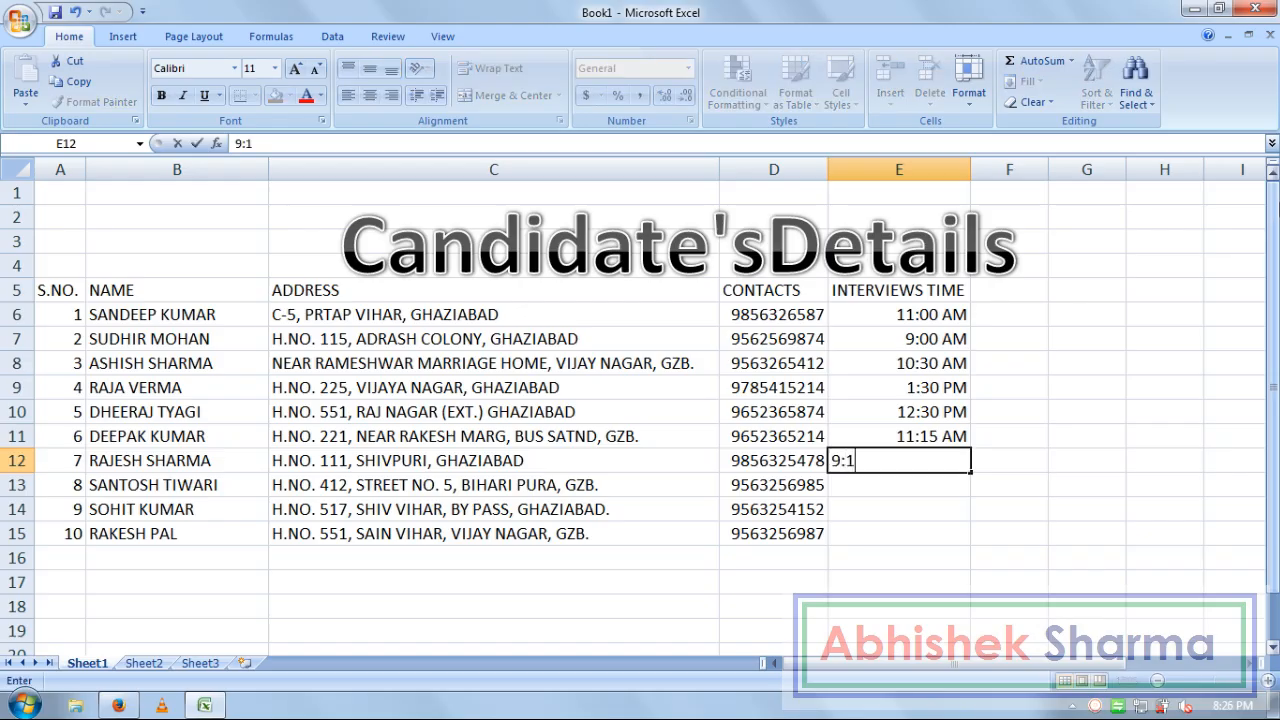
pyautogui.write('5 AM')
pyautogui.press('Return')
pyautogui.write('5:30 PM')
pyautogui.press('Return')
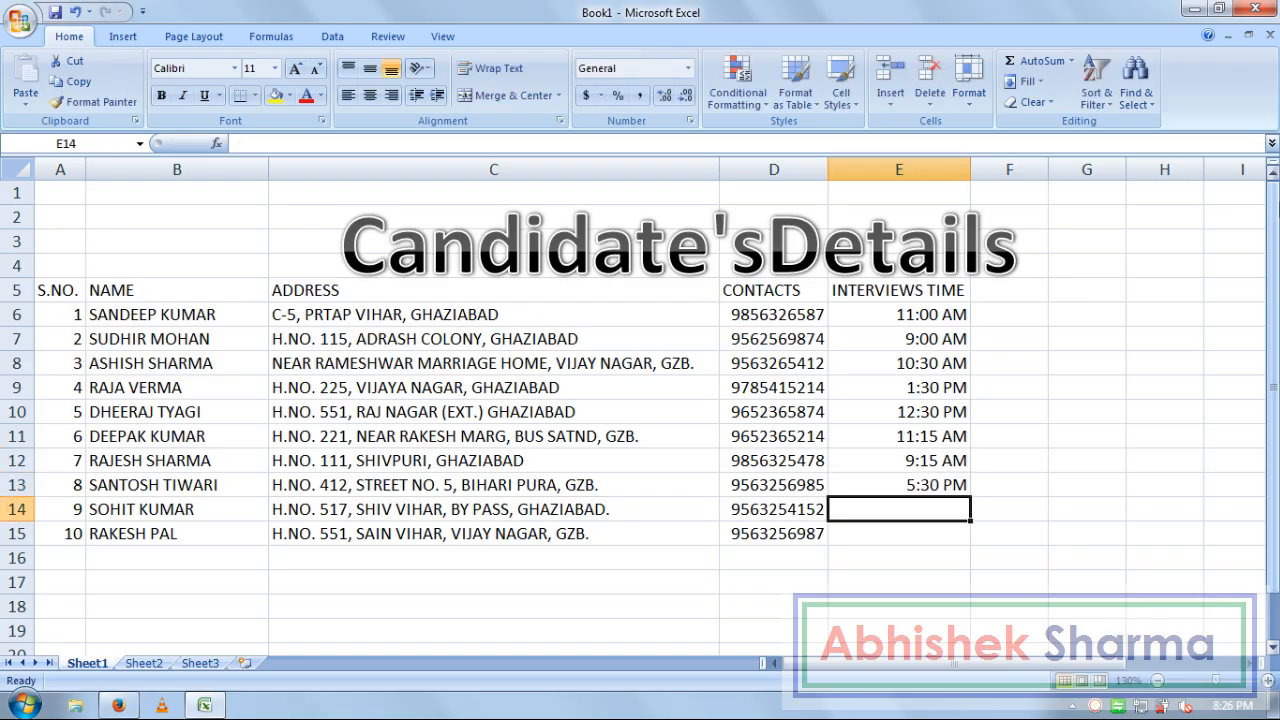
pyautogui.write('6:00 PM')
pyautogui.press('Return')
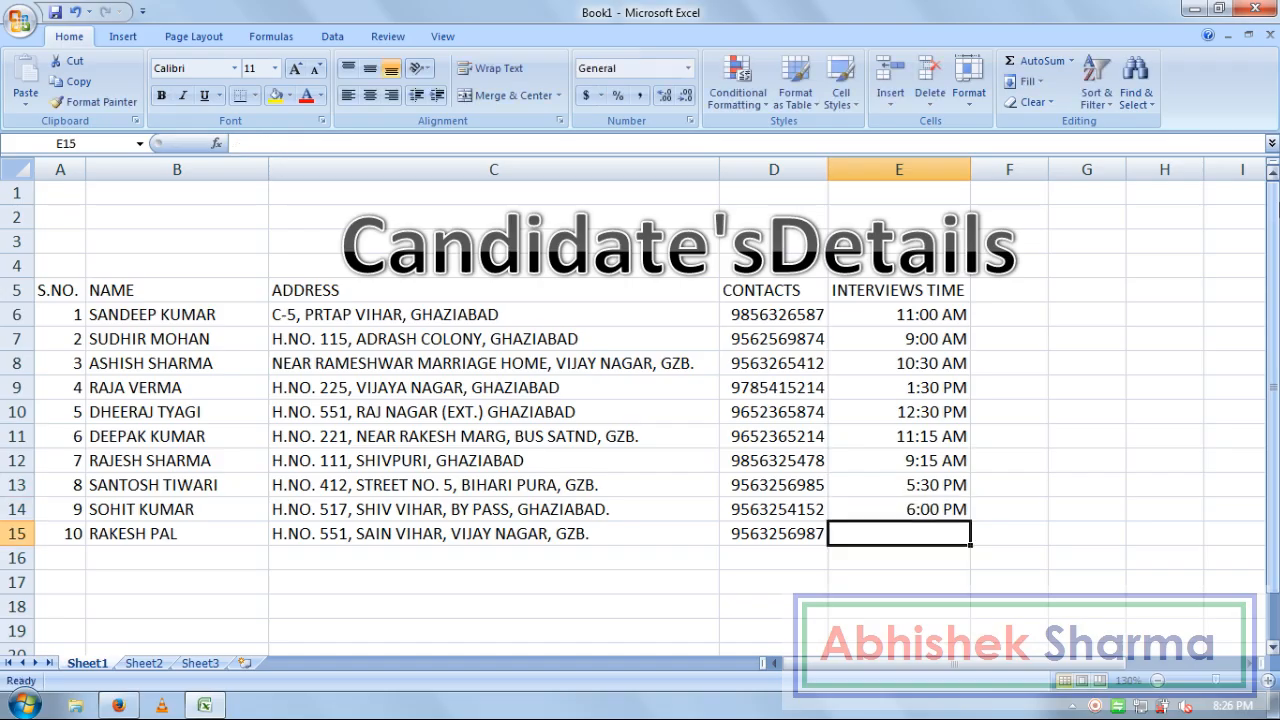
pyautogui.write('06')
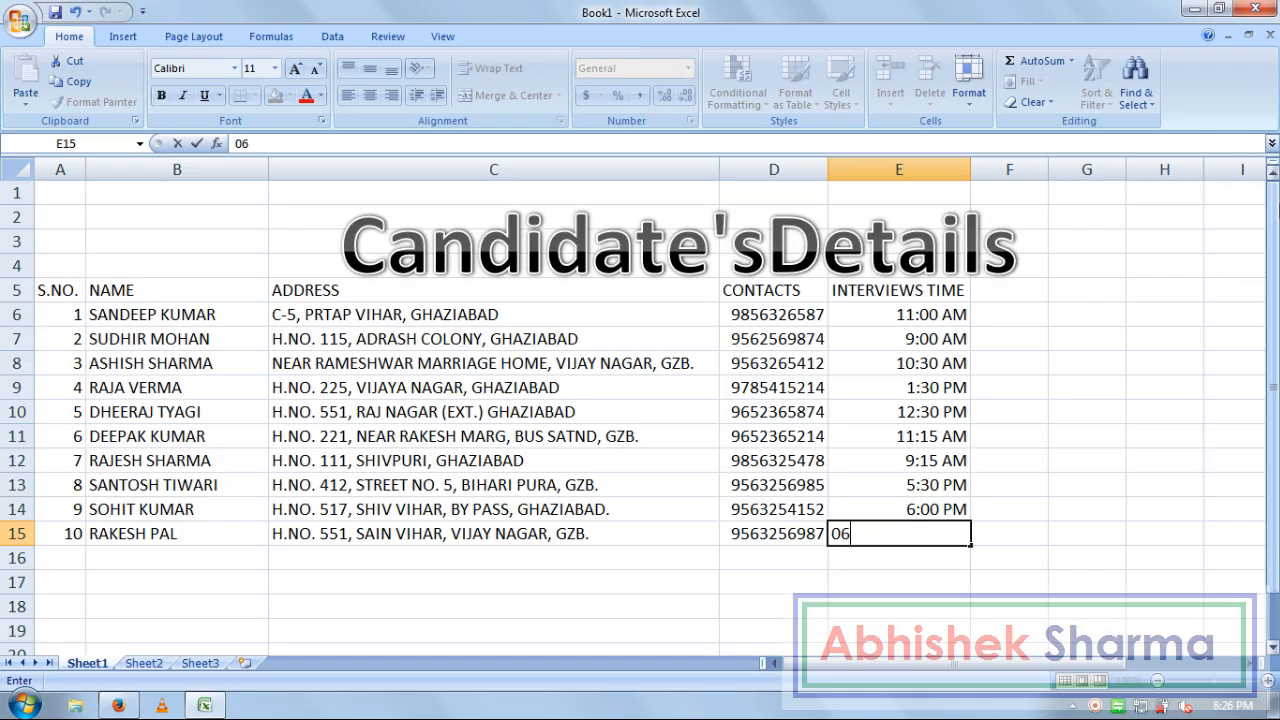
pyautogui.write(':15 PM')
pyautogui.press('Return')
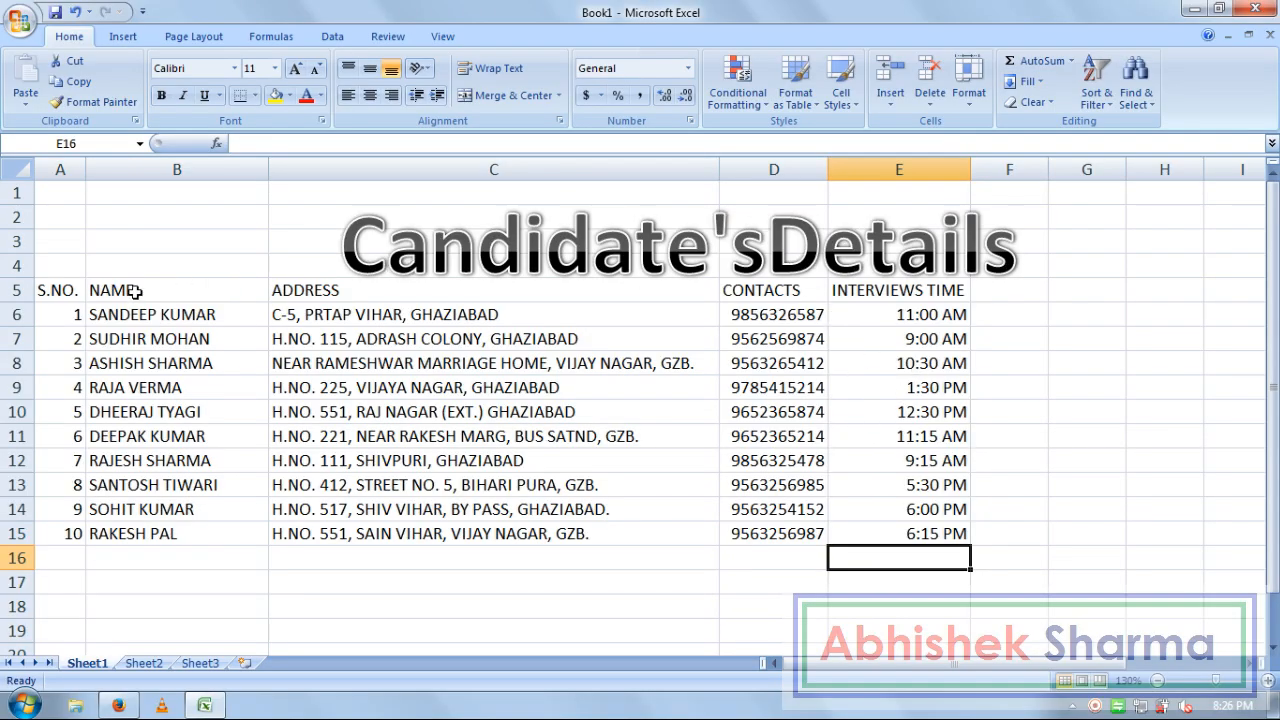
# Give header row A5:E5 a black fill with bold yellow text
pyautogui.moveTo(63, 289); pyautogui.dragTo(859, 291)
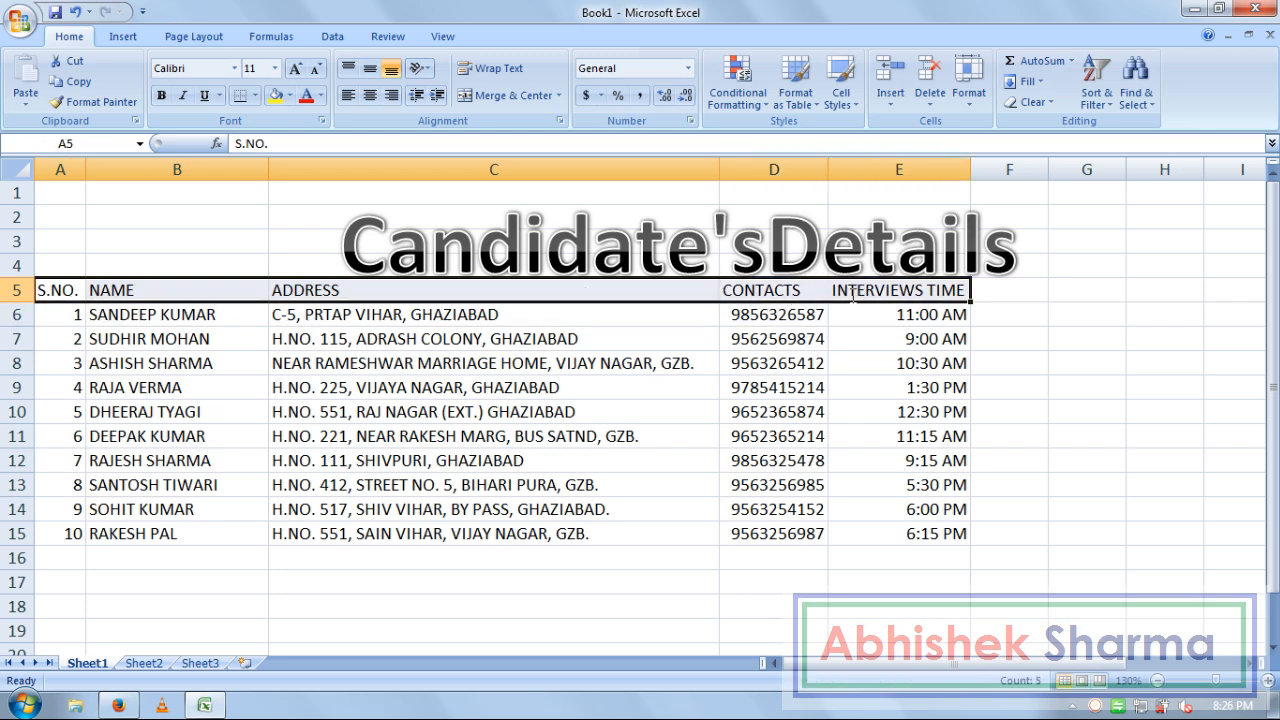
pyautogui.click(289, 95)
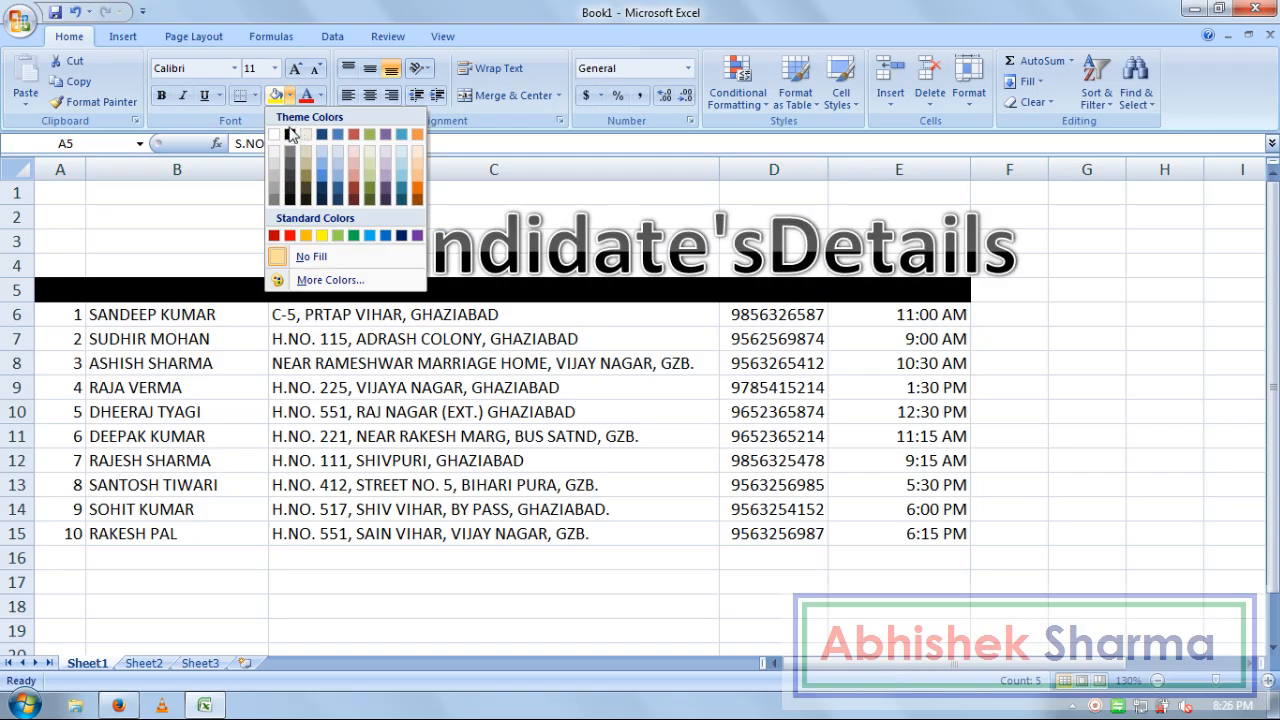
pyautogui.click(290, 136)
pyautogui.click(320, 95)
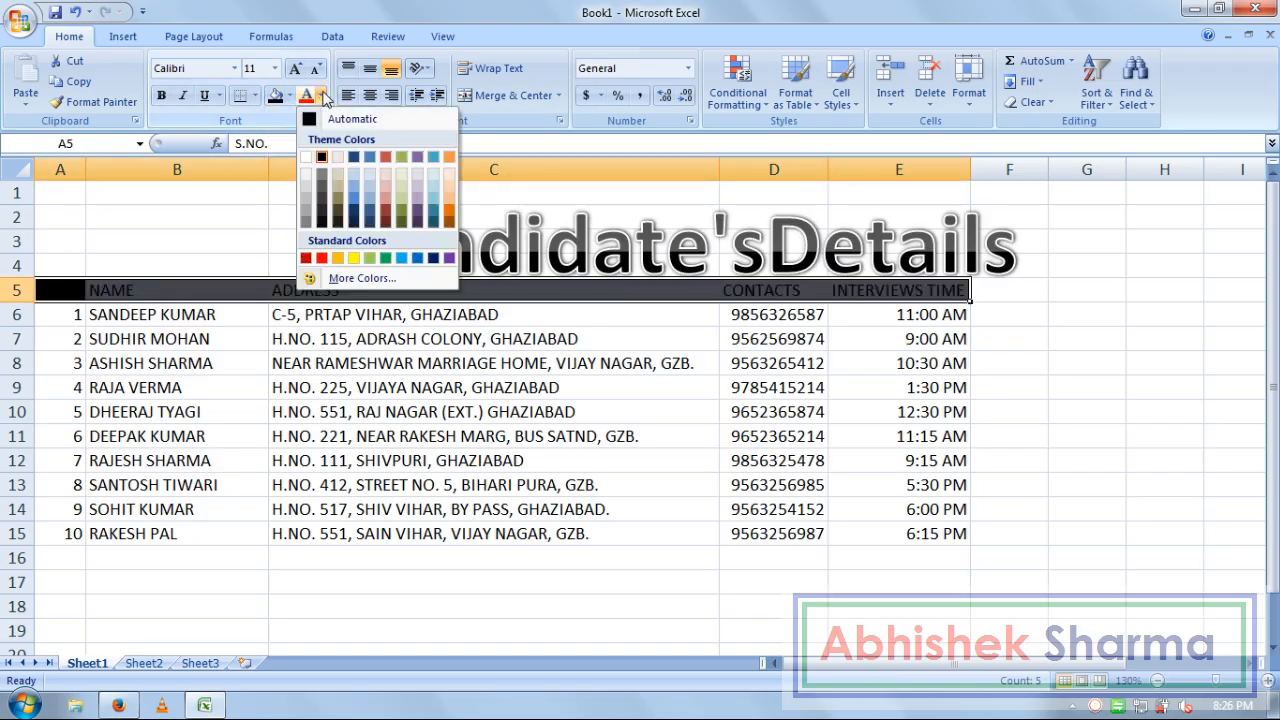
pyautogui.click(355, 258)
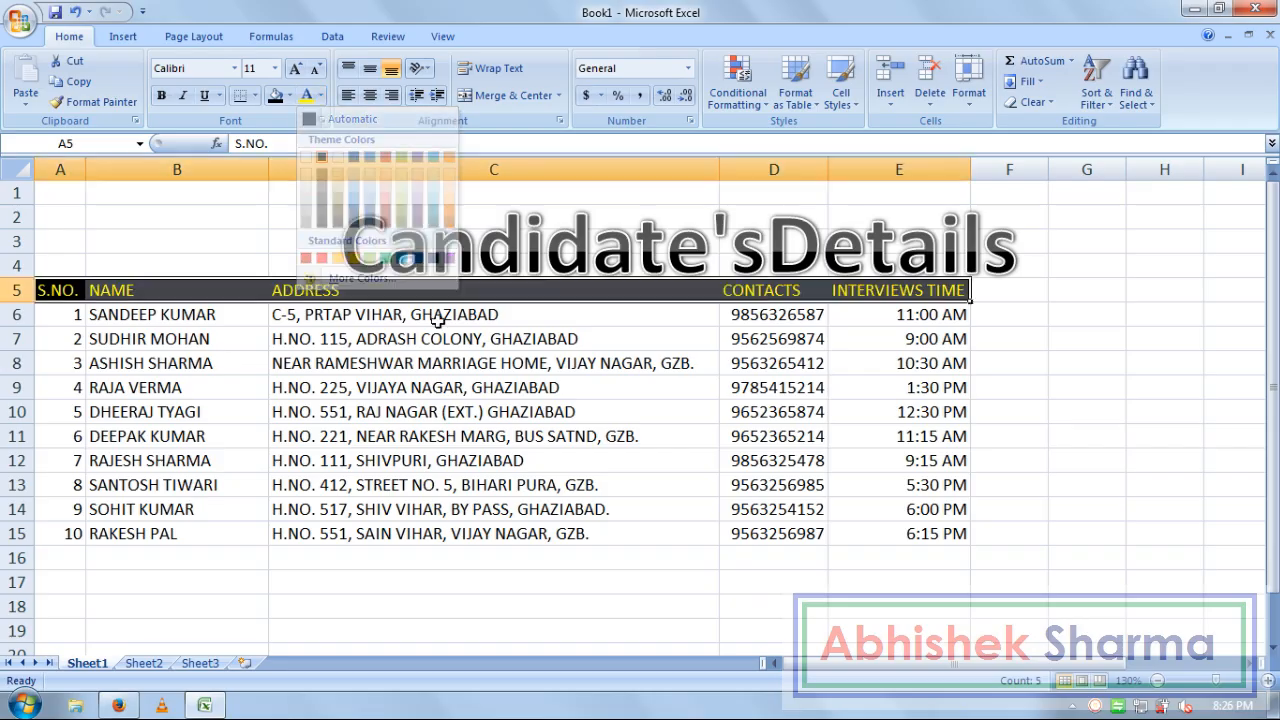
pyautogui.click(161, 95)
# Move the Candidate's Details WordArt title left over the table and select A1:E15
pyautogui.click(902, 265)
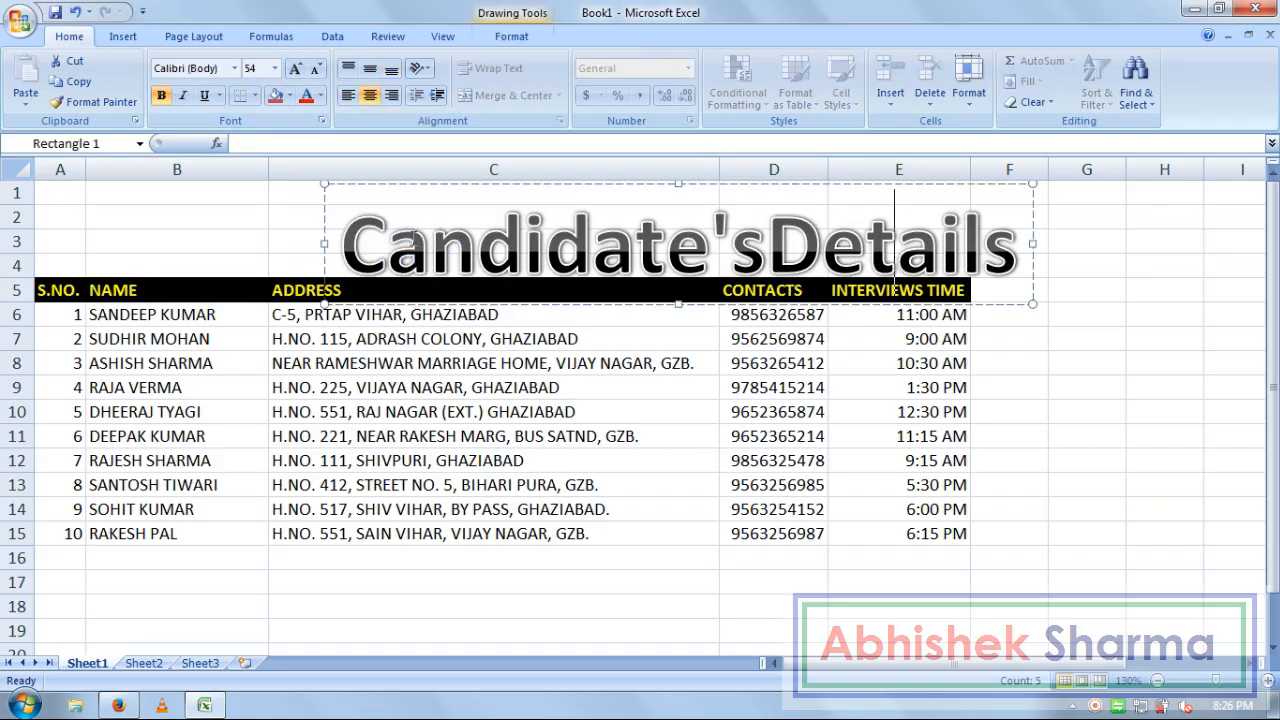
pyautogui.moveTo(329, 220); pyautogui.dragTo(201, 206)
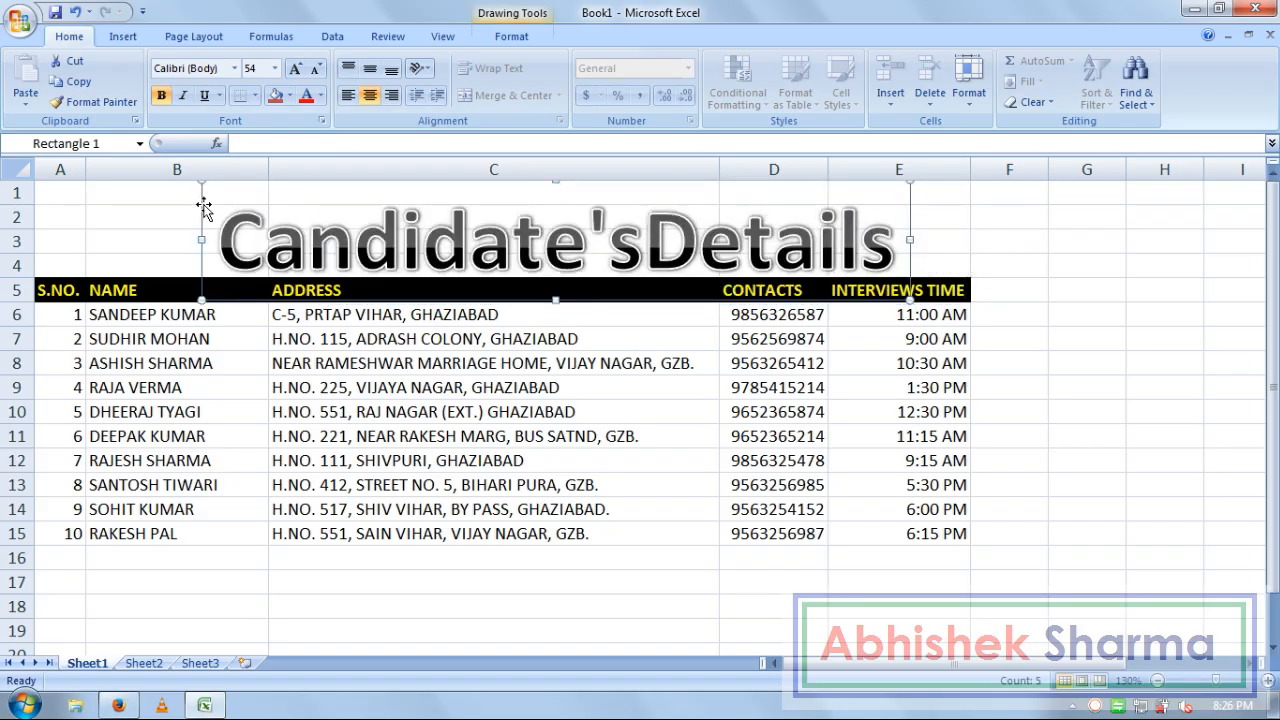
pyautogui.click(938, 534)
pyautogui.moveTo(938, 534); pyautogui.dragTo(60, 192)
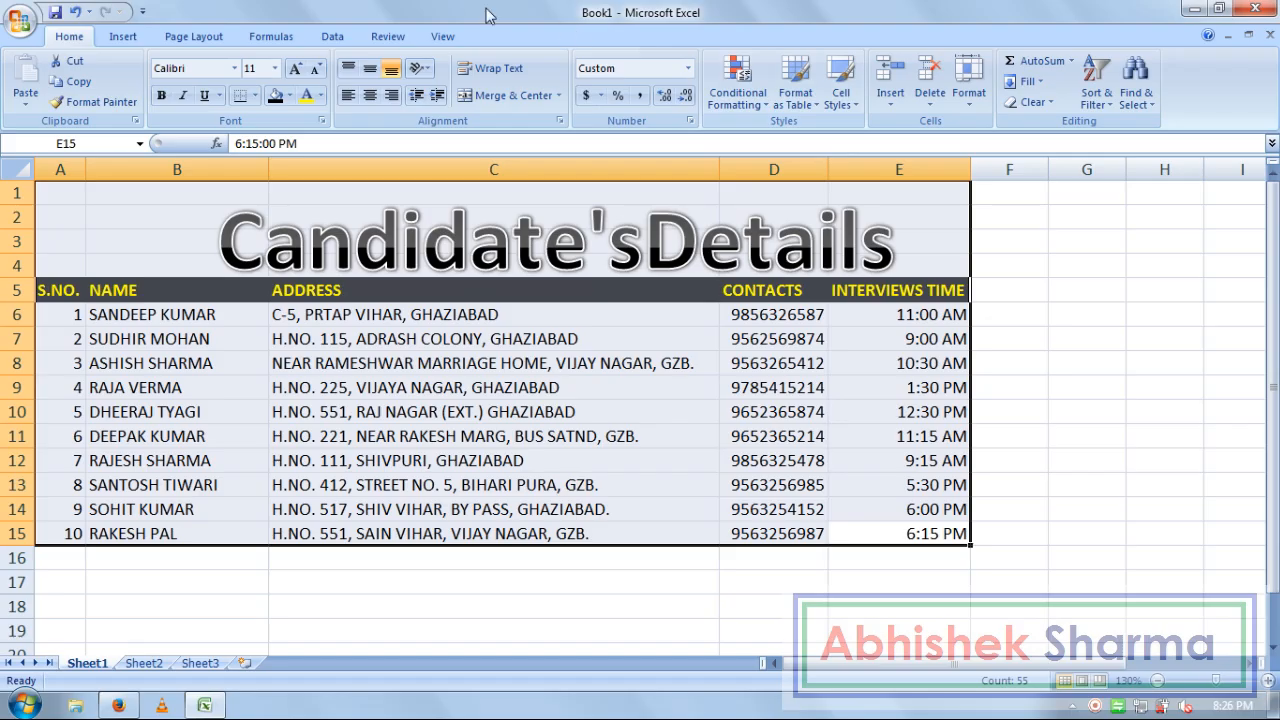
pyautogui.click(440, 36)
# Zoom in on the table and apply All Borders to its cells
pyautogui.click(526, 92)
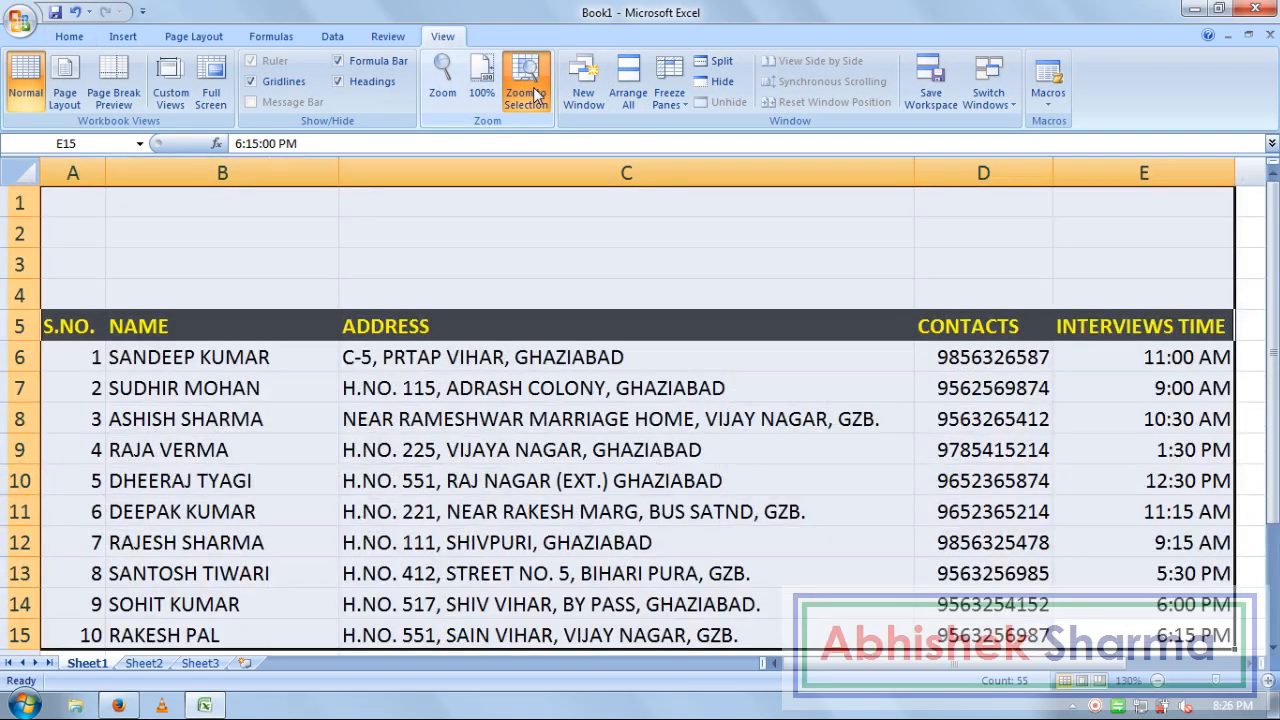
pyautogui.click(990, 445)
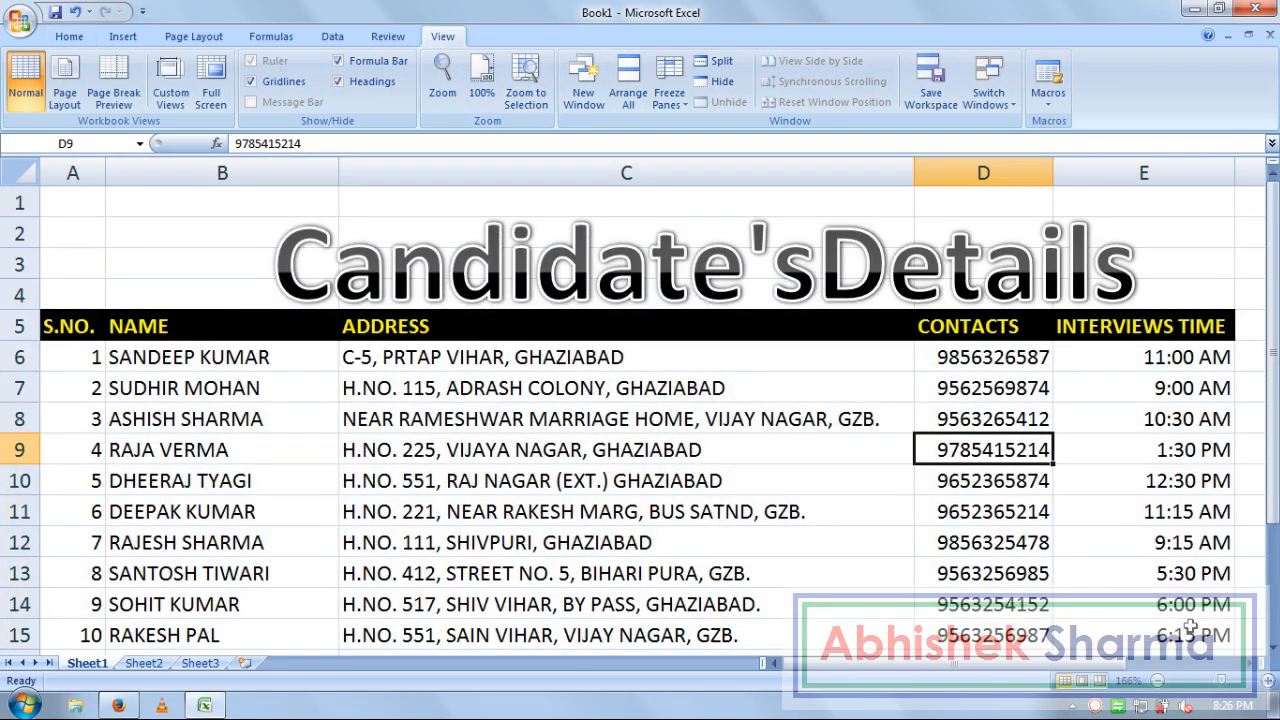
pyautogui.moveTo(1176, 638); pyautogui.dragTo(60, 330)
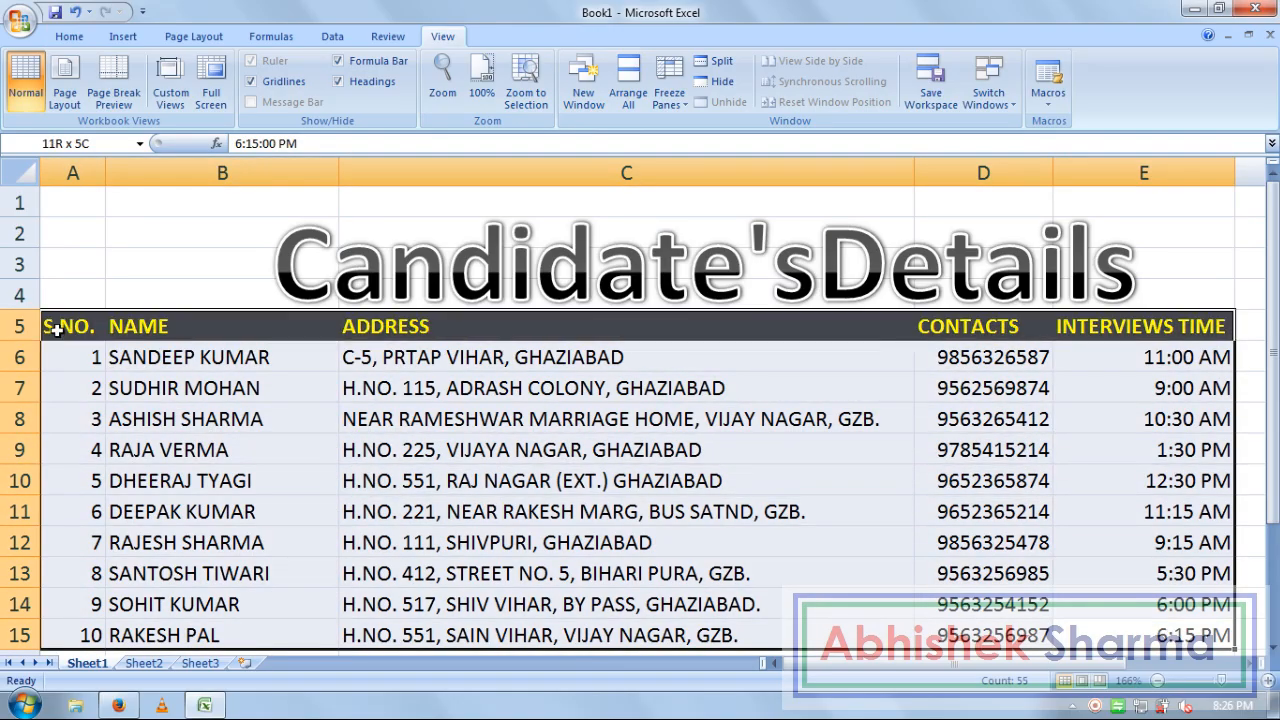
pyautogui.click(69, 36)
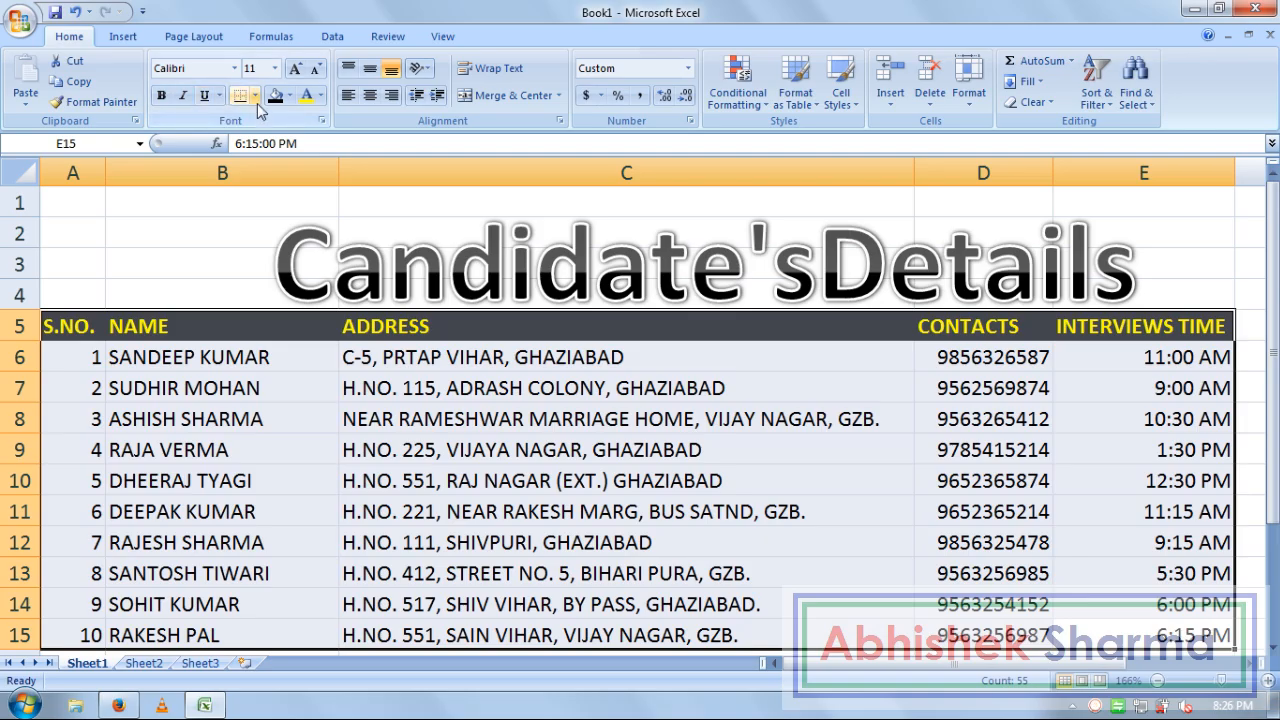
pyautogui.click(255, 95)
pyautogui.click(295, 245)
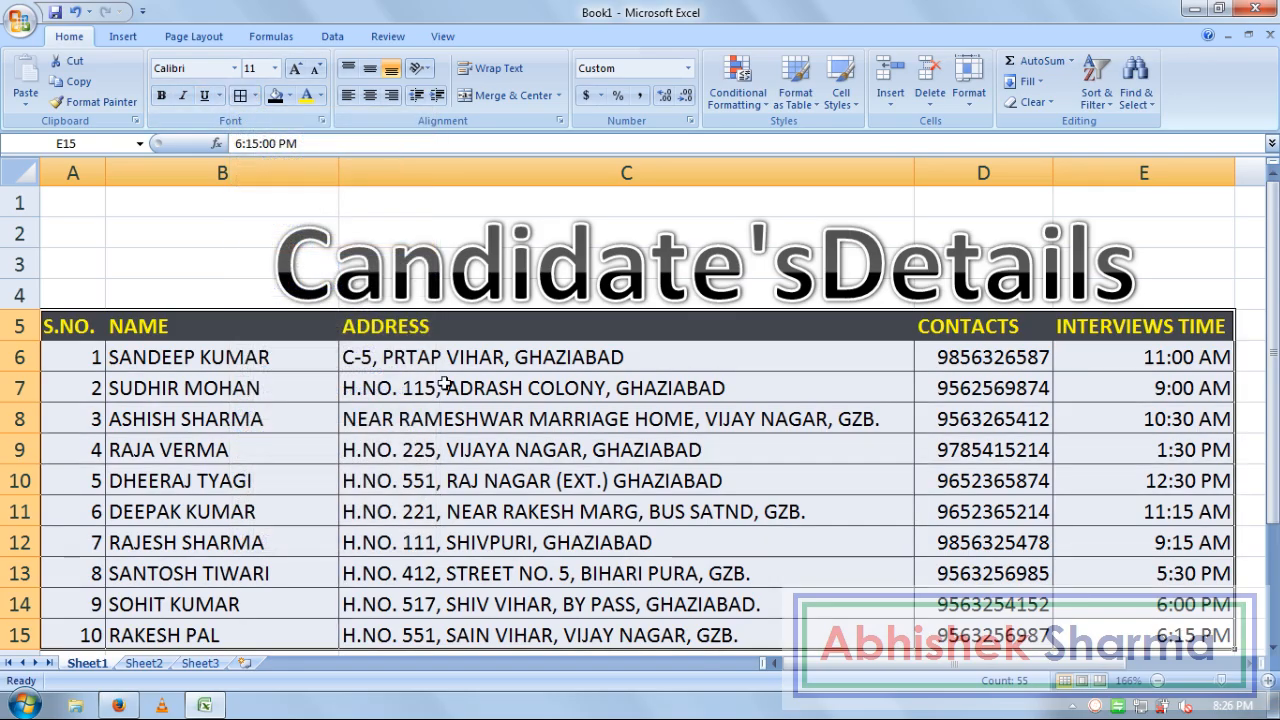
pyautogui.click(472, 489)
pyautogui.moveTo(158, 635); pyautogui.dragTo(92, 635)
# Fill the S.NO. cells A6:A15 brown with white text
pyautogui.click(289, 96)
pyautogui.click(416, 199)
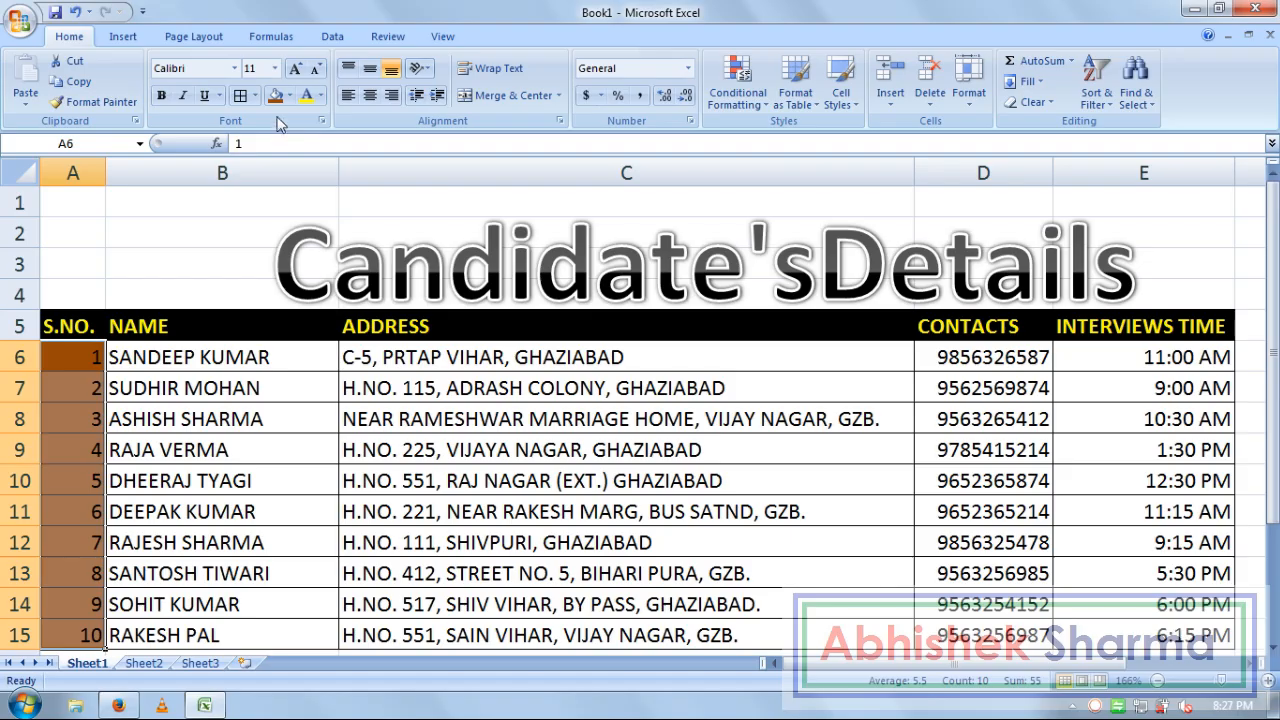
pyautogui.click(320, 96)
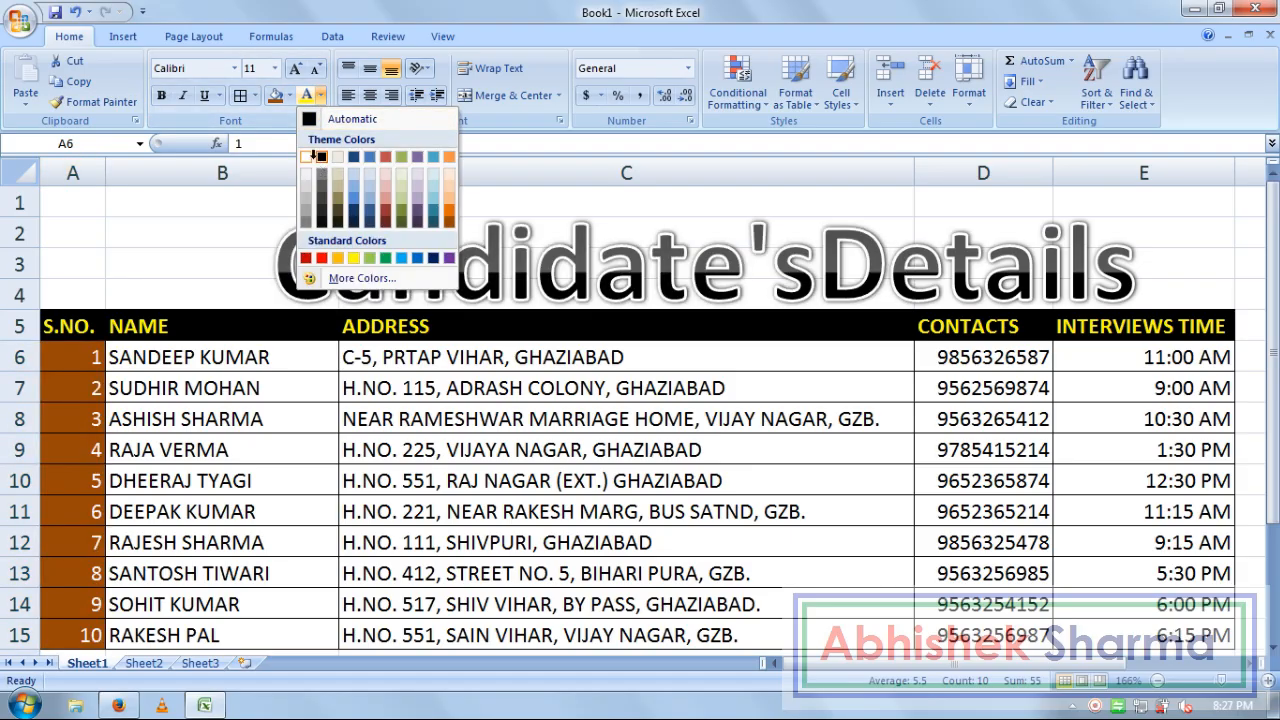
pyautogui.click(305, 157)
# Fill the NAME cells B6:B15 dark blue with white text
pyautogui.moveTo(244, 630); pyautogui.dragTo(265, 357)
pyautogui.click(290, 96)
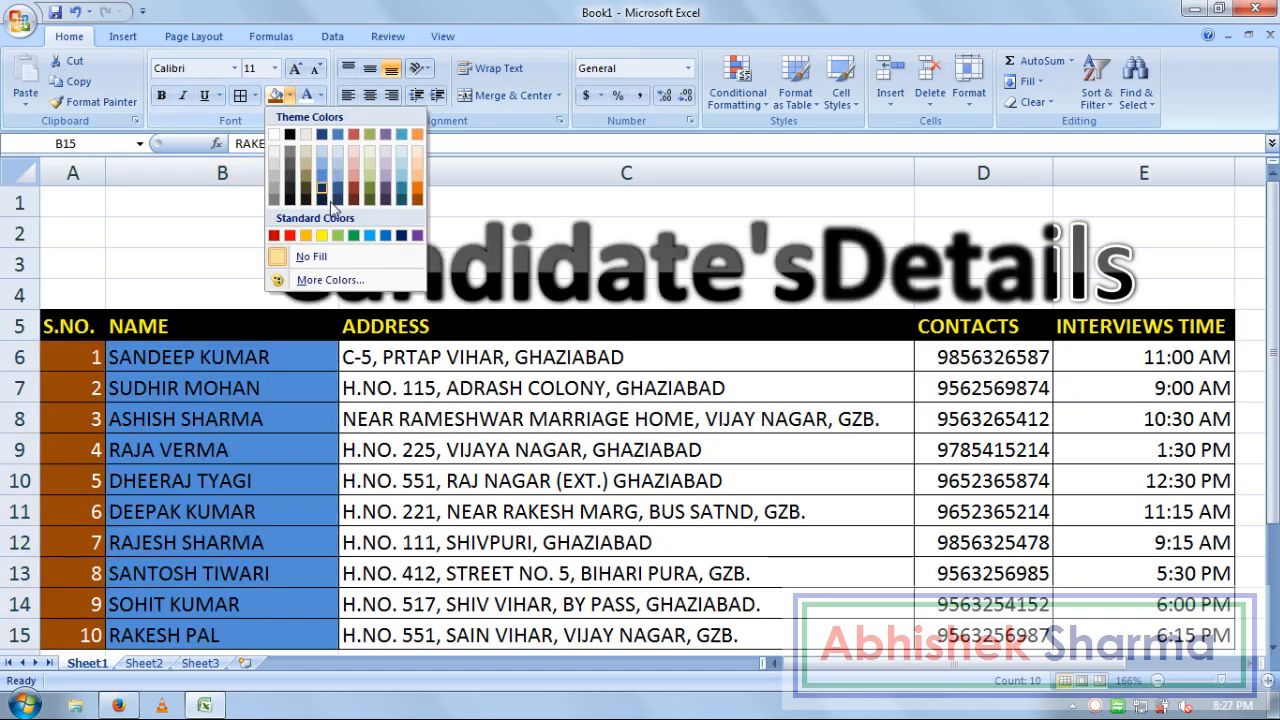
pyautogui.click(398, 235)
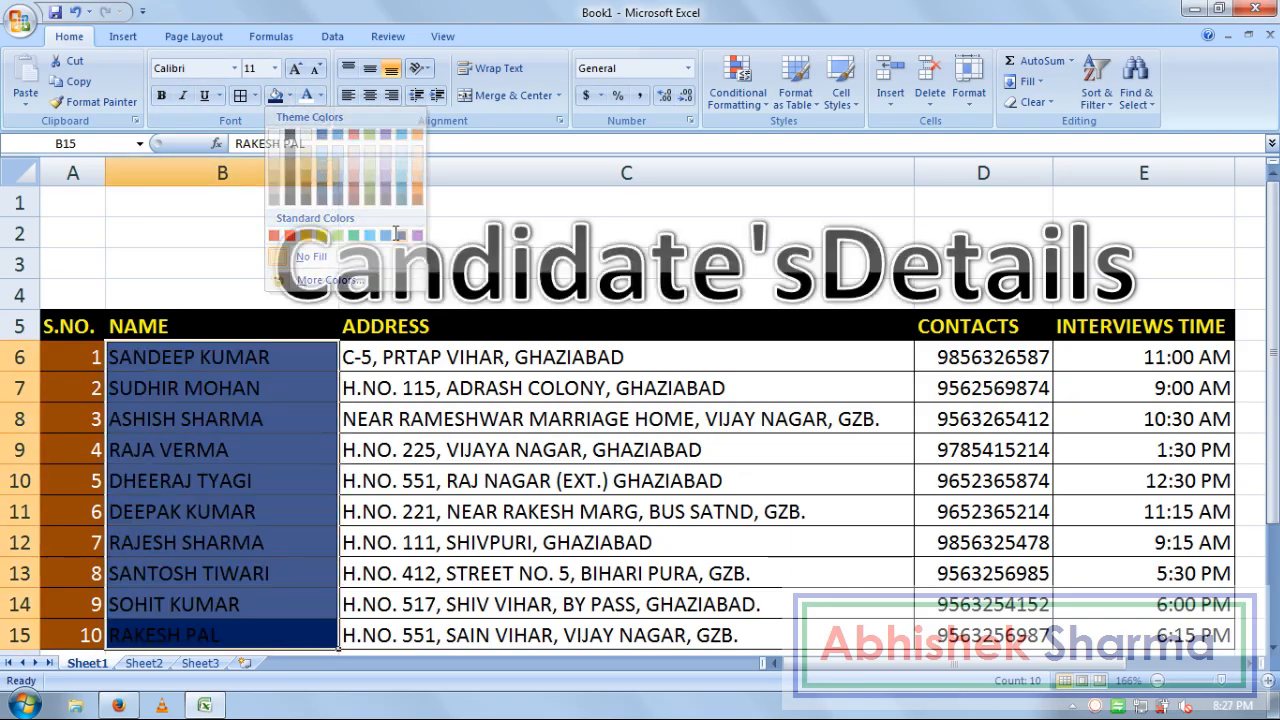
pyautogui.click(320, 95)
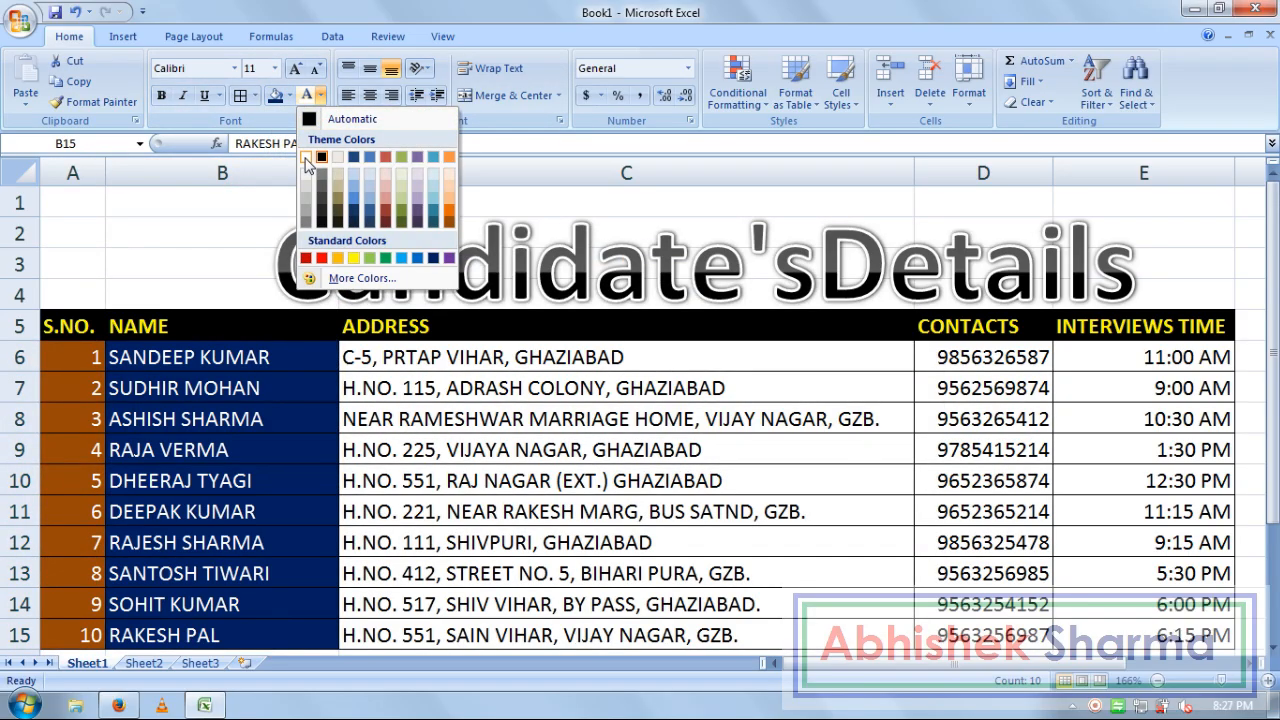
pyautogui.click(307, 157)
# Fill the ADDRESS cells C6:C15 olive green with white text
pyautogui.moveTo(441, 357); pyautogui.dragTo(525, 622)
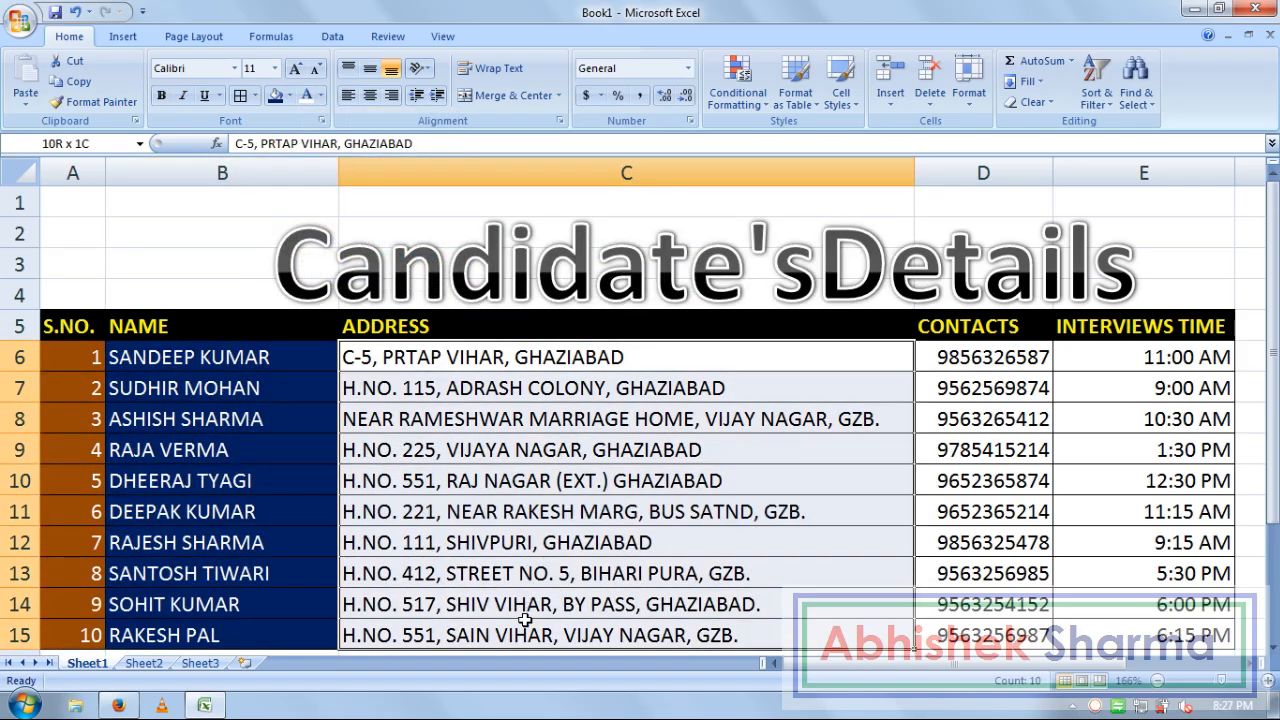
pyautogui.click(288, 97)
pyautogui.click(370, 201)
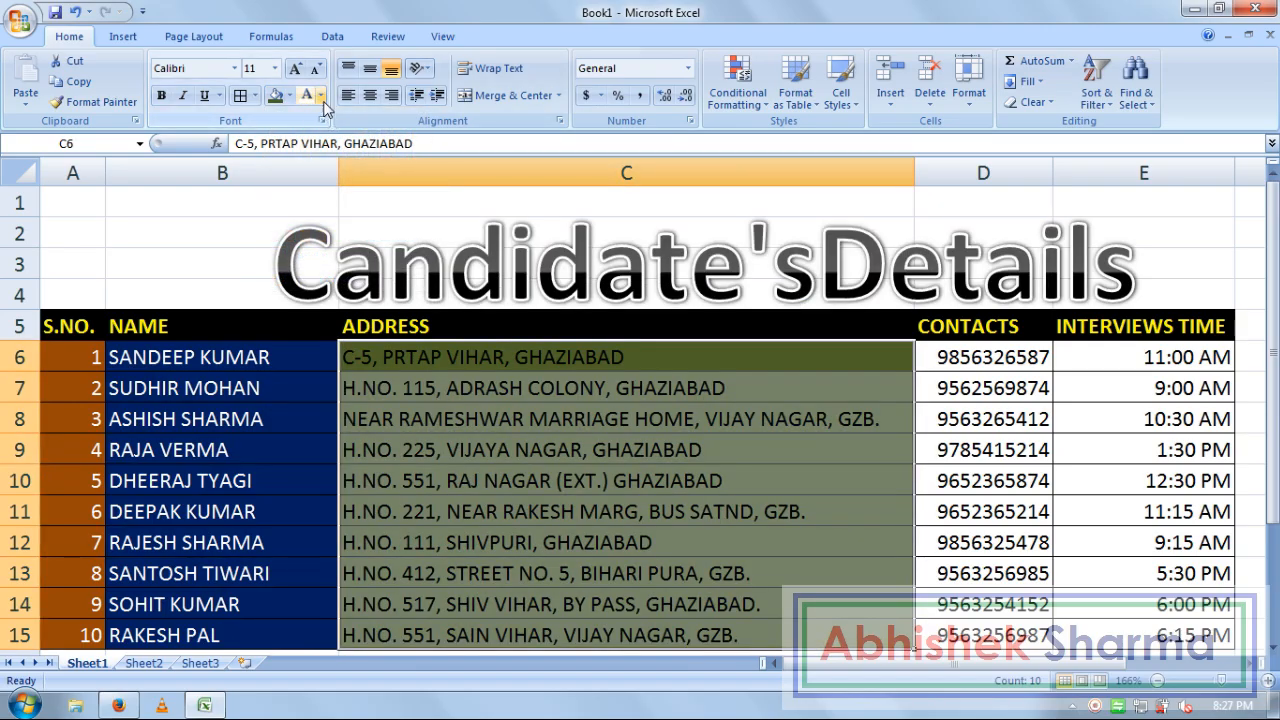
pyautogui.click(320, 95)
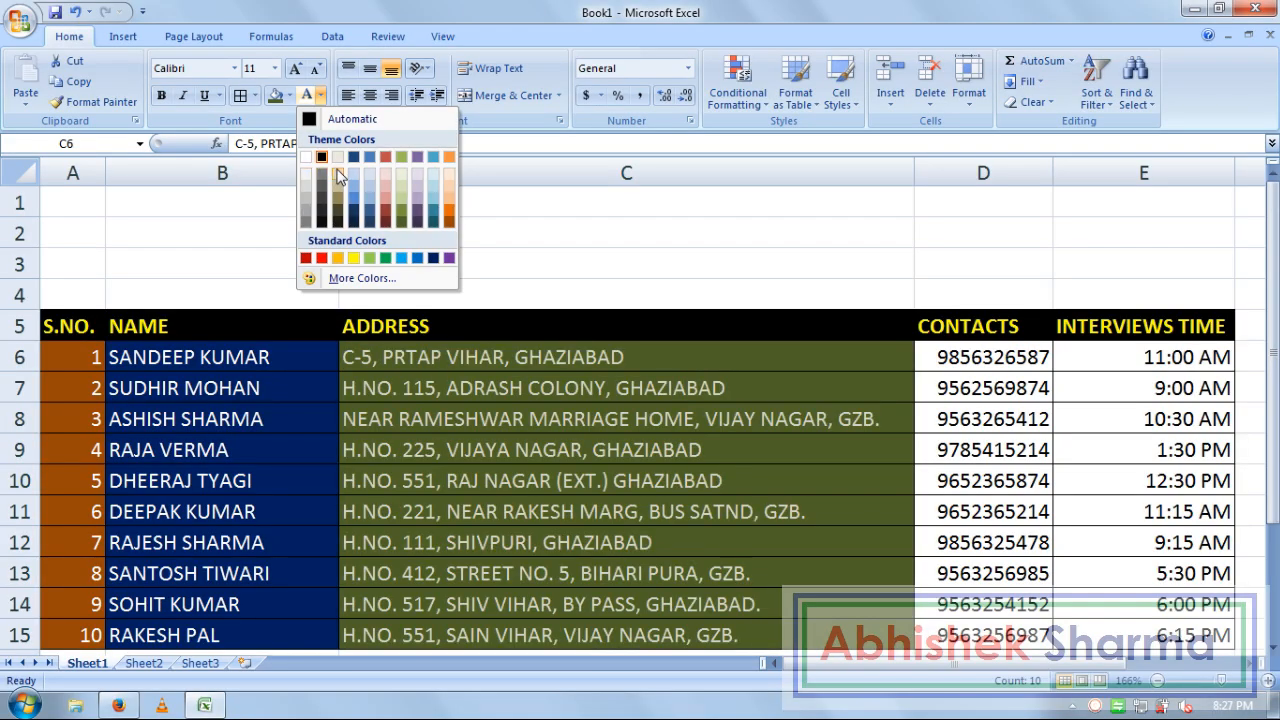
pyautogui.click(368, 180)
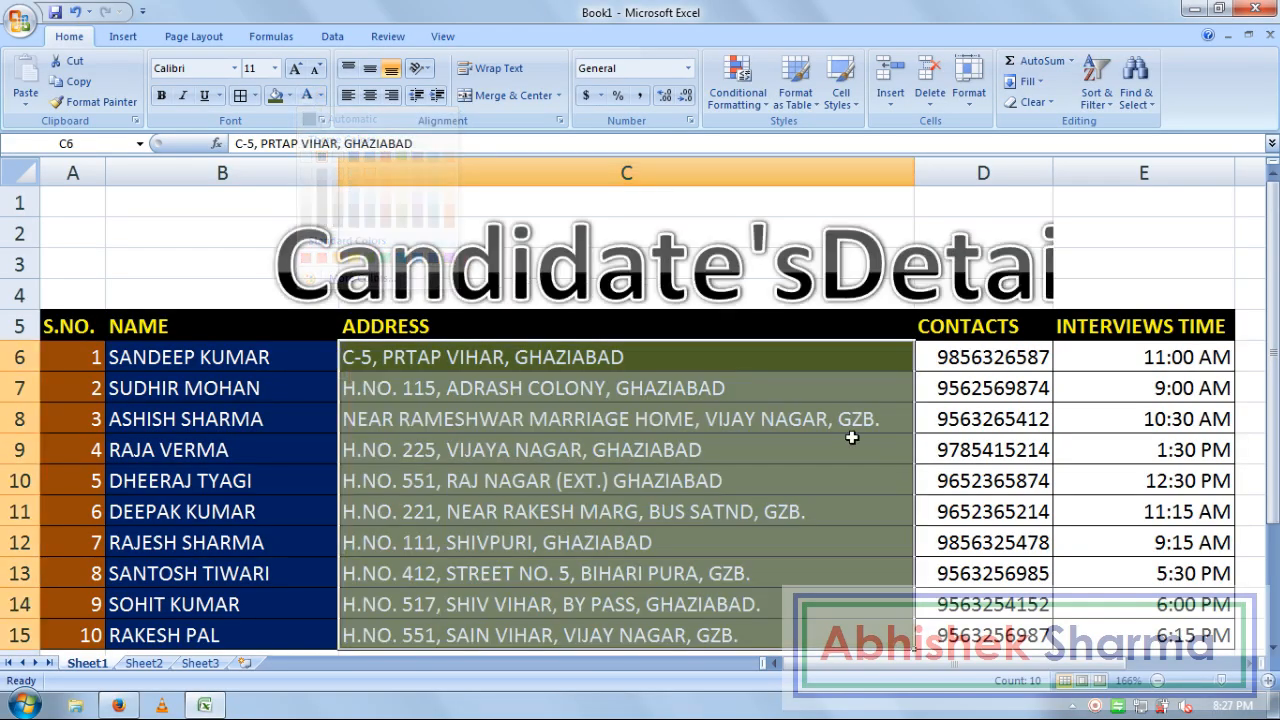
pyautogui.moveTo(994, 360); pyautogui.dragTo(1006, 635)
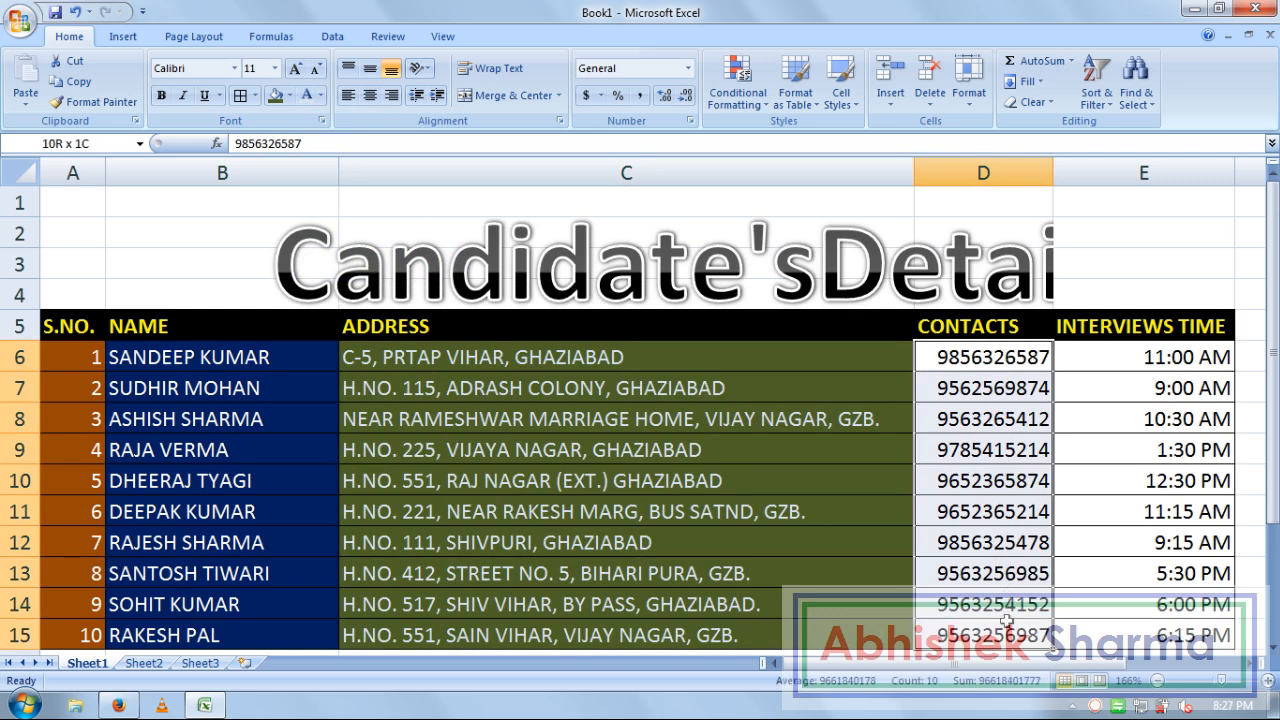
# Give the CONTACTS cells D6:D15 a dark teal fill with white text
pyautogui.click(289, 95)
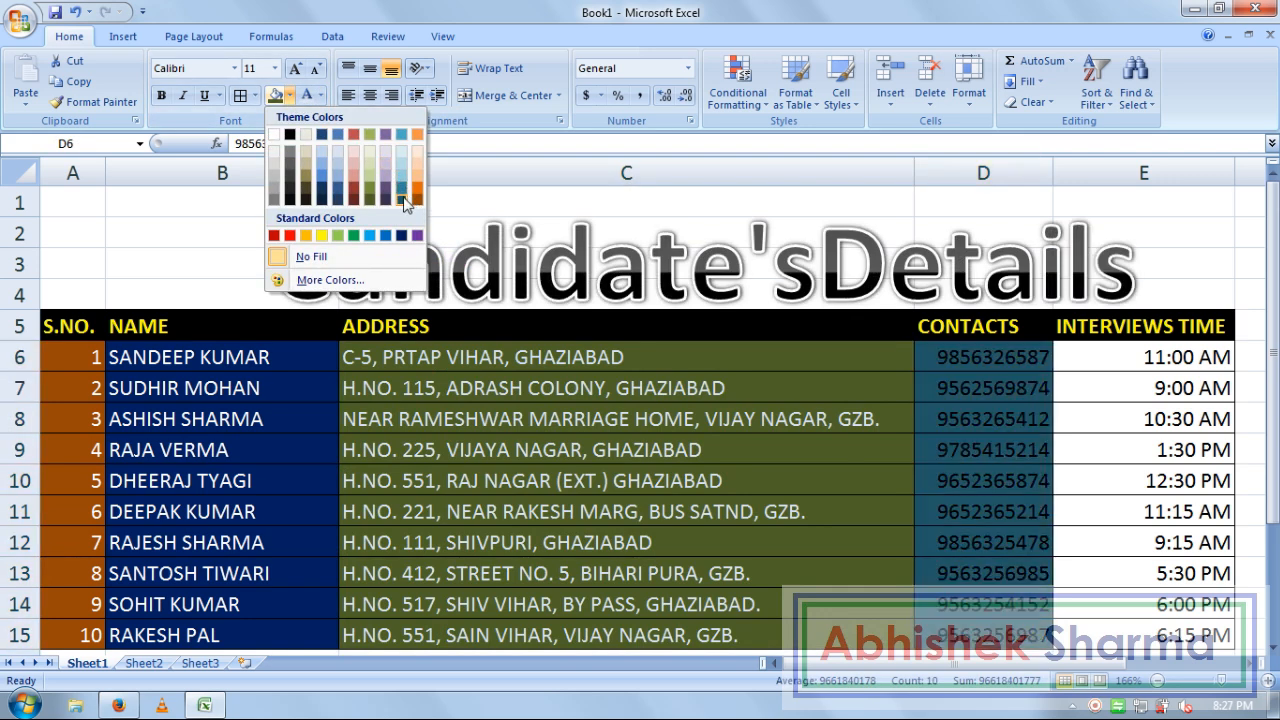
pyautogui.click(403, 201)
pyautogui.click(320, 95)
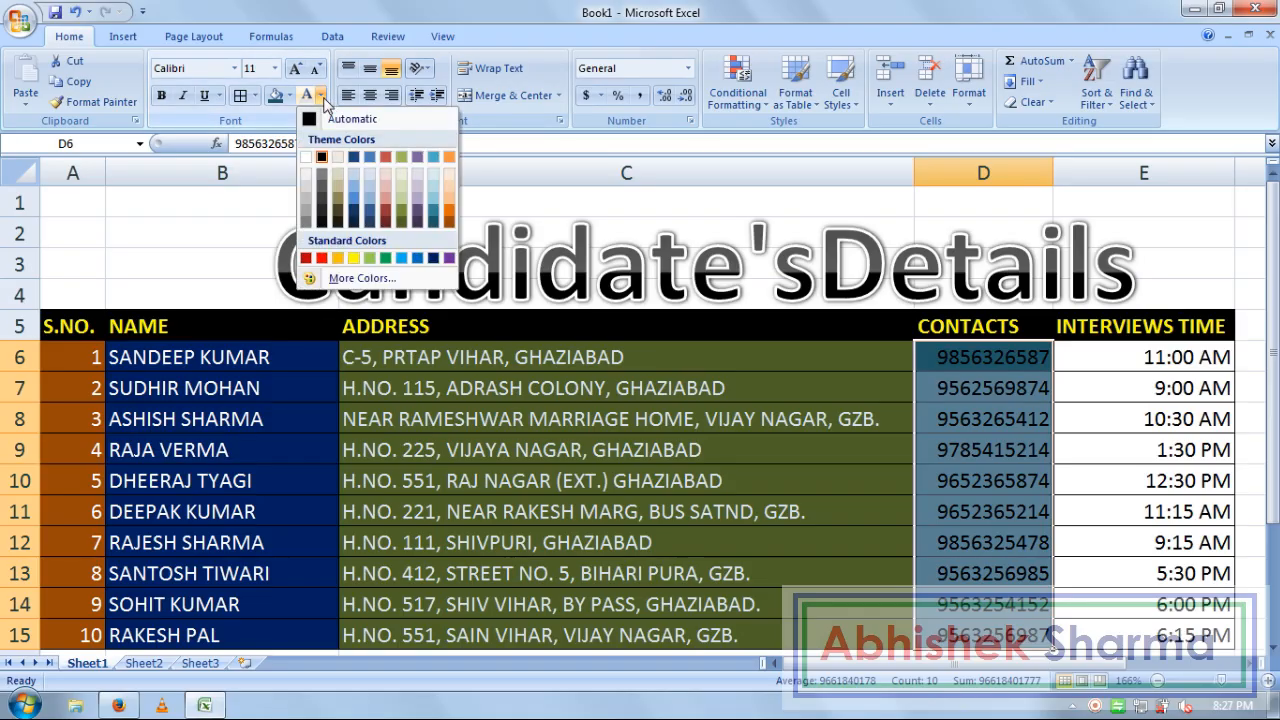
pyautogui.click(321, 157)
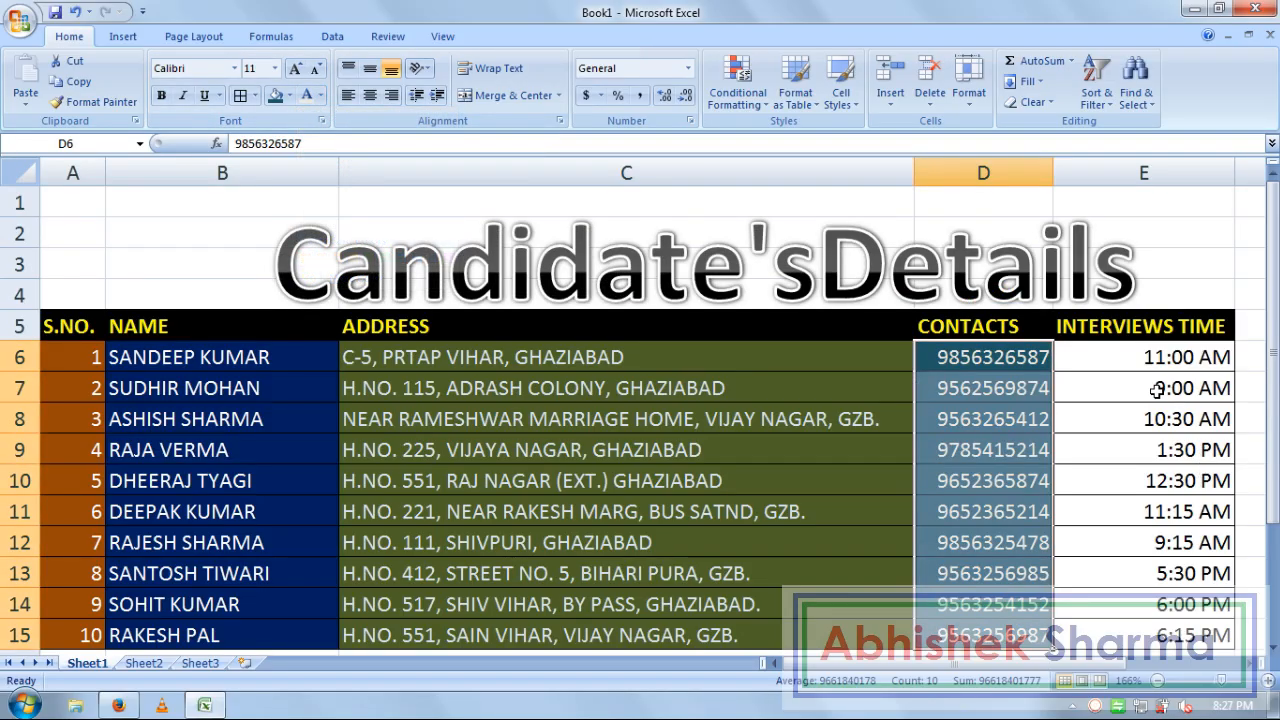
# Give the INTERVIEWS TIME cells E6:E15 a red fill with orange text
pyautogui.moveTo(1140, 366); pyautogui.dragTo(1143, 631)
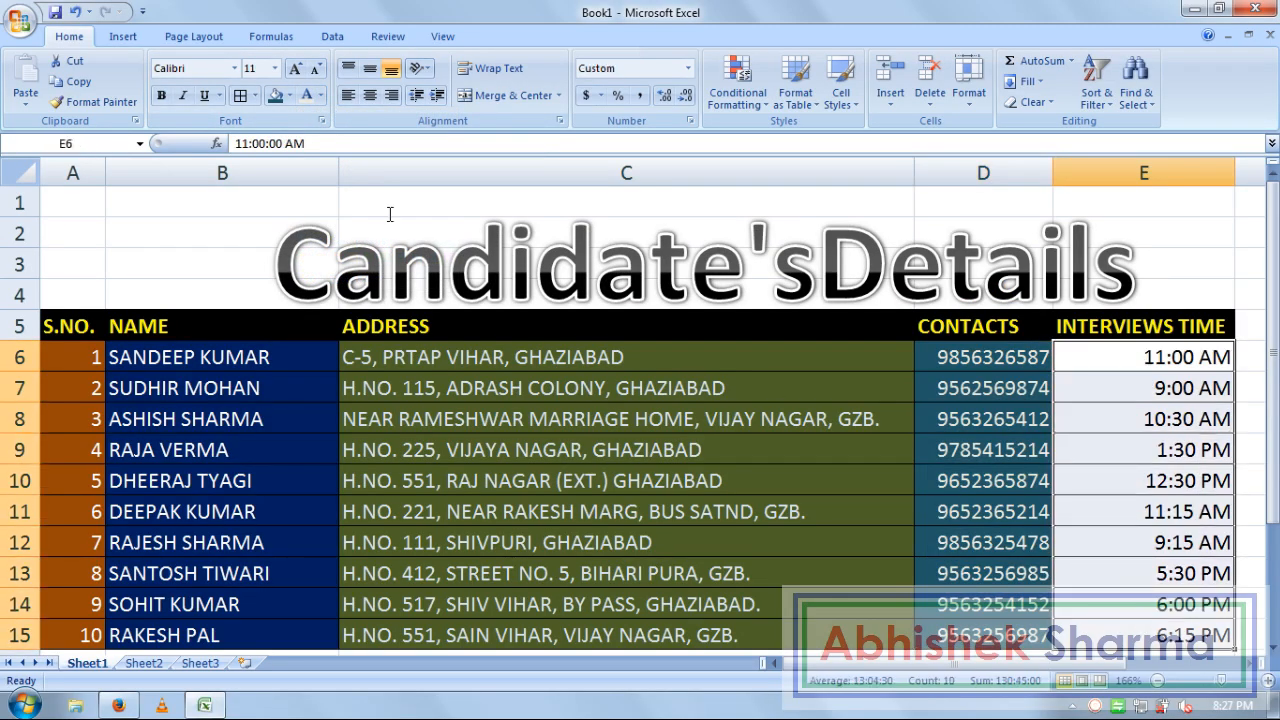
pyautogui.click(290, 96)
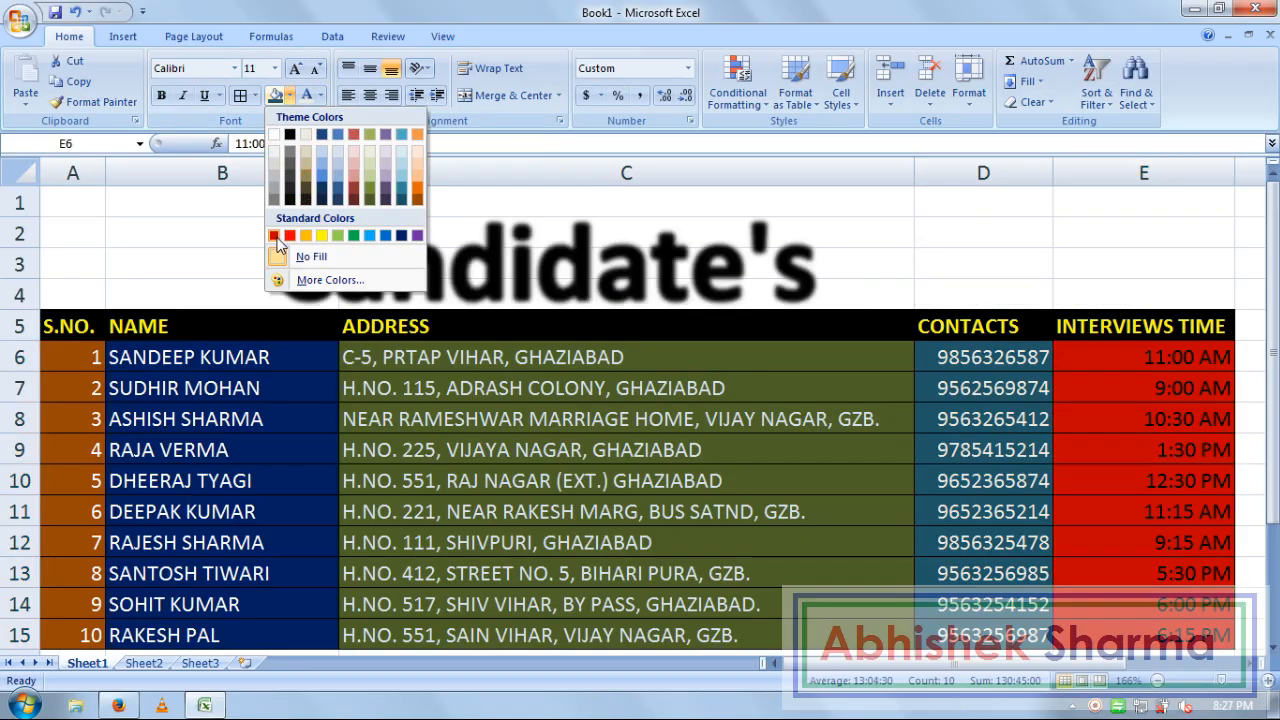
pyautogui.click(273, 236)
pyautogui.click(320, 96)
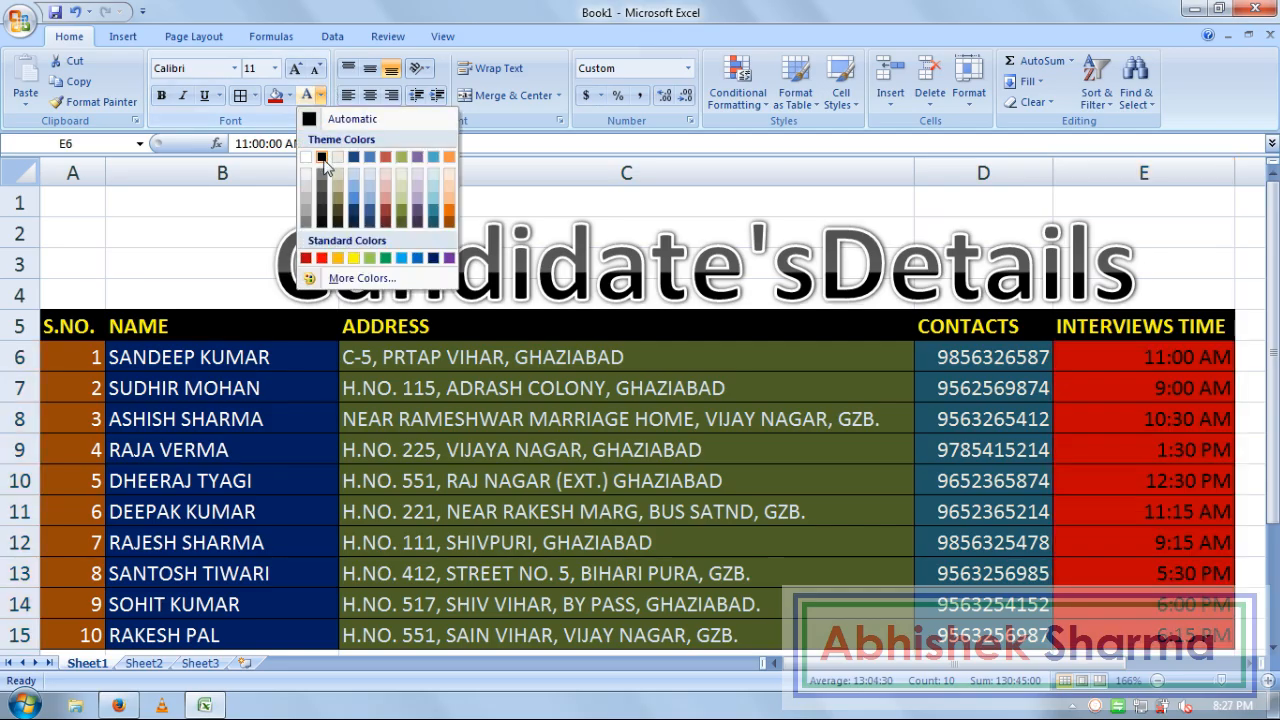
pyautogui.click(338, 258)
pyautogui.click(862, 478)
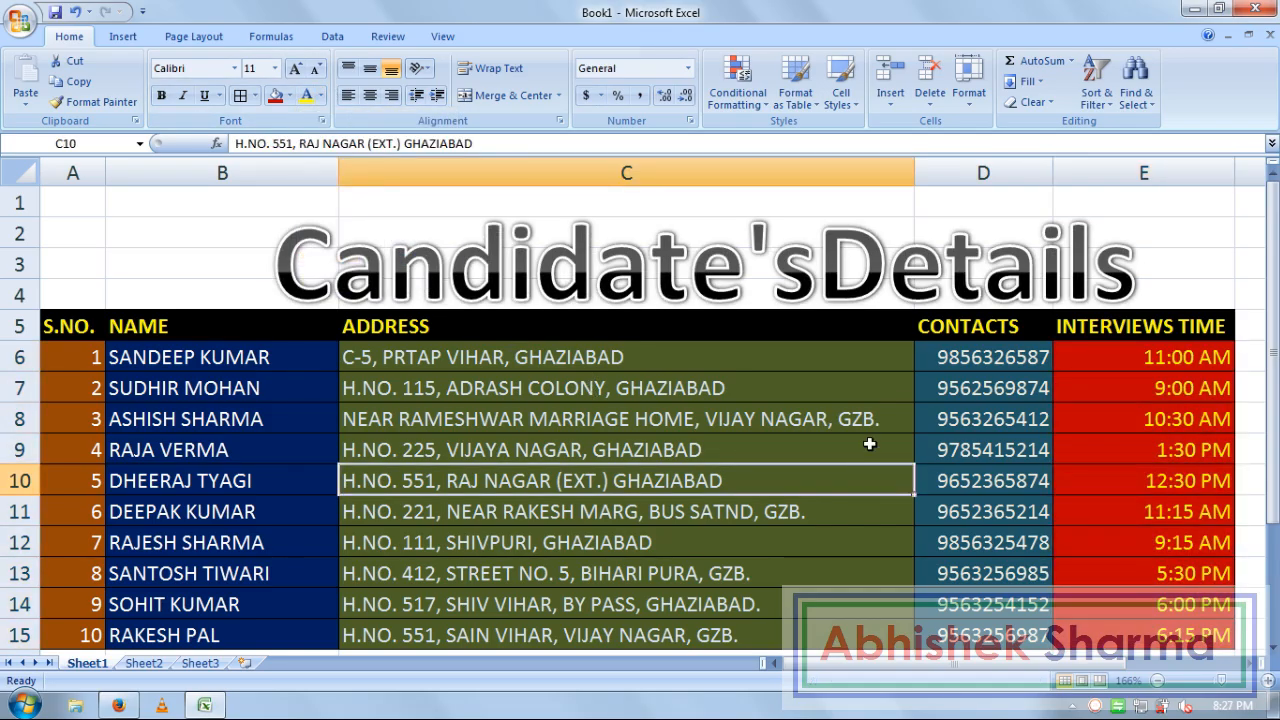
# Nudge the Candidate'sDetails WordArt slightly left, then check the interview time cells
pyautogui.click(1176, 276)
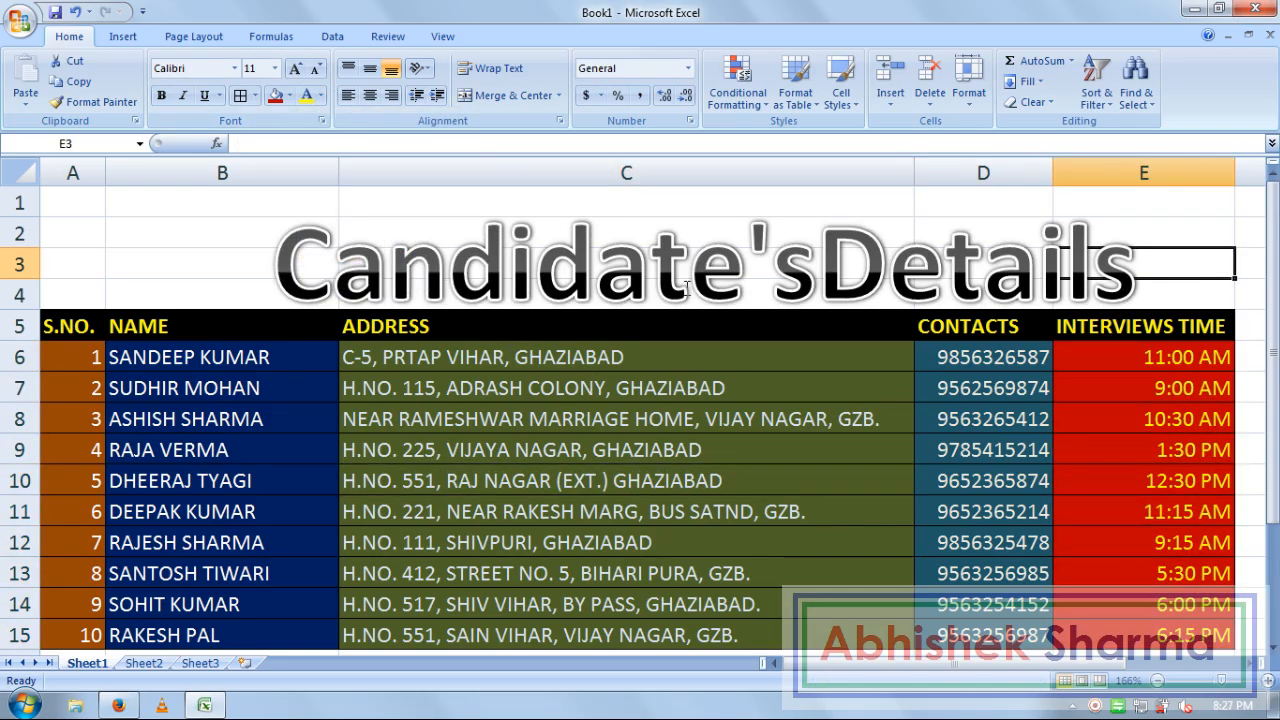
pyautogui.click(689, 291)
pyautogui.moveTo(252, 244); pyautogui.dragTo(221, 232)
pyautogui.click(1136, 263)
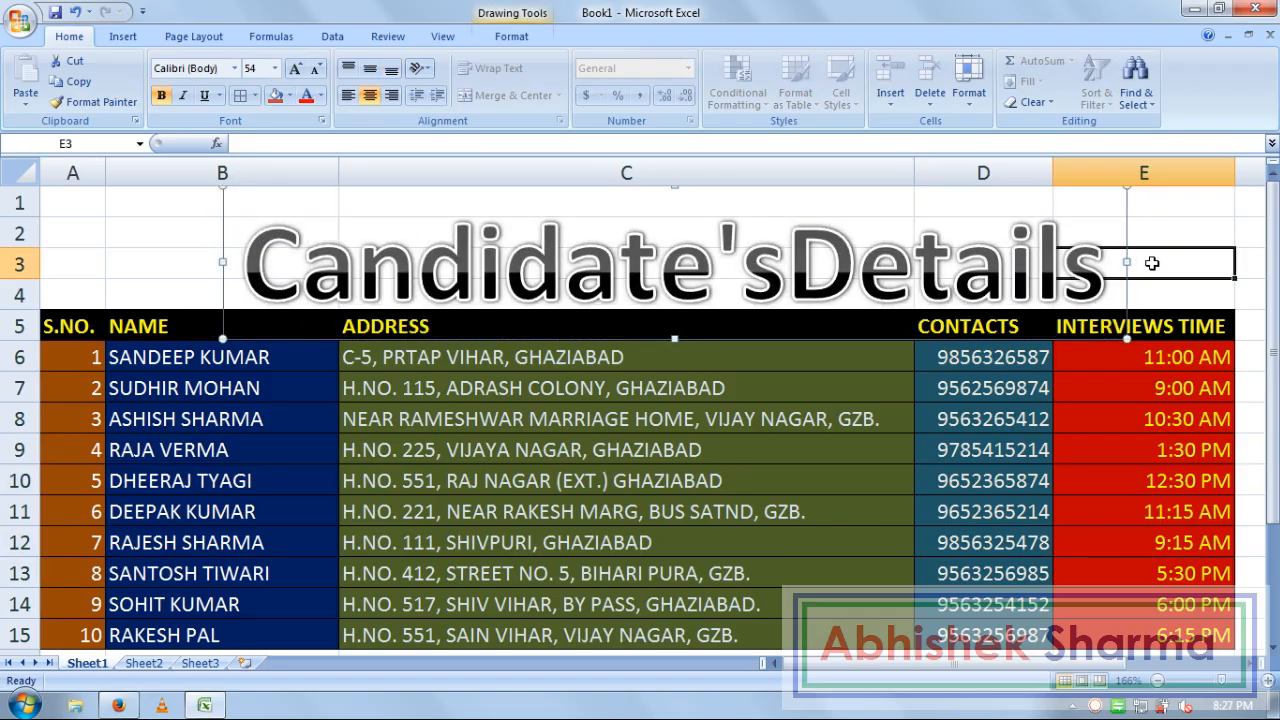
pyautogui.click(1095, 535)
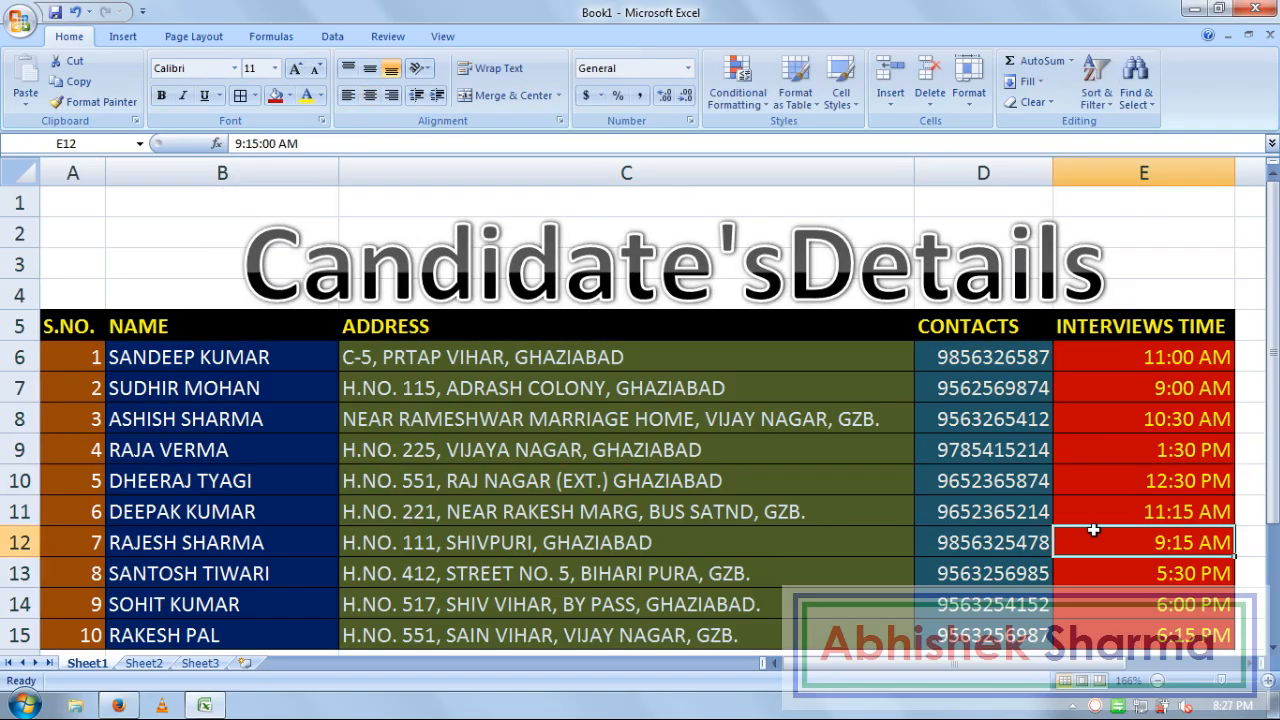
pyautogui.click(1133, 640)
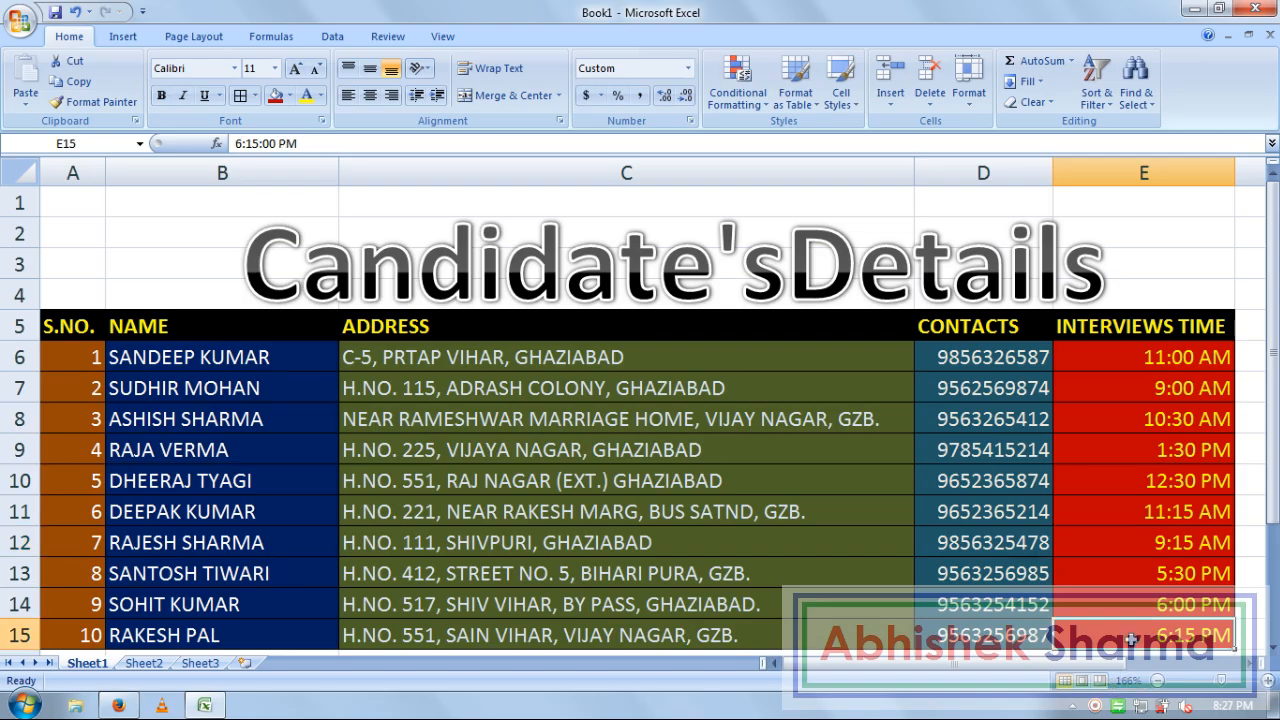
pyautogui.click(1254, 292)
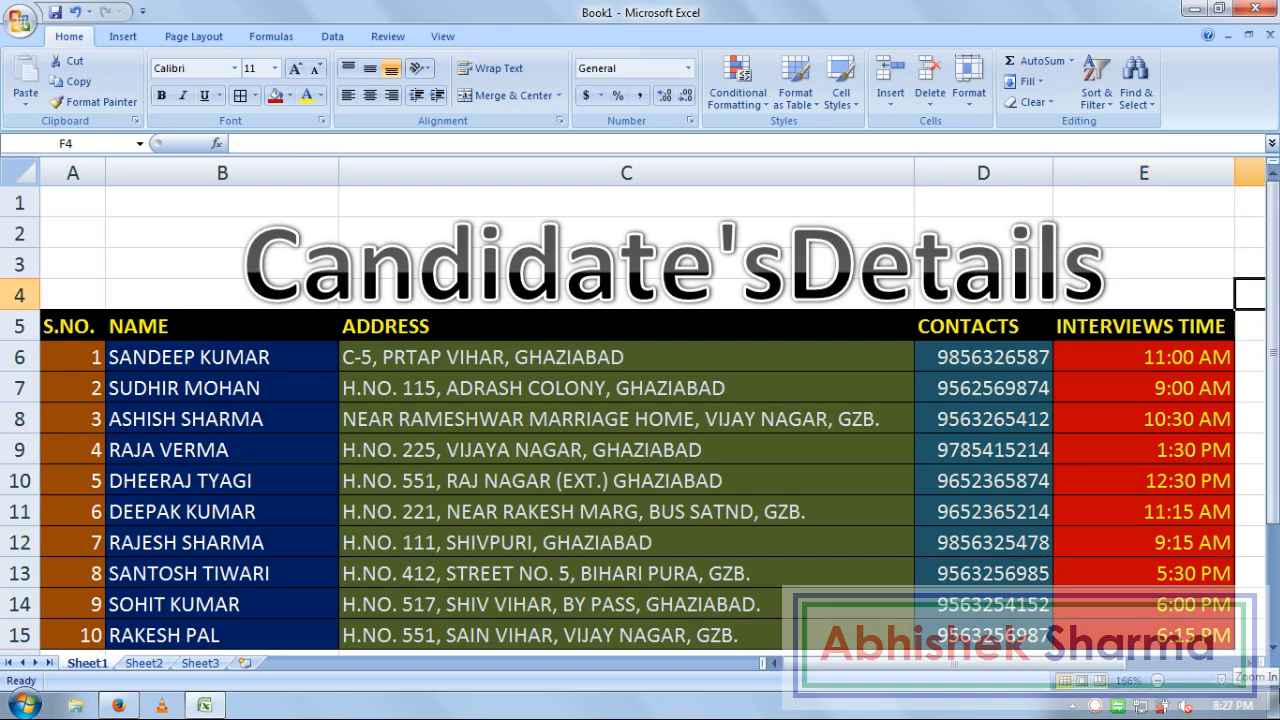